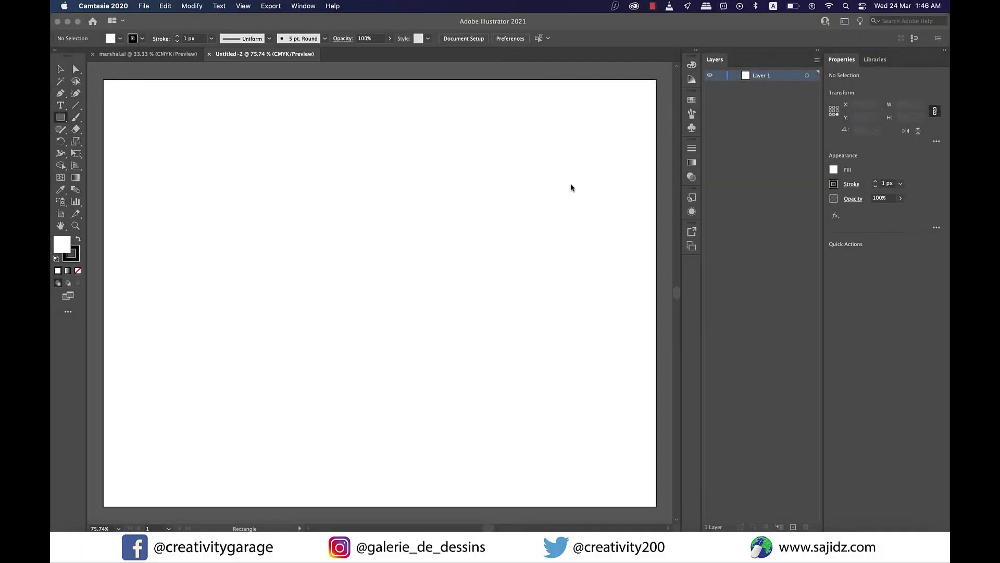
Activate the Illustrator window so the empty Untitled-2 artboard is in front
click(60, 120)
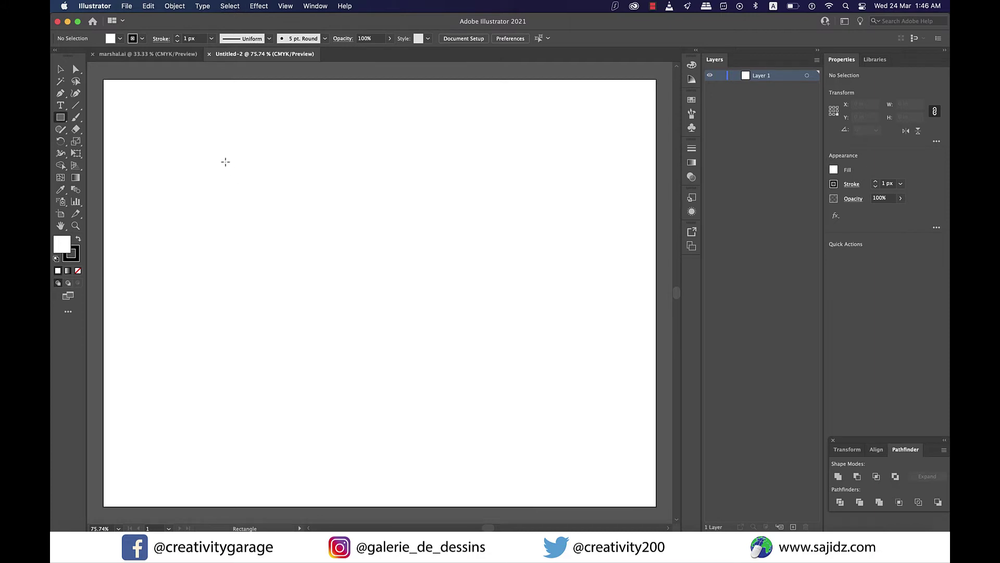
Draw a 0.5695 × 3.0376 in rectangle and duplicate it just to its right
drag(231, 159, 260, 312)
key(v)
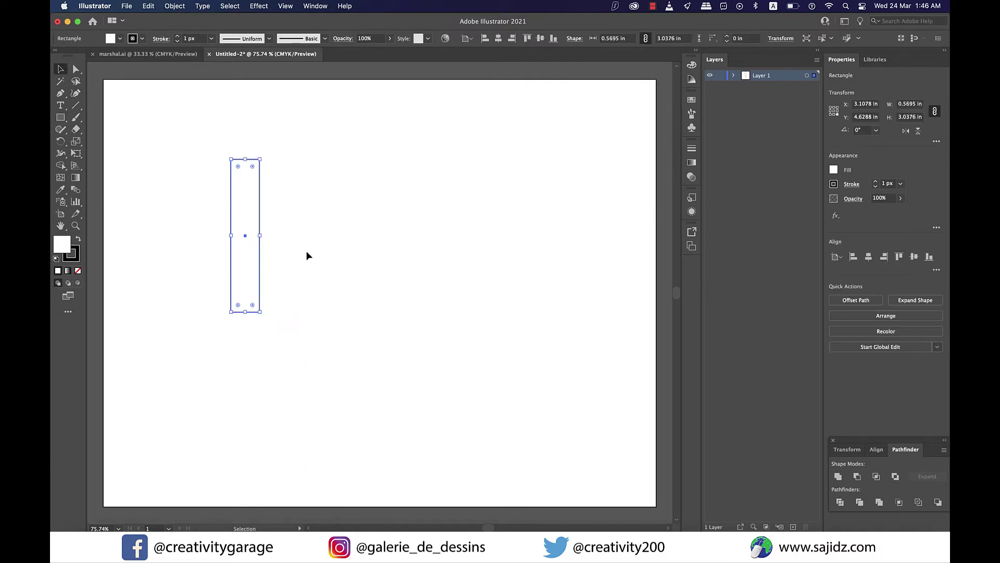
click(307, 255)
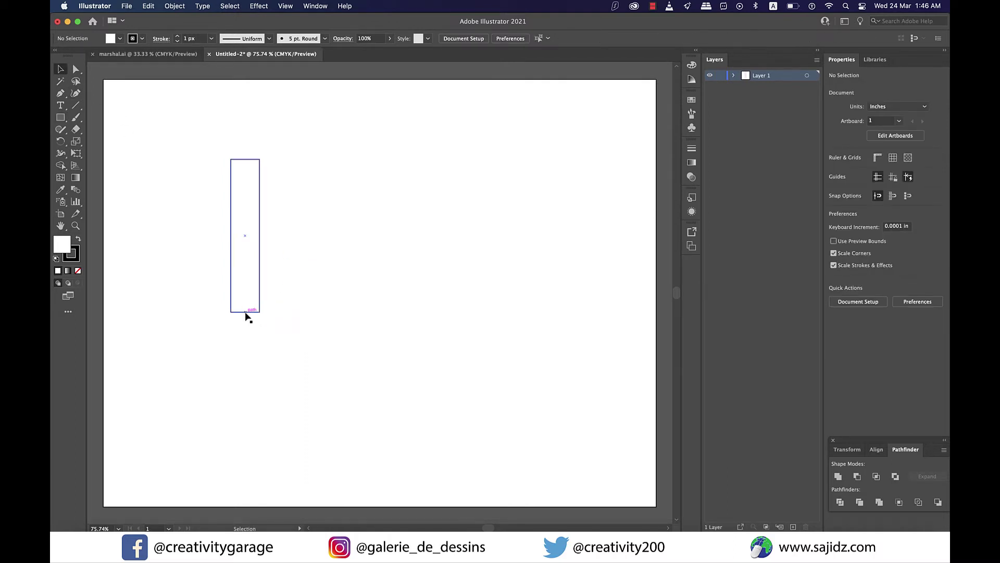
drag(246, 316, 280, 316)
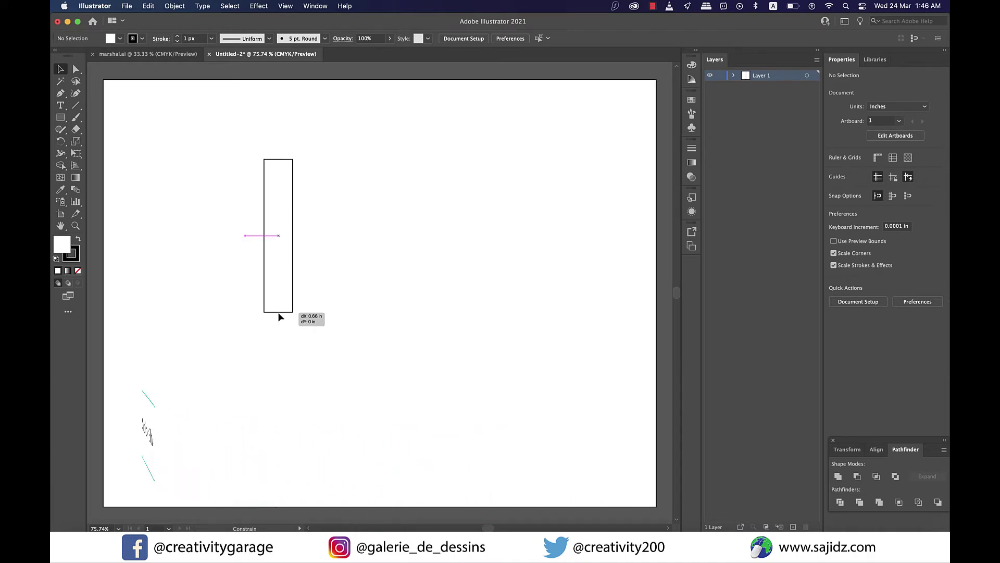
drag(279, 316, 290, 316)
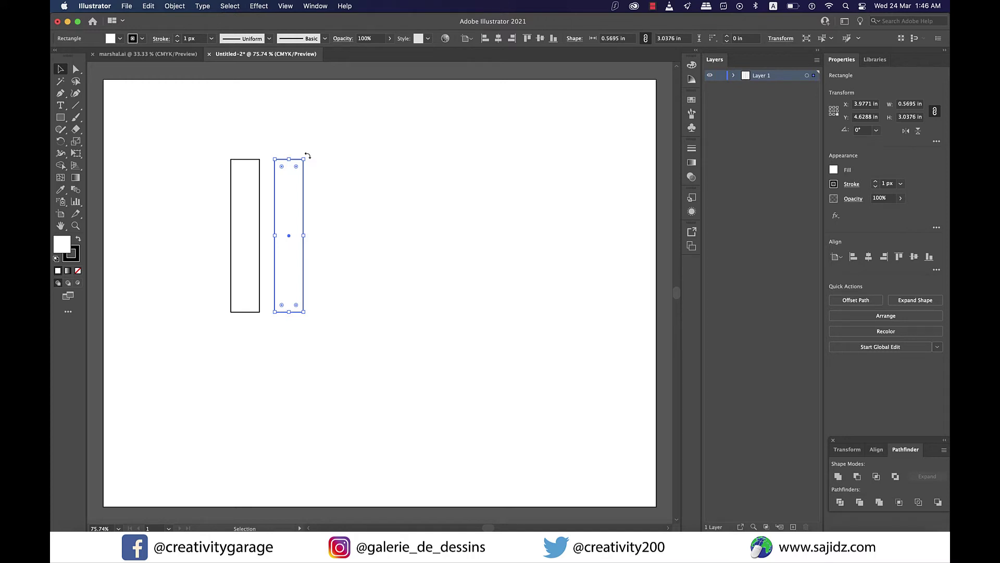
Rotate the copied rectangle to about 319° and move it up against the vertical bar
drag(308, 155, 357, 185)
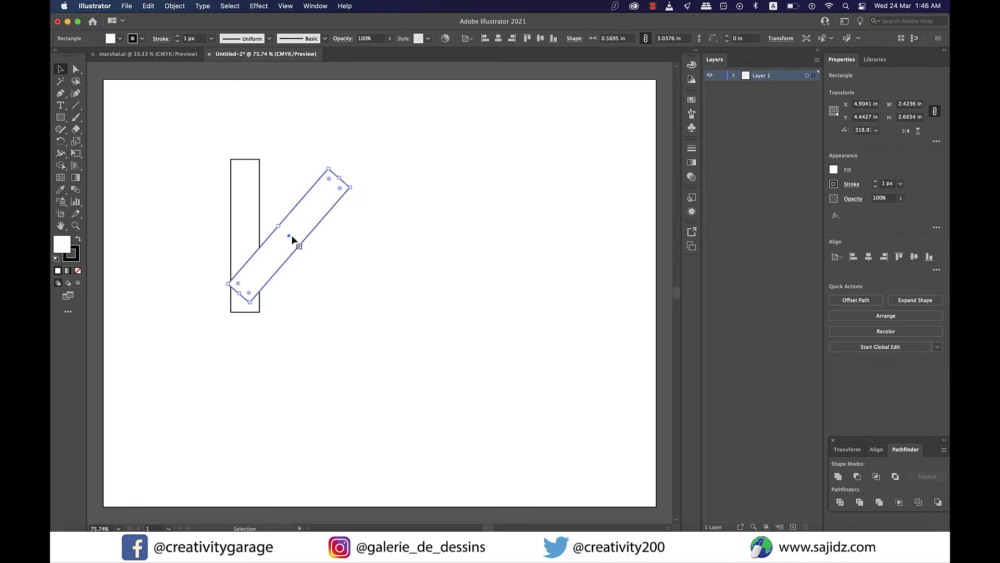
drag(292, 240, 325, 195)
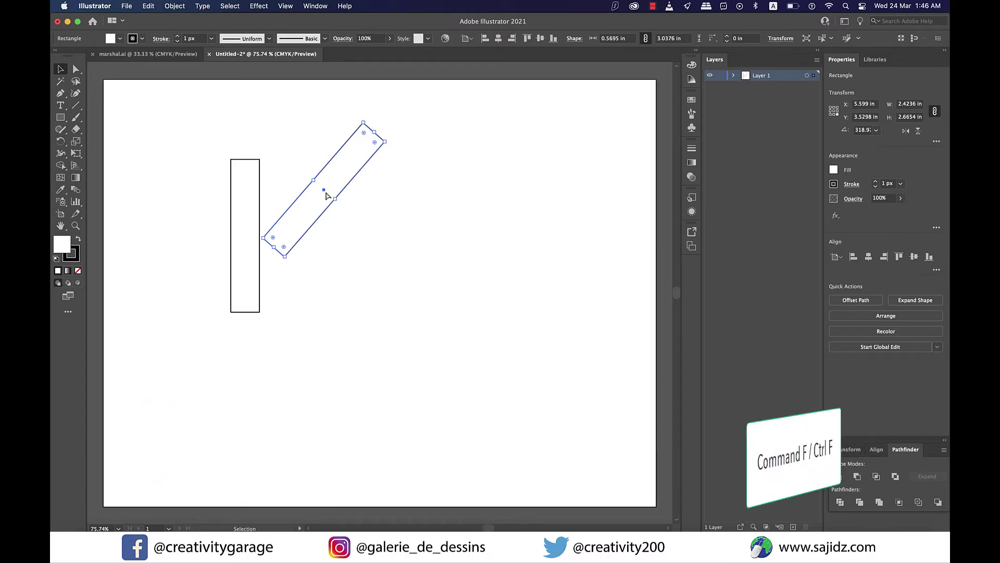
Paste a vertically flipped copy of the diagonal bar and rotate it into place as the lower leg
key(super+f)
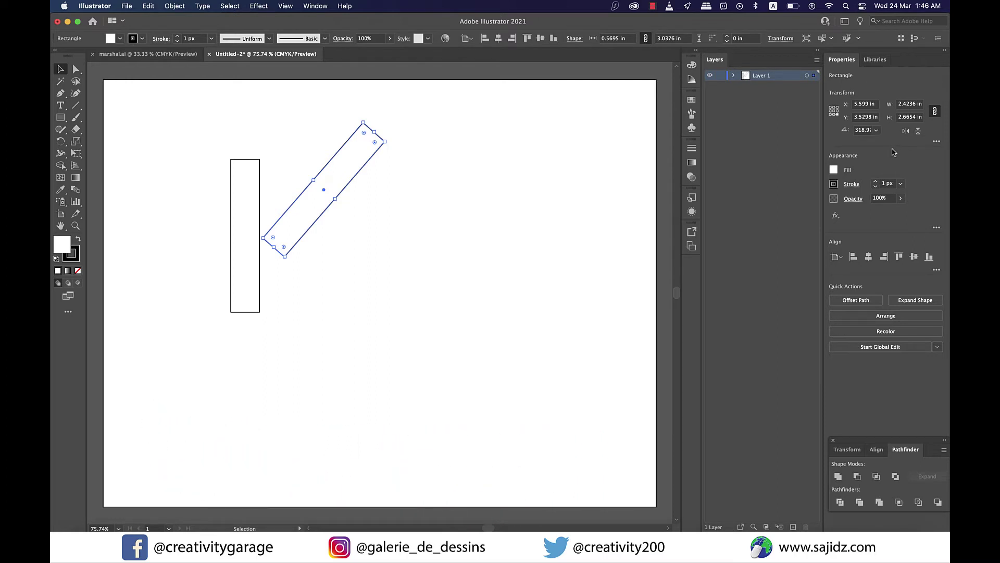
click(918, 131)
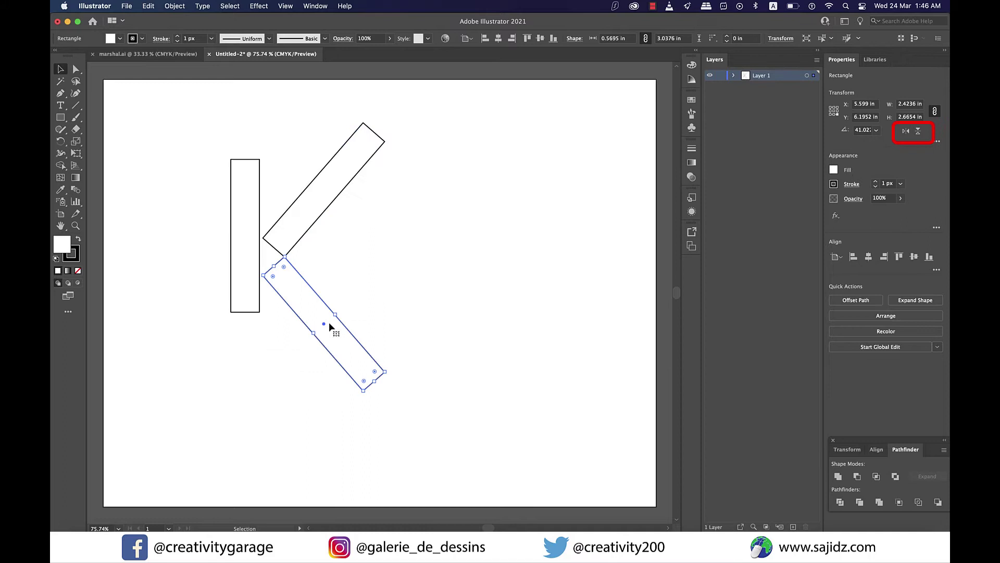
drag(324, 327, 326, 291)
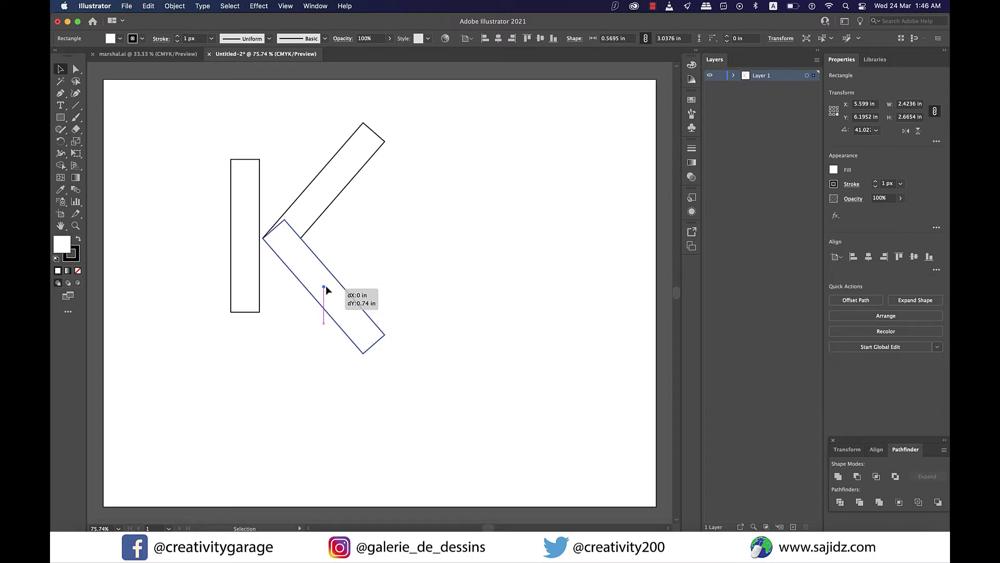
drag(326, 287, 326, 286)
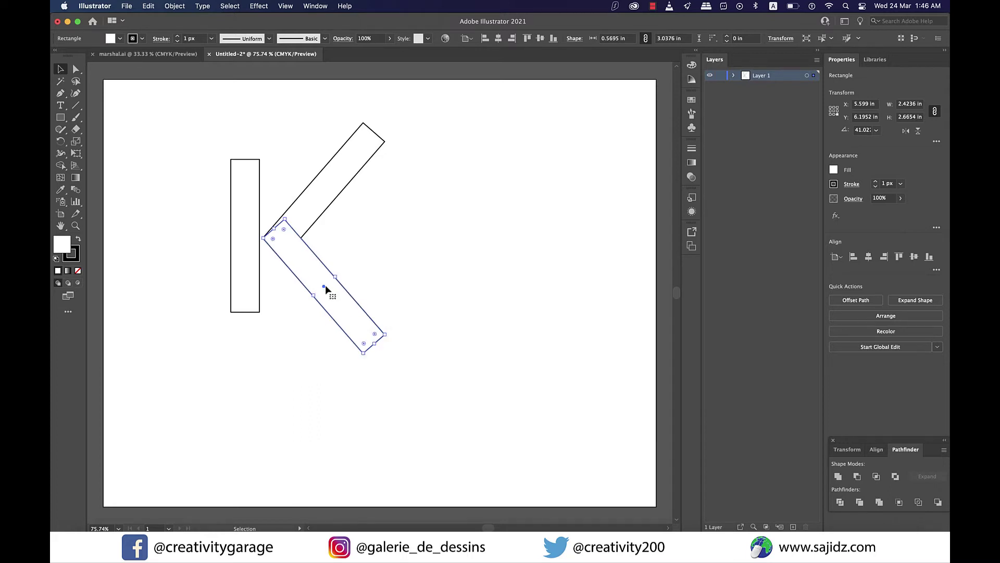
drag(389, 335, 394, 330)
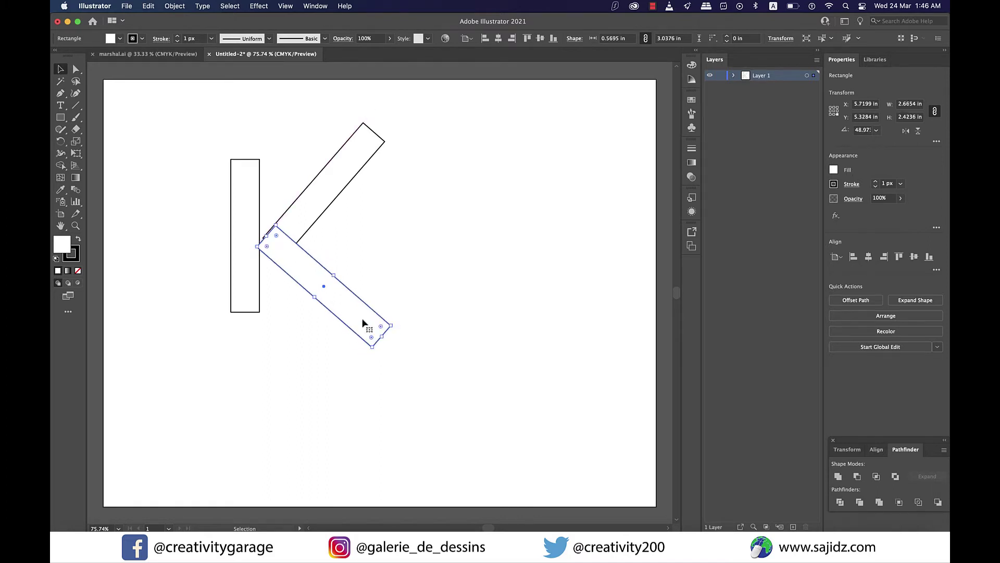
drag(325, 285, 327, 279)
click(393, 269)
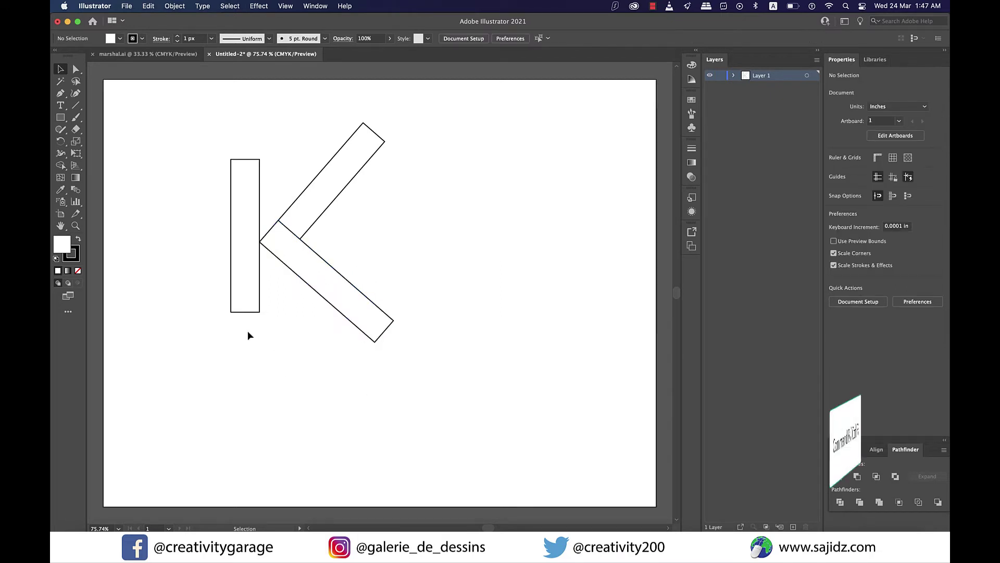
Show rulers and place guides at the vertical bar's top and bottom
scroll(157, 262, up, 1)
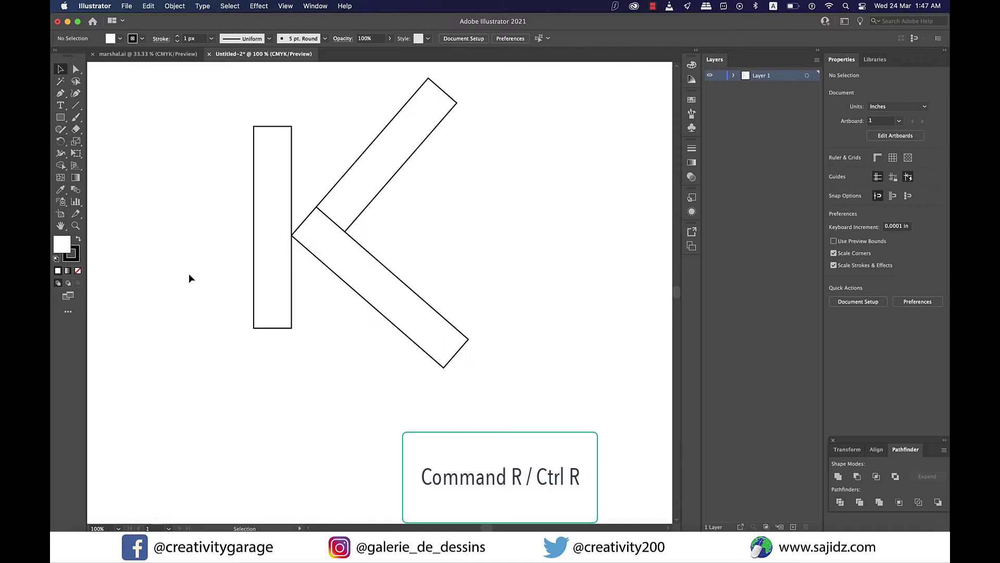
key(super+r)
drag(374, 66, 340, 126)
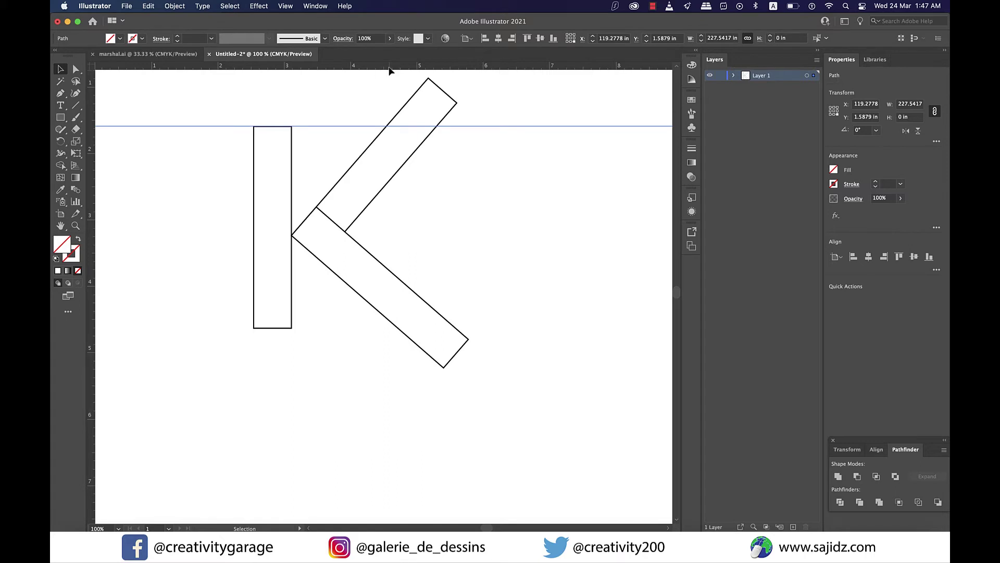
drag(392, 72, 372, 332)
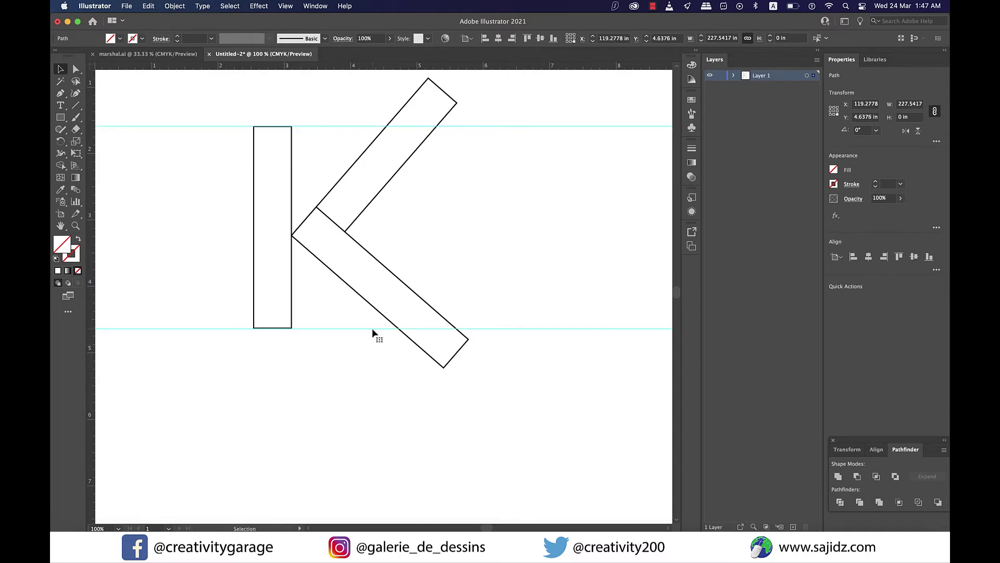
Shorten the upper and lower diagonal arms to the top and bottom guides
click(424, 151)
drag(443, 91, 401, 139)
click(454, 359)
drag(455, 356, 411, 318)
click(434, 384)
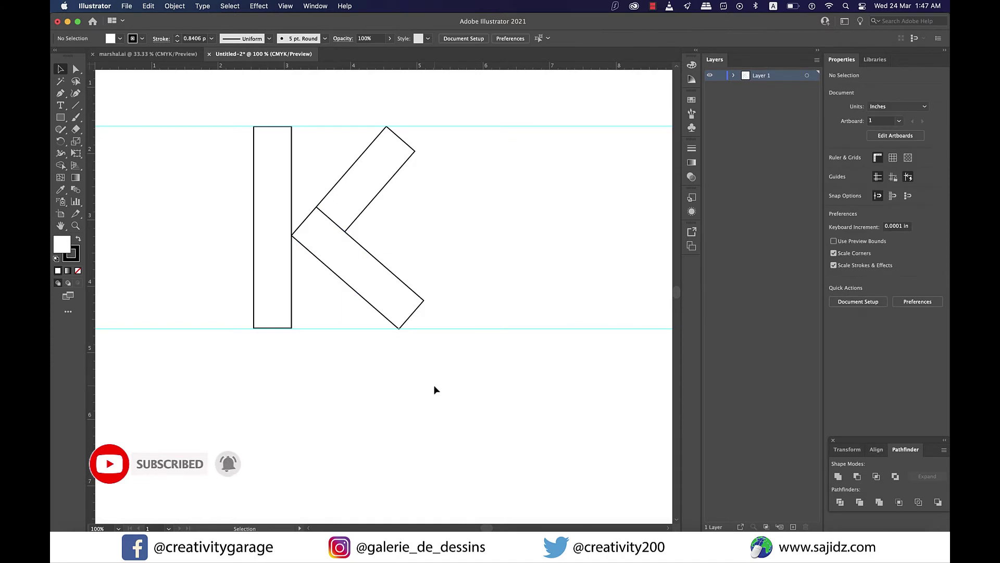
Unite both diagonal arms into a single chevron with the Shape Builder
drag(463, 174, 330, 293)
click(60, 166)
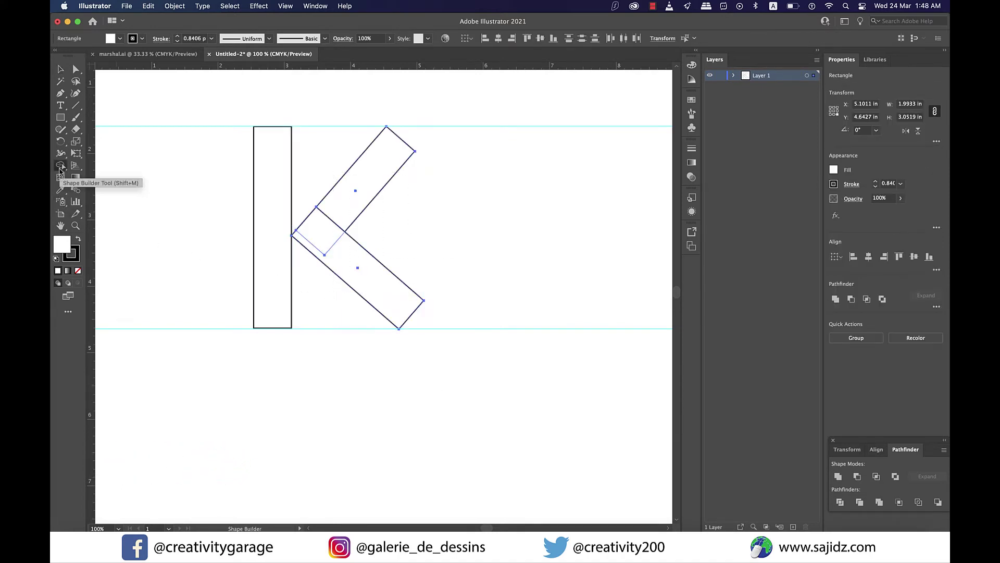
mouse_move(334, 221)
mouse_down()
mouse_move(309, 239)
mouse_move(328, 260)
mouse_up()
Nudge the vertical bar slightly to the left
click(60, 69)
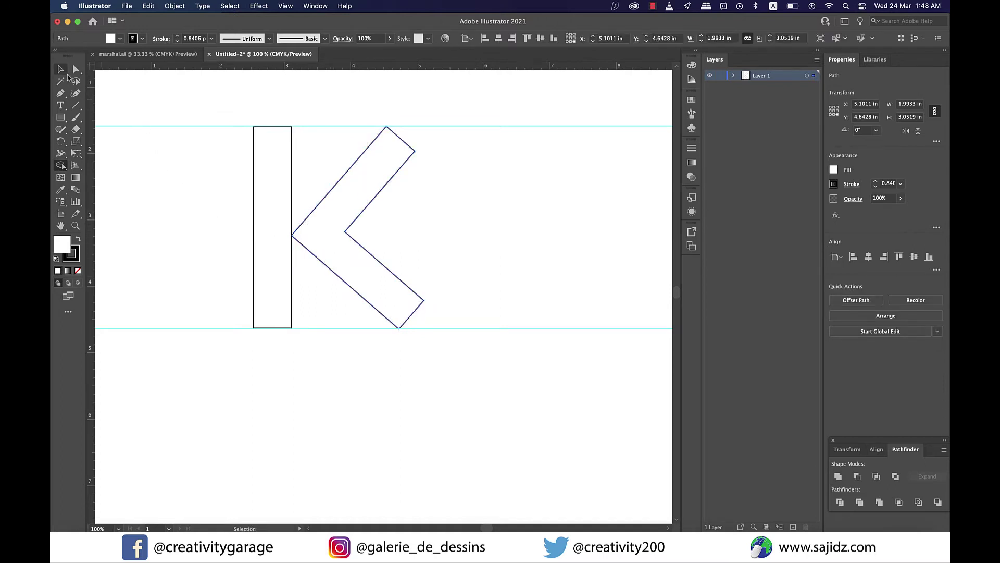
scroll(280, 223, left, 1)
drag(280, 228, 274, 227)
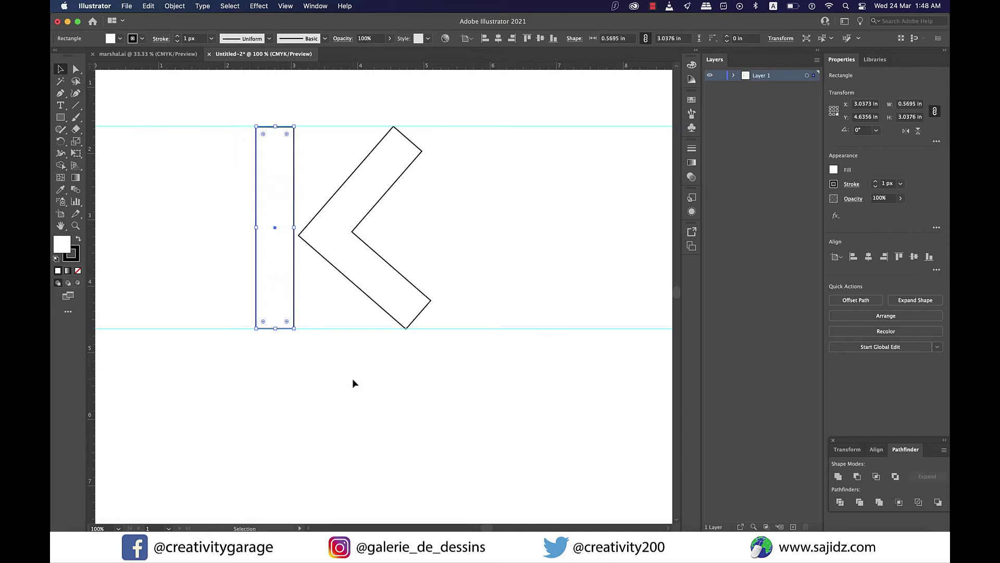
click(352, 384)
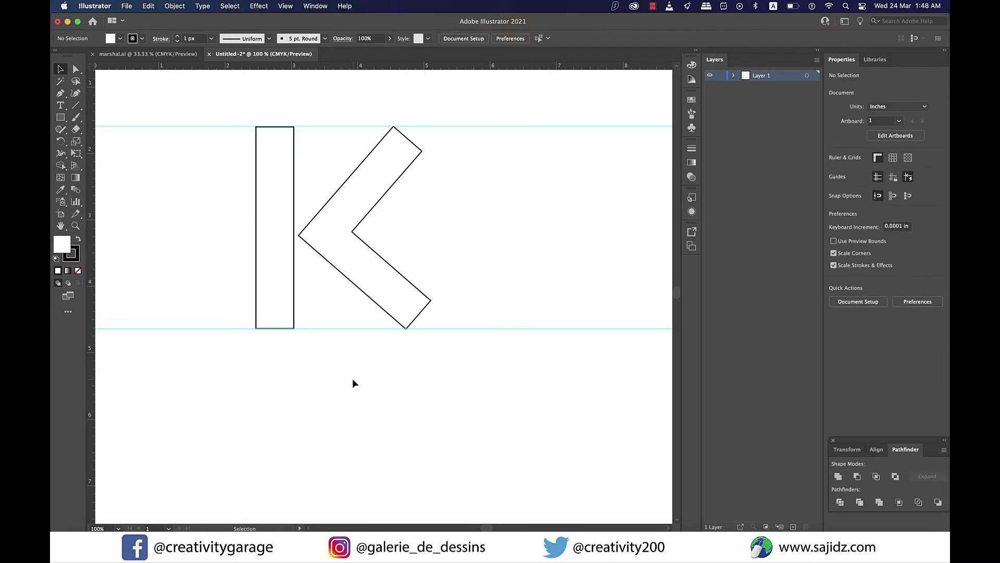
click(295, 295)
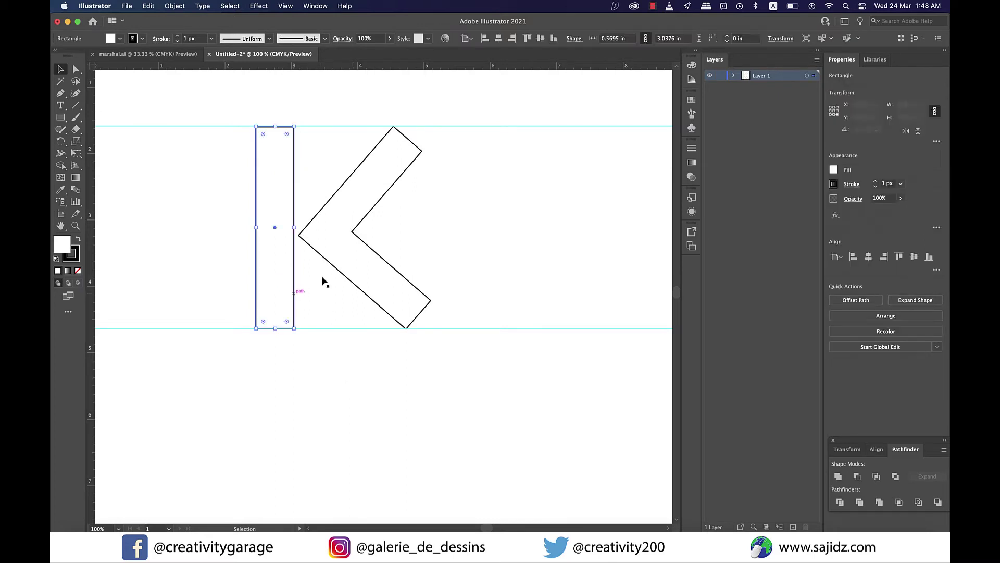
Fill the vertical bar dark grey and the chevron a darkened RGB green
click(834, 171)
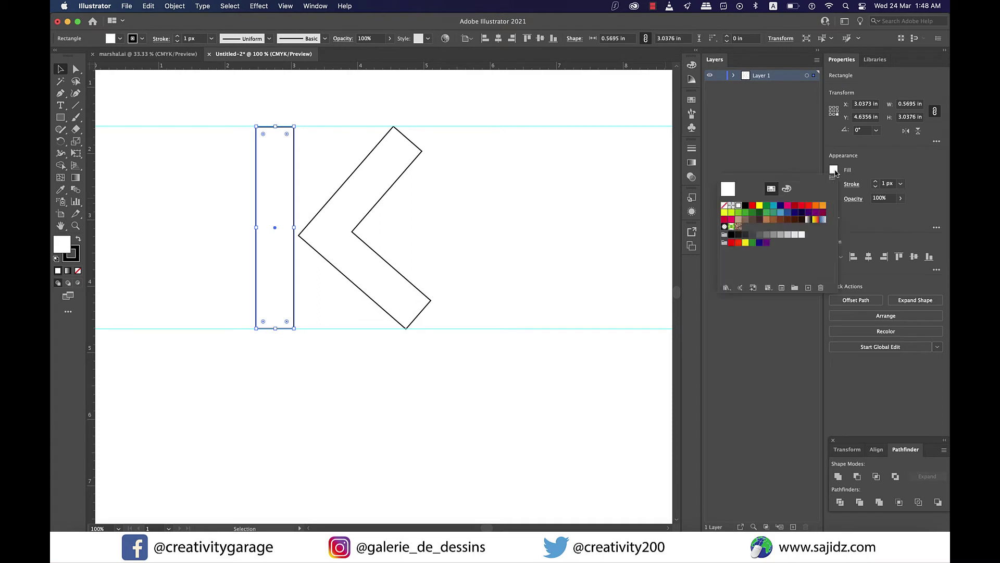
click(758, 238)
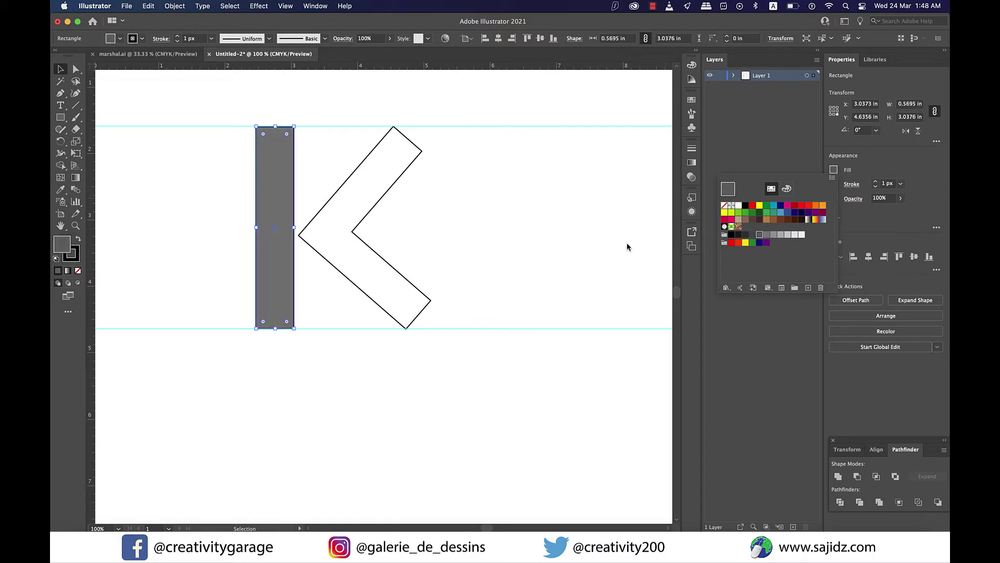
click(411, 284)
click(835, 170)
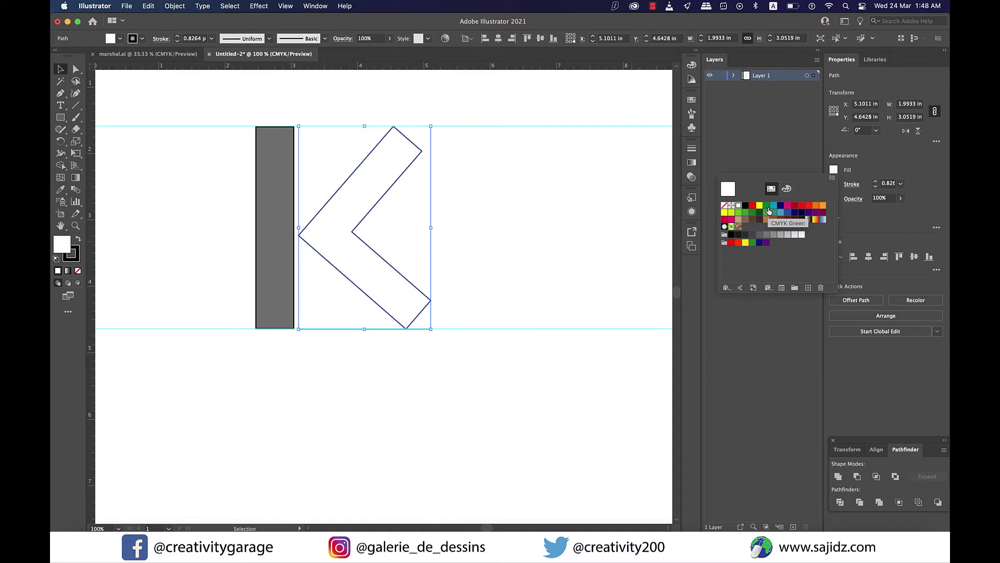
click(768, 207)
click(786, 188)
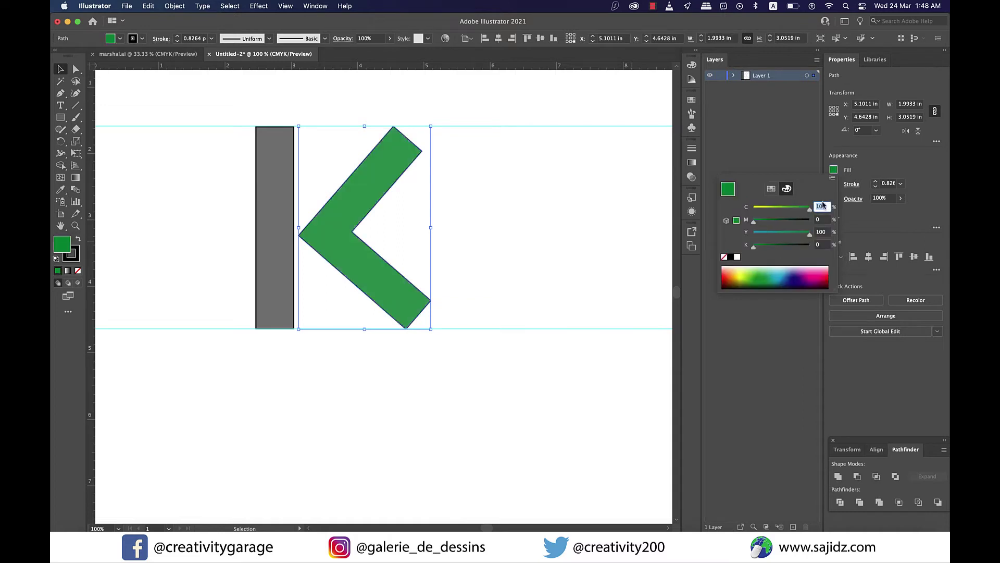
click(833, 179)
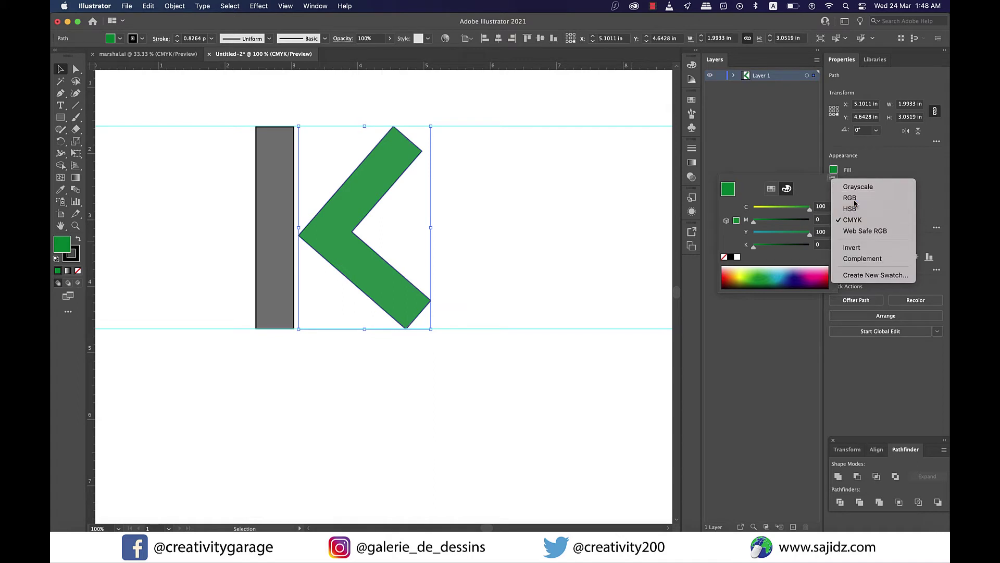
click(850, 197)
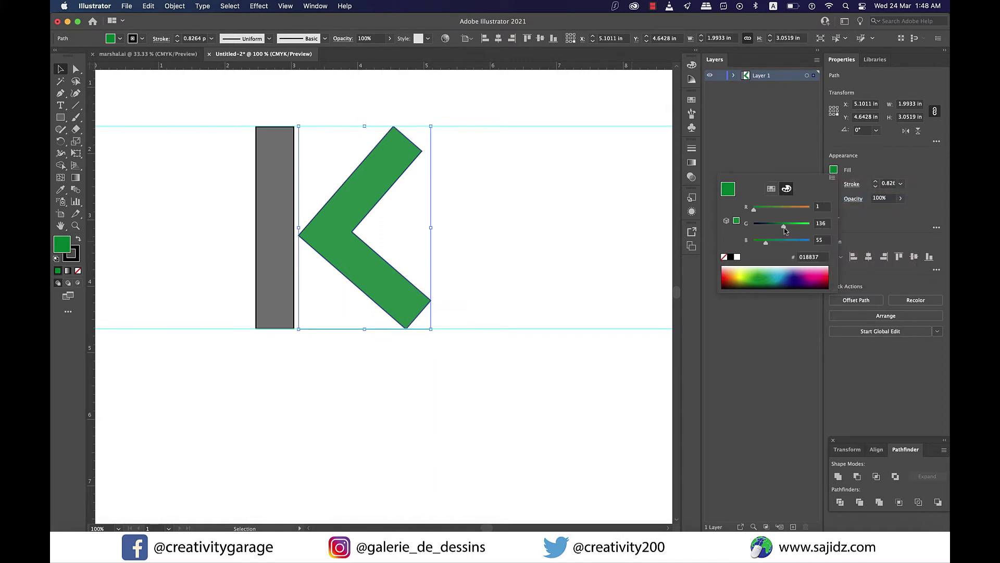
mouse_move(785, 230)
mouse_down()
mouse_move(766, 209)
mouse_move(773, 243)
mouse_up()
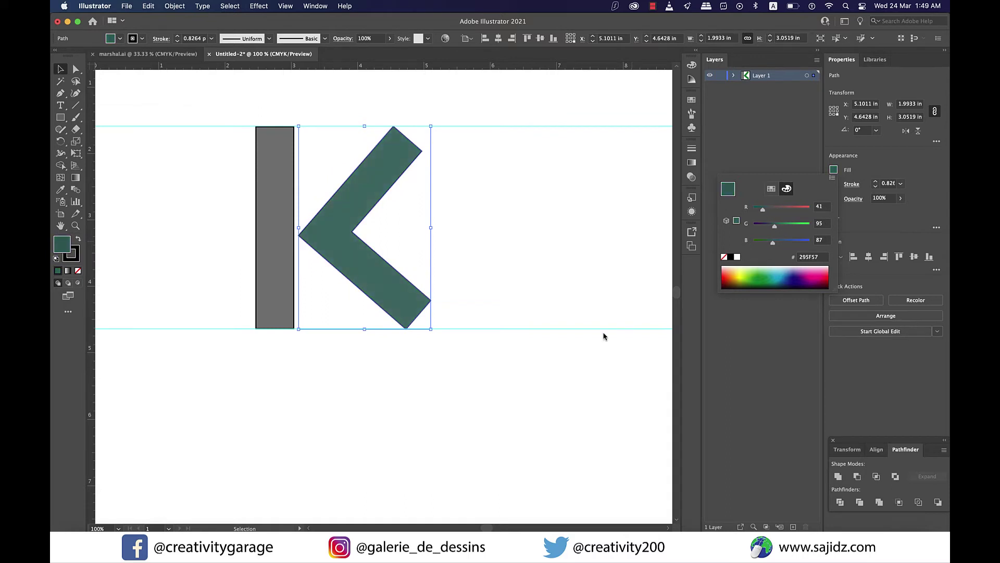
click(582, 350)
click(522, 221)
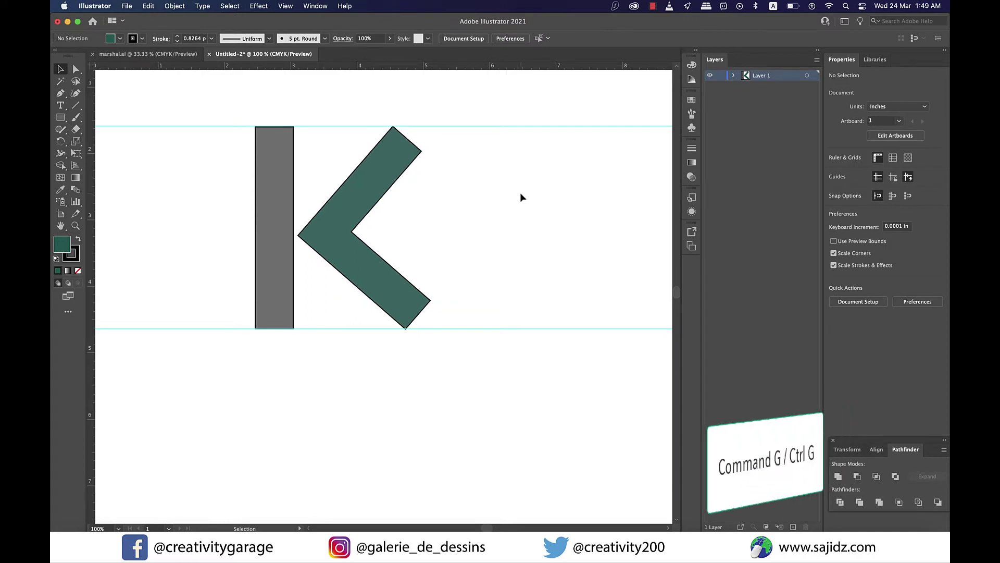
Set the stroke of both the grey bar and green chevron to None
drag(521, 197, 259, 249)
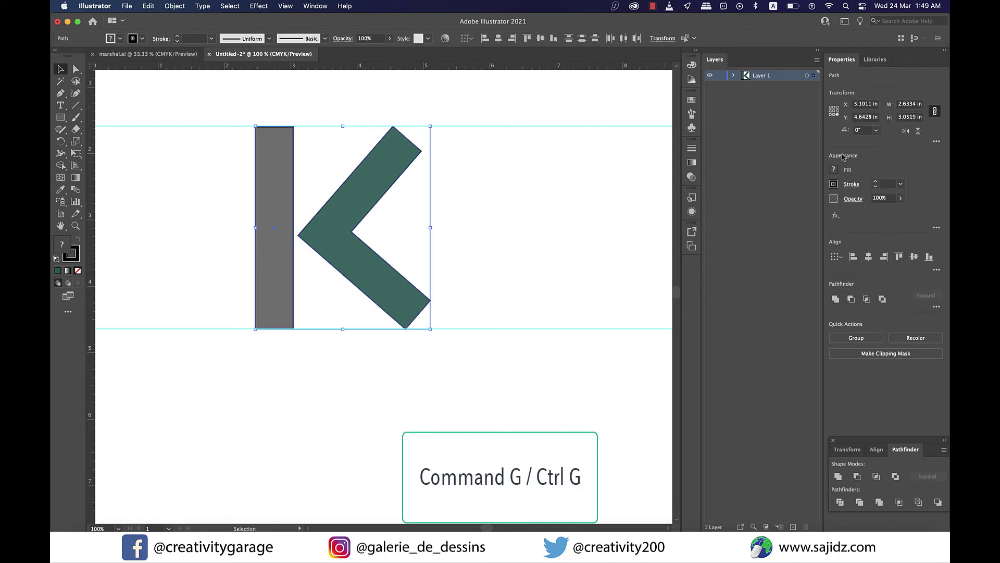
click(834, 184)
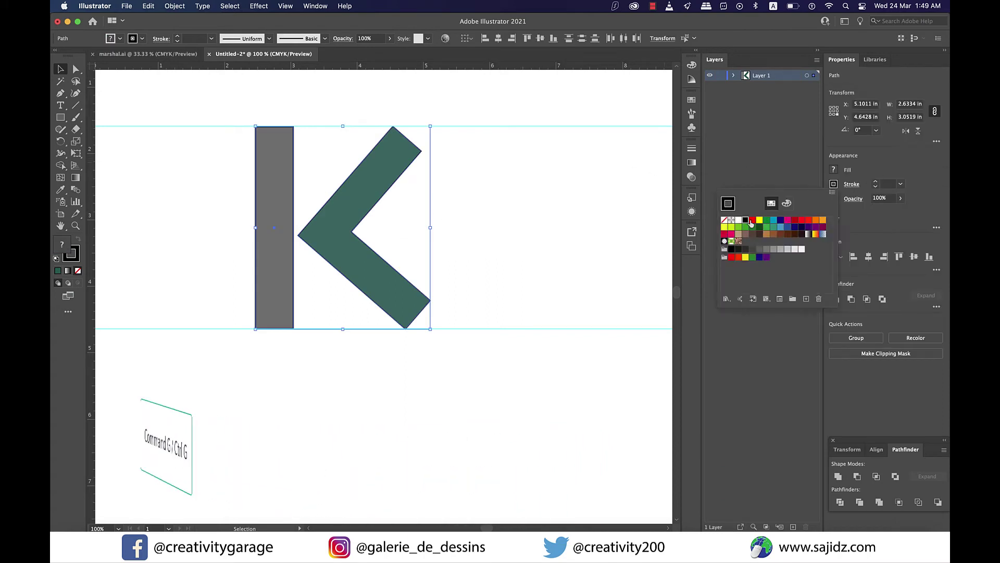
click(724, 220)
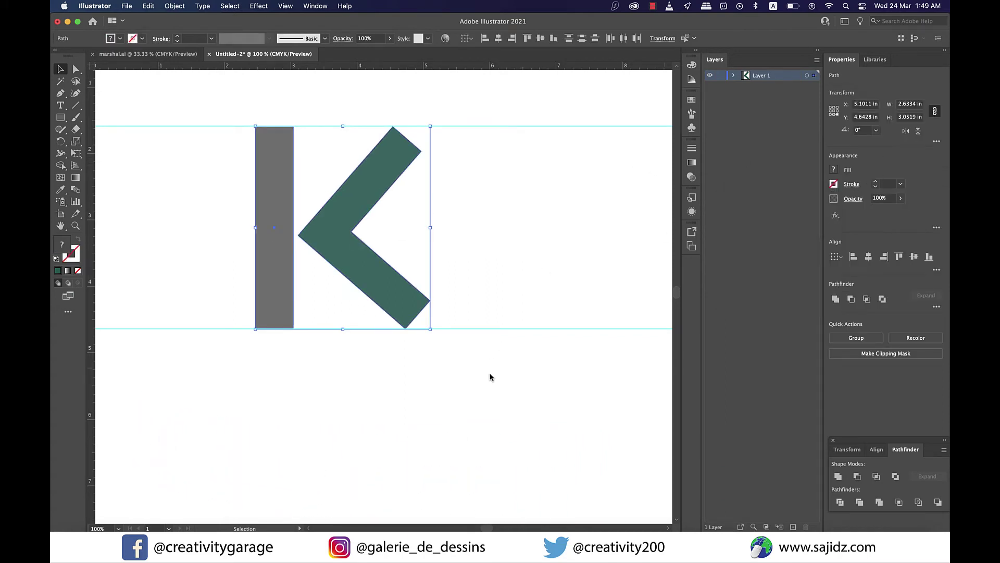
click(493, 343)
click(492, 329)
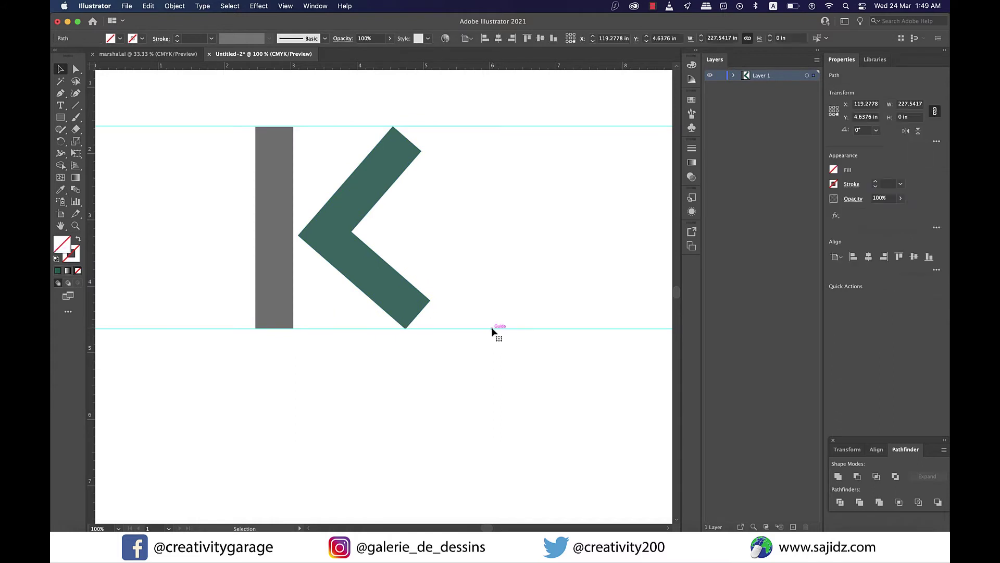
Hide the guides and group the bar and chevron together
key(a)
drag(561, 161, 251, 328)
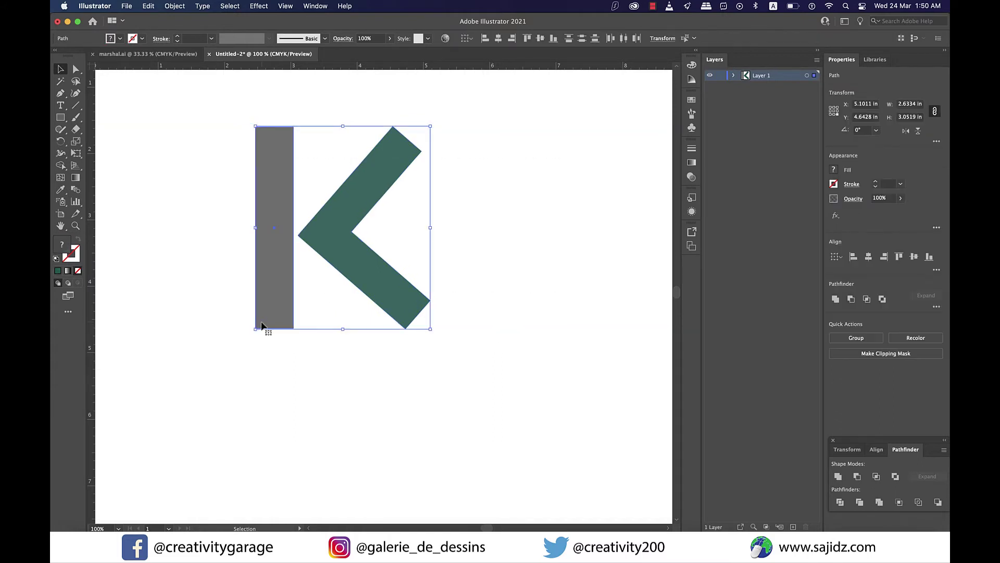
key(v)
click(259, 6)
mouse_move(390, 76)
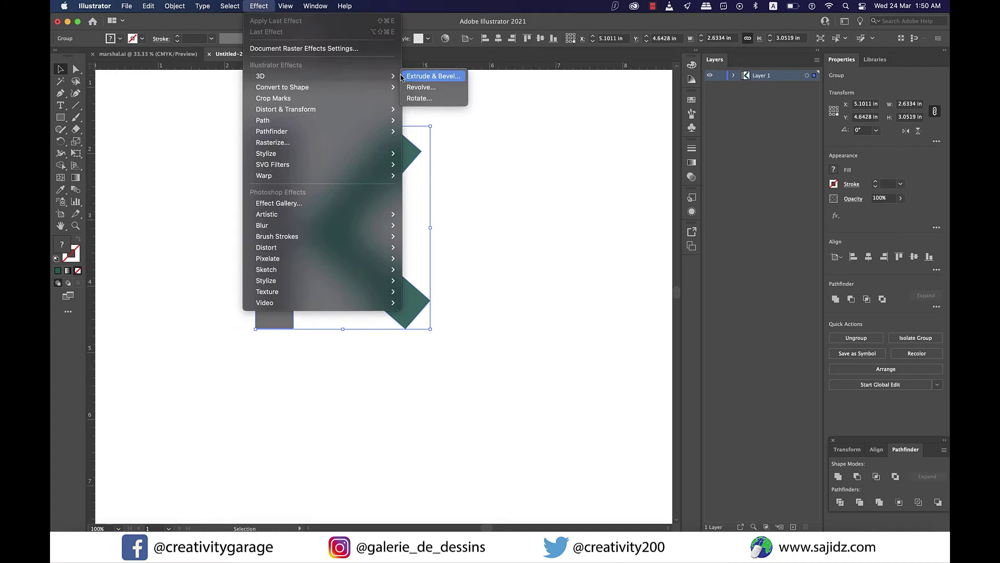
Apply Extrude & Bevel with Isometric Right, angles 45°, 0°, 0° and 30 pt depth
click(436, 77)
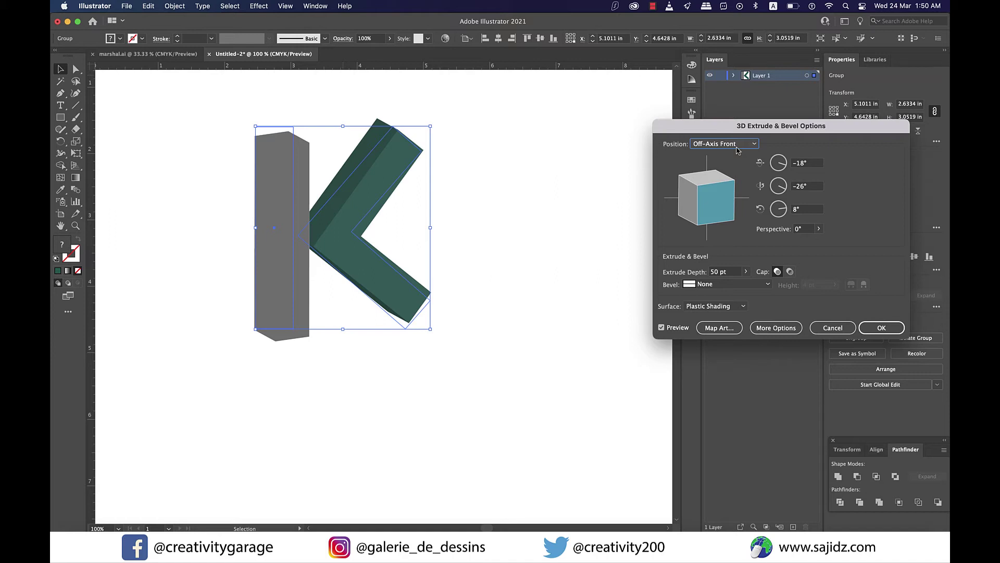
click(737, 148)
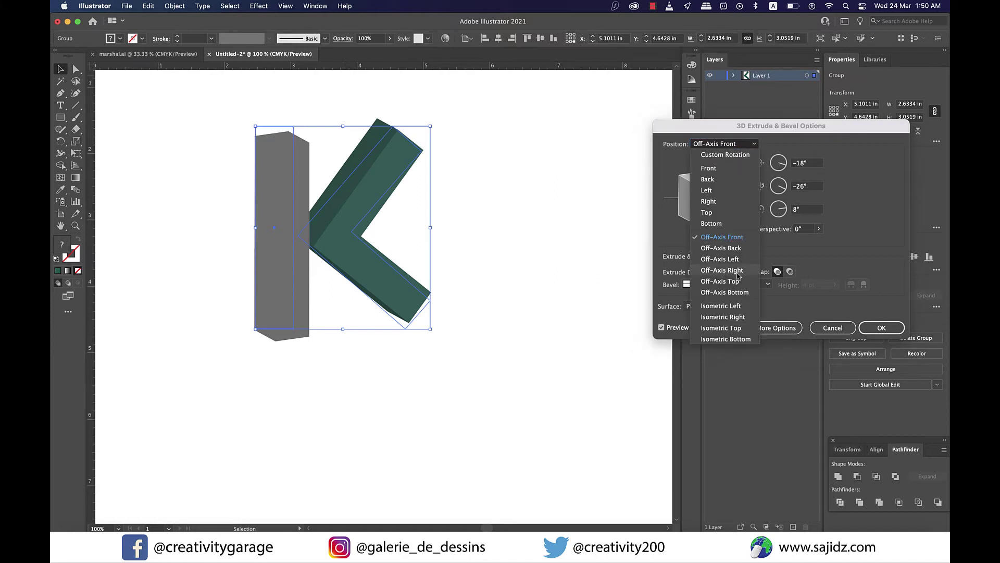
click(739, 318)
key(Tab)
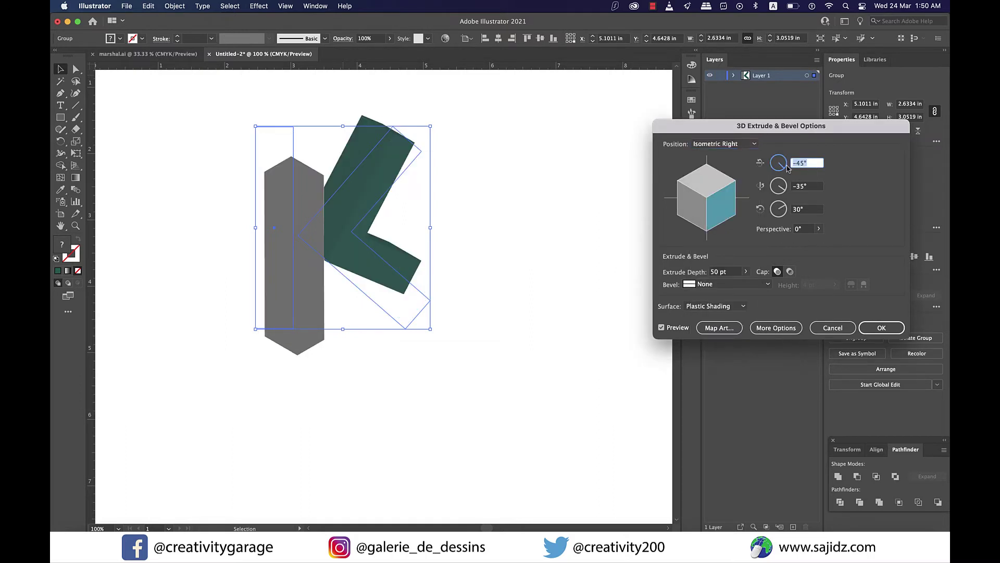
text(45)
click(811, 187)
double_click(816, 186)
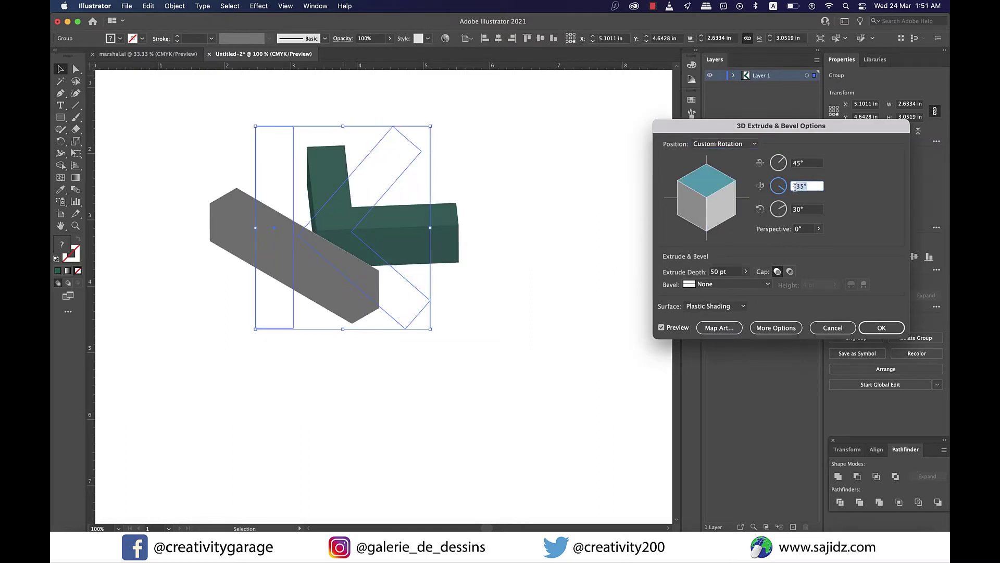
text(0)
key(Tab)
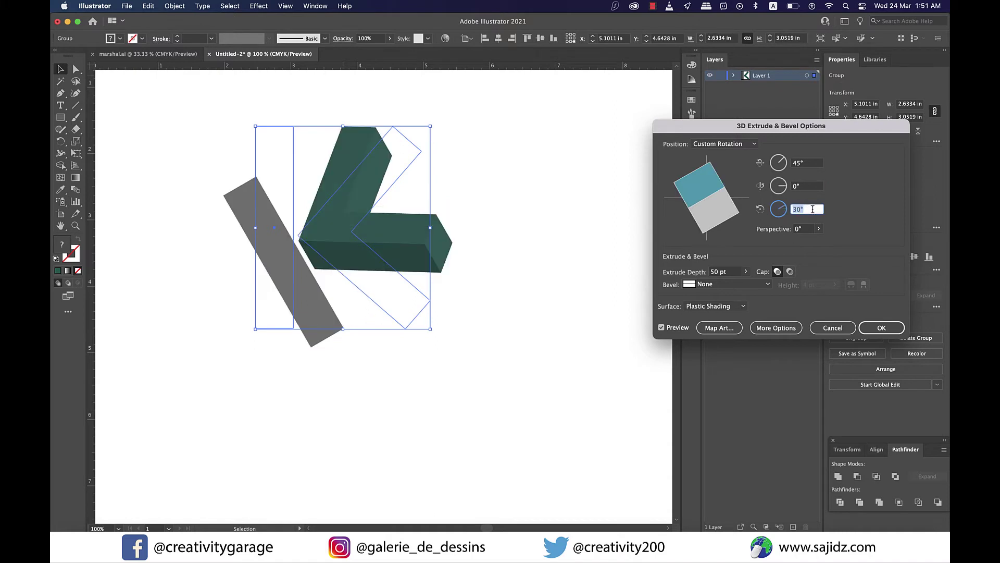
text(0)
key(Tab)
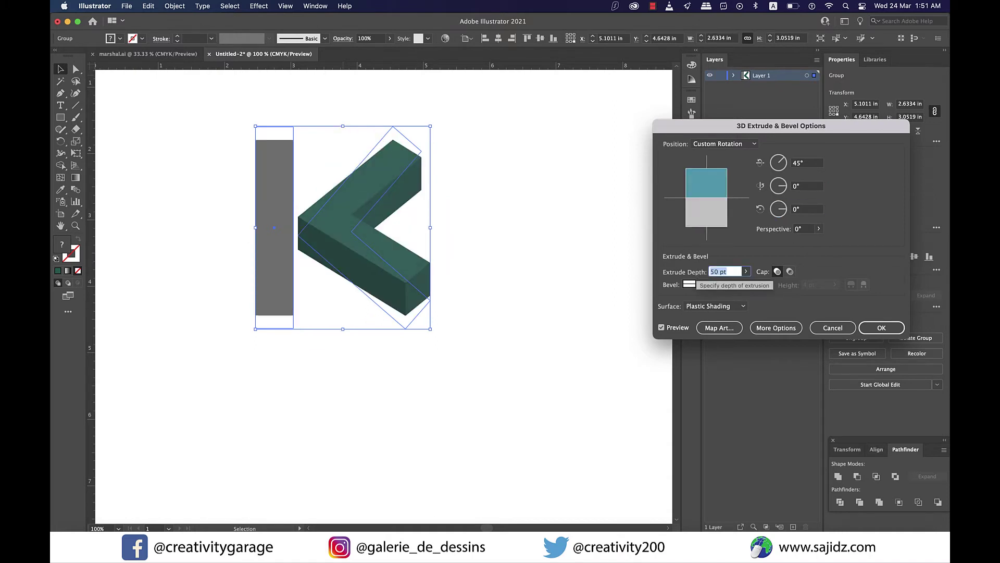
text(30)
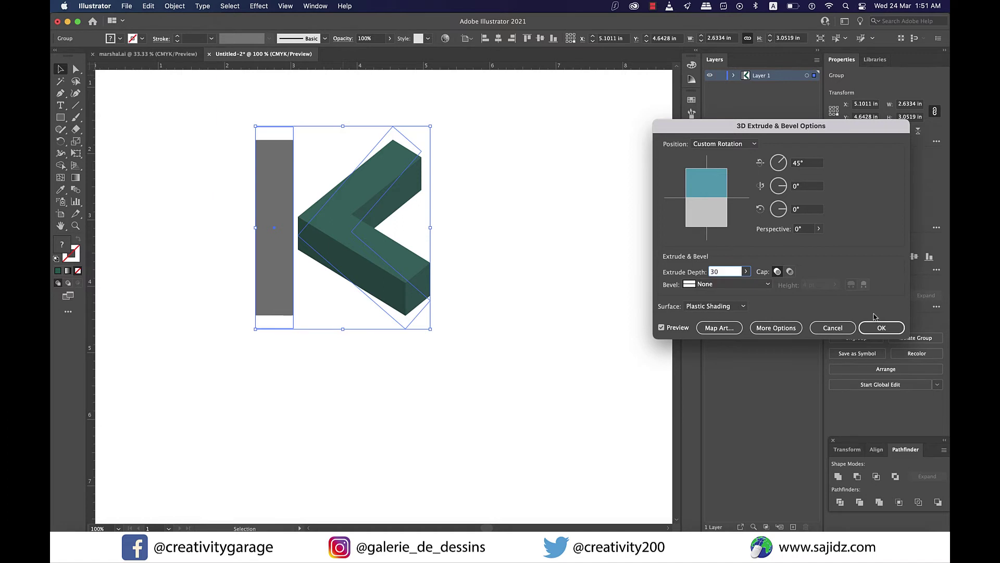
click(880, 327)
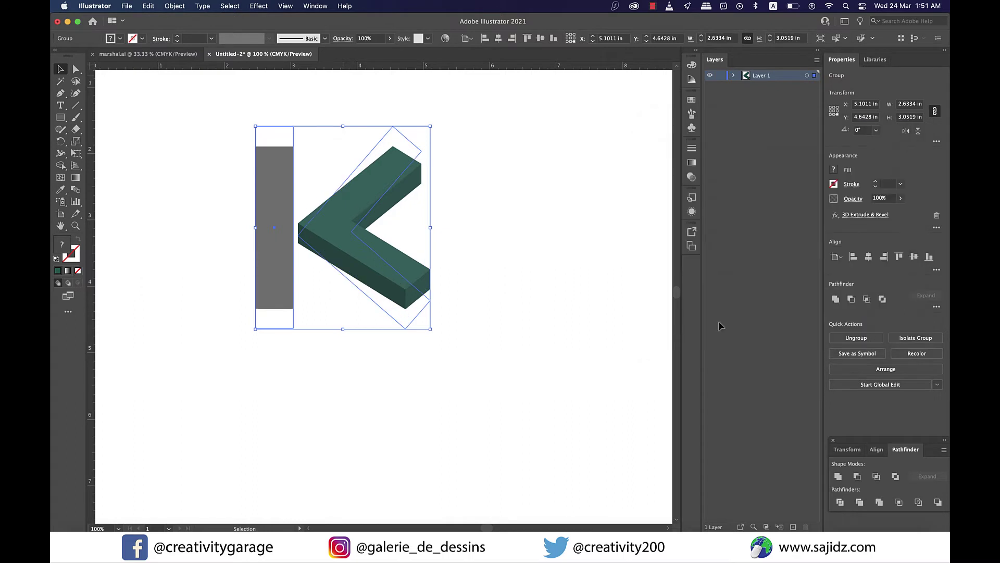
click(549, 310)
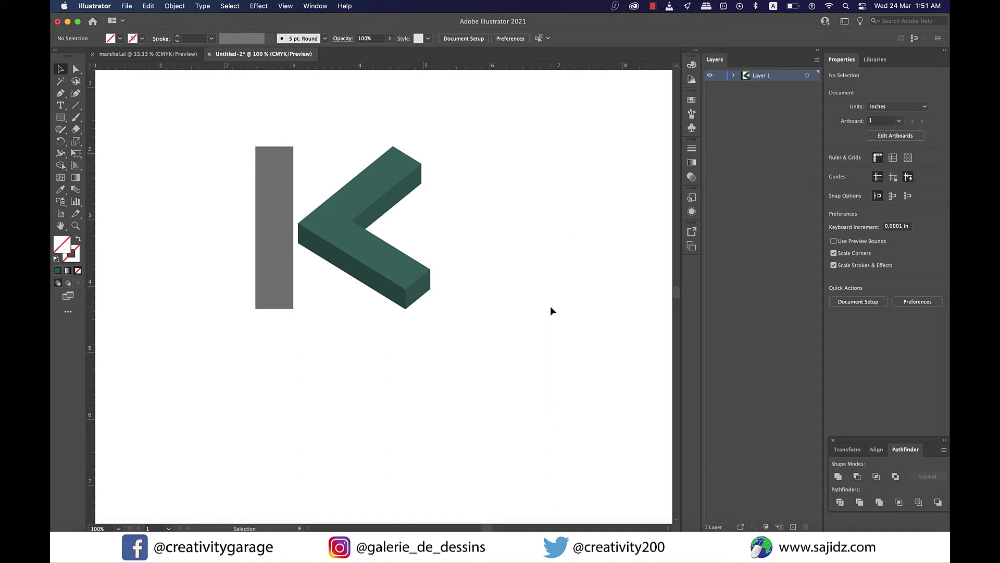
drag(515, 134, 223, 320)
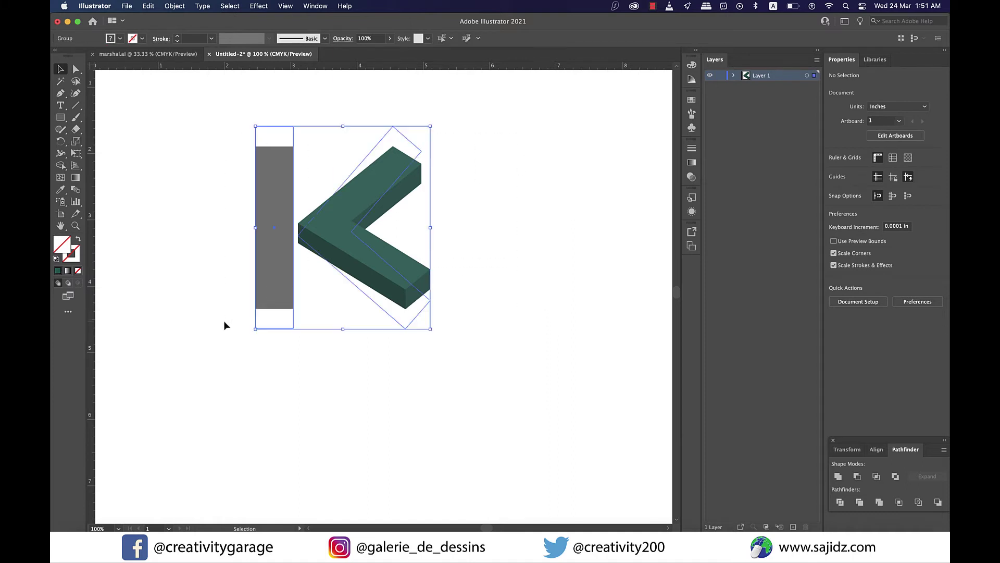
Expand the 3D appearance into paths and ungroup the result
click(175, 6)
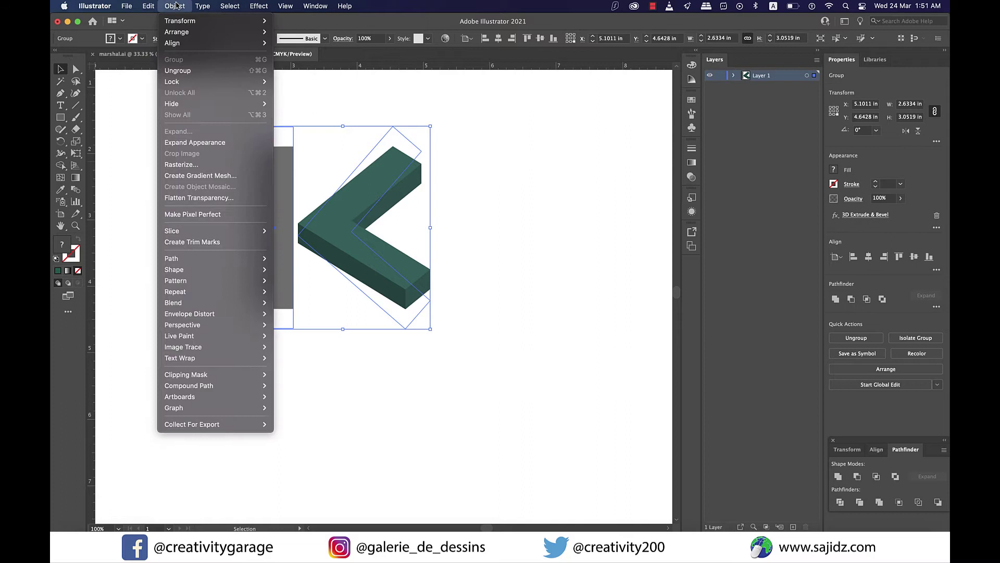
click(208, 142)
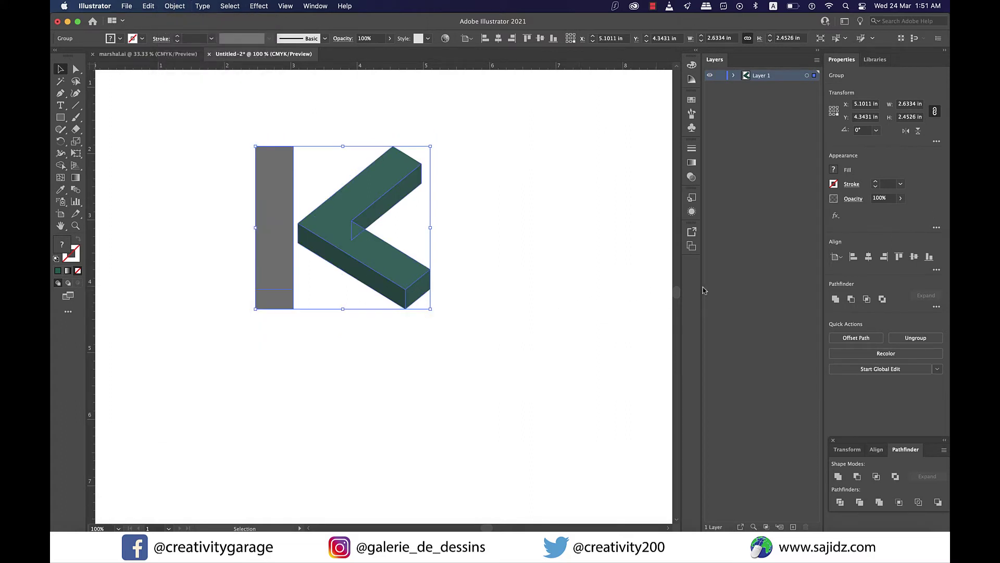
click(914, 340)
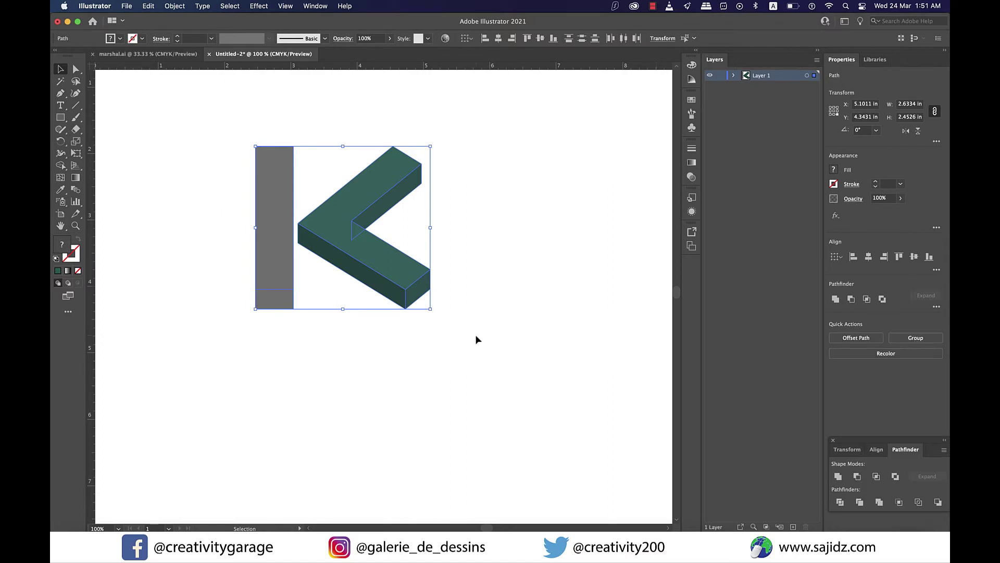
Select the chevron's right end face, lower front face and upper inner side face together
click(392, 323)
scroll(363, 317, up, 2)
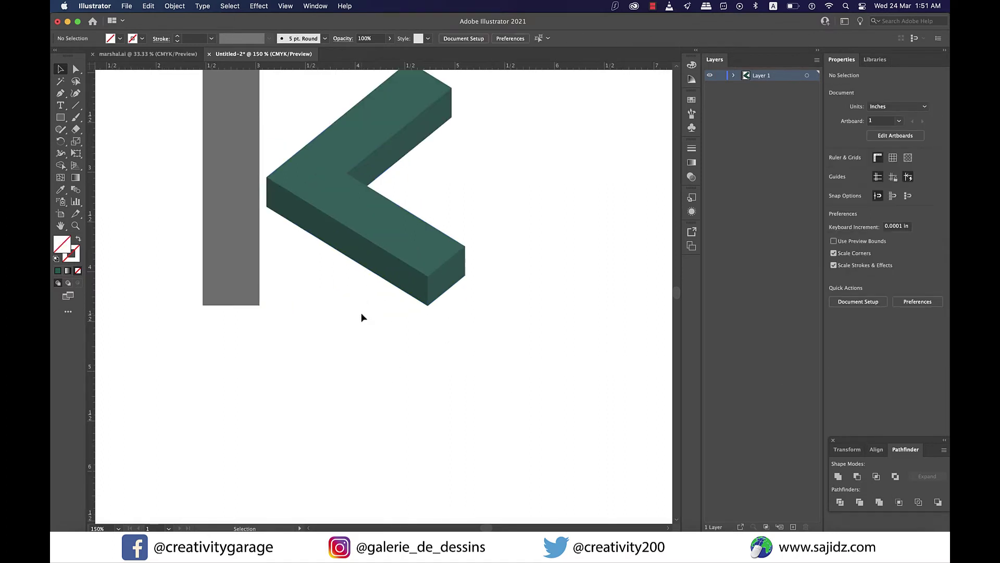
drag(456, 283, 447, 286)
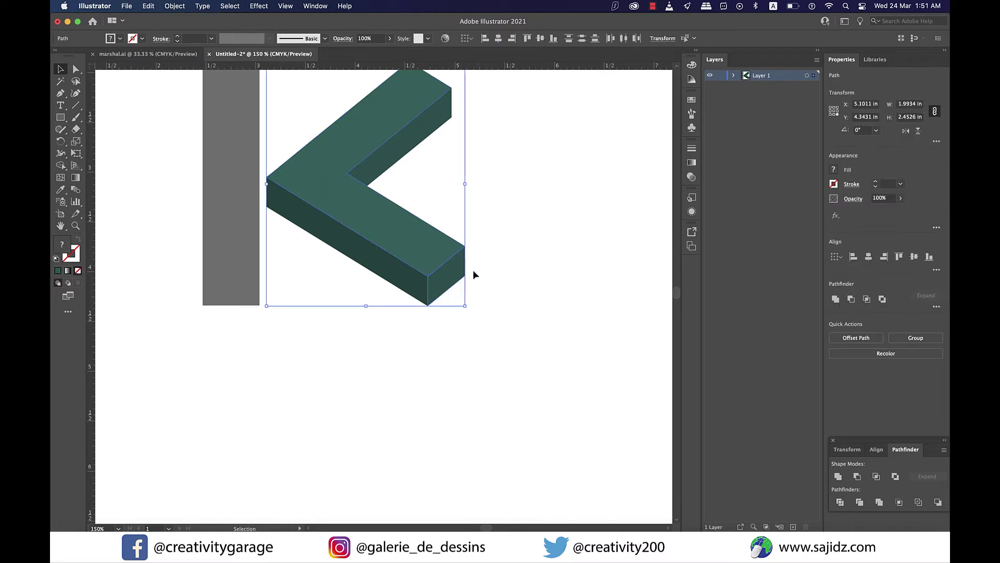
click(473, 273)
click(458, 276)
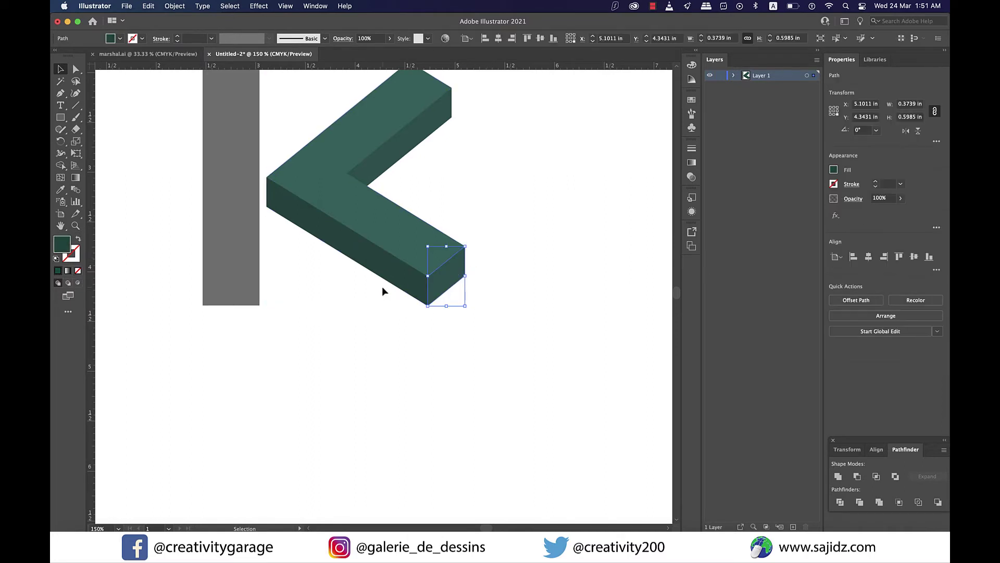
click(400, 280)
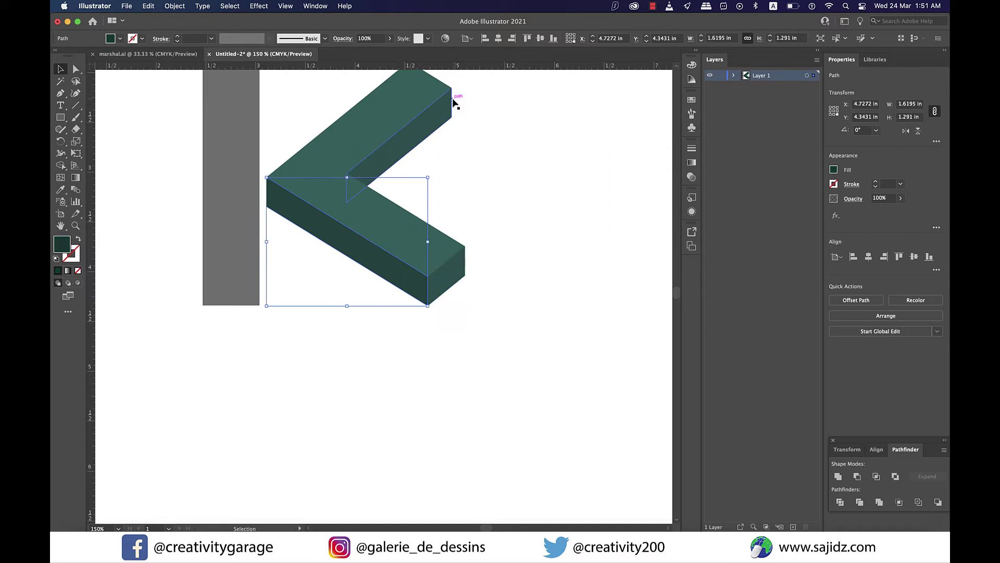
click(442, 119)
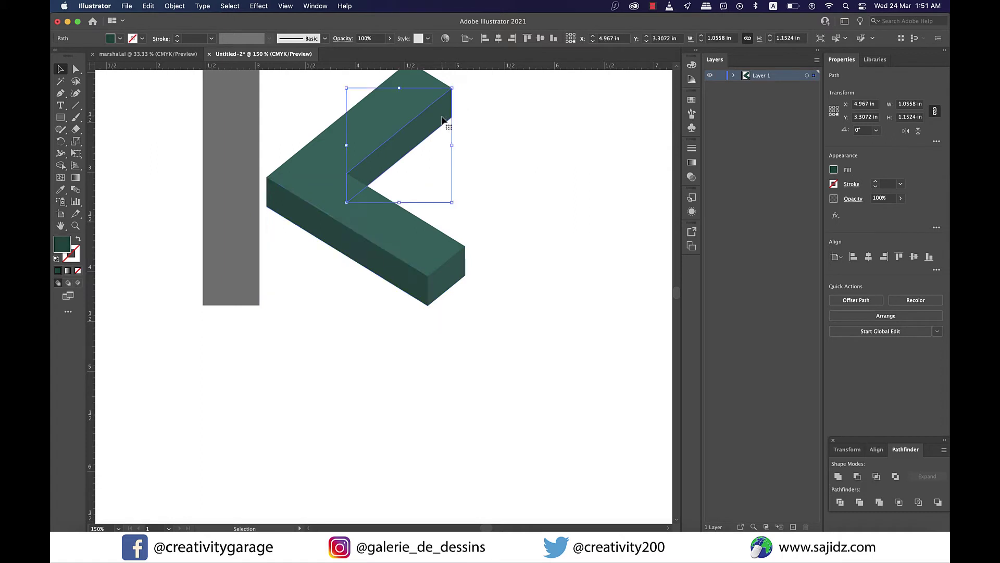
click(490, 288)
click(453, 284)
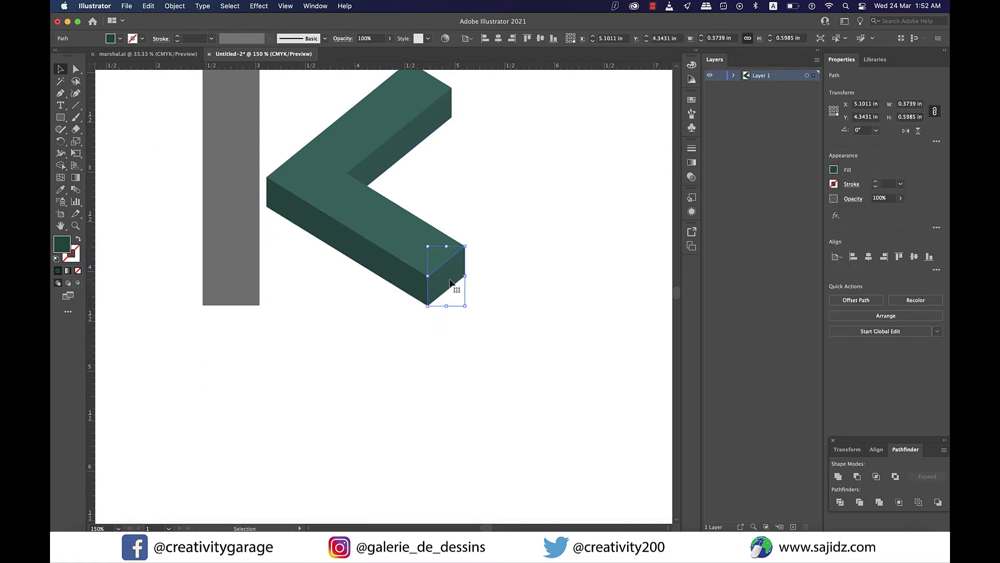
shift+click(408, 284)
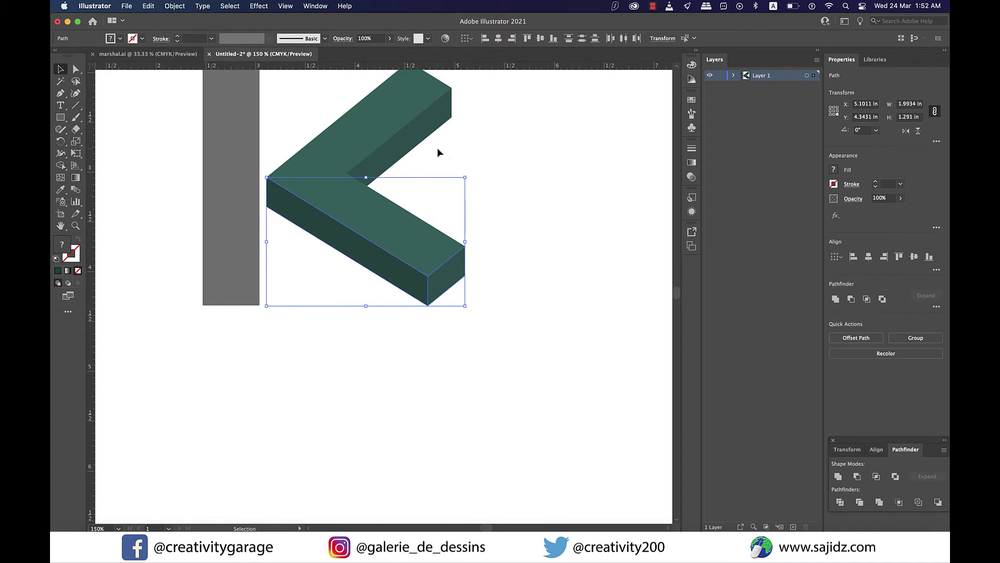
shift+click(426, 135)
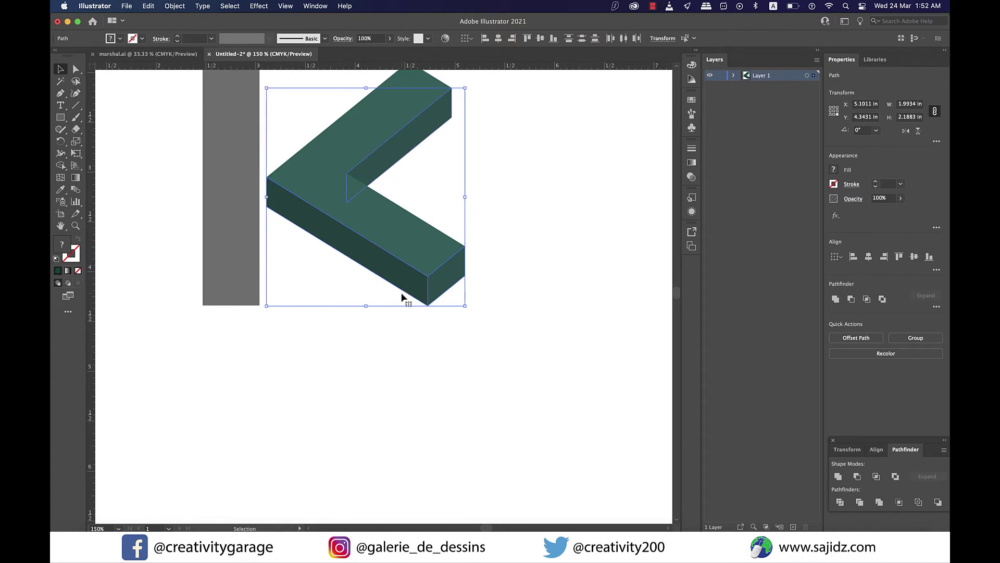
Copy the selected side faces 0.3 in straight down and send the copies to the back
scroll(396, 296, up, 1)
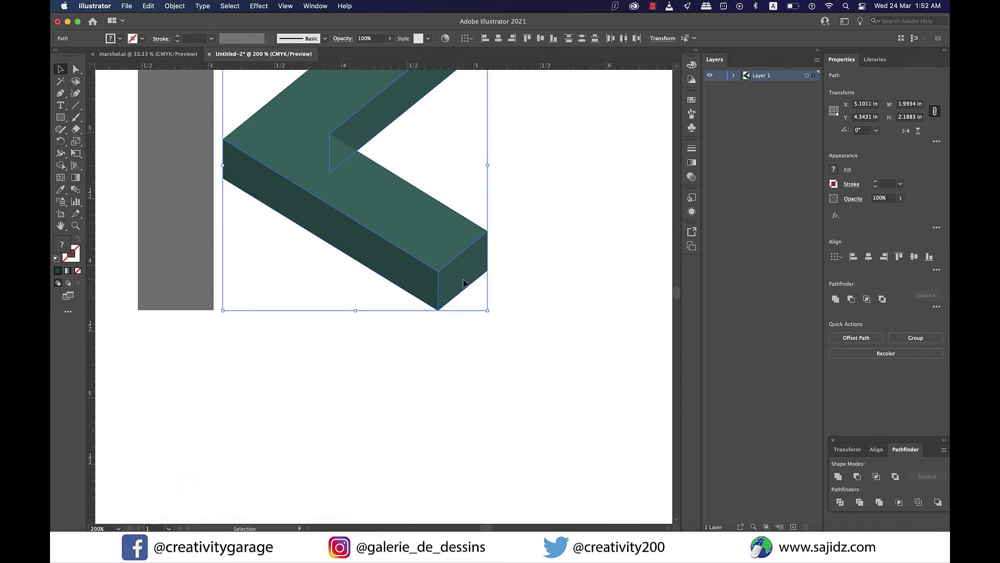
drag(464, 283, 469, 322)
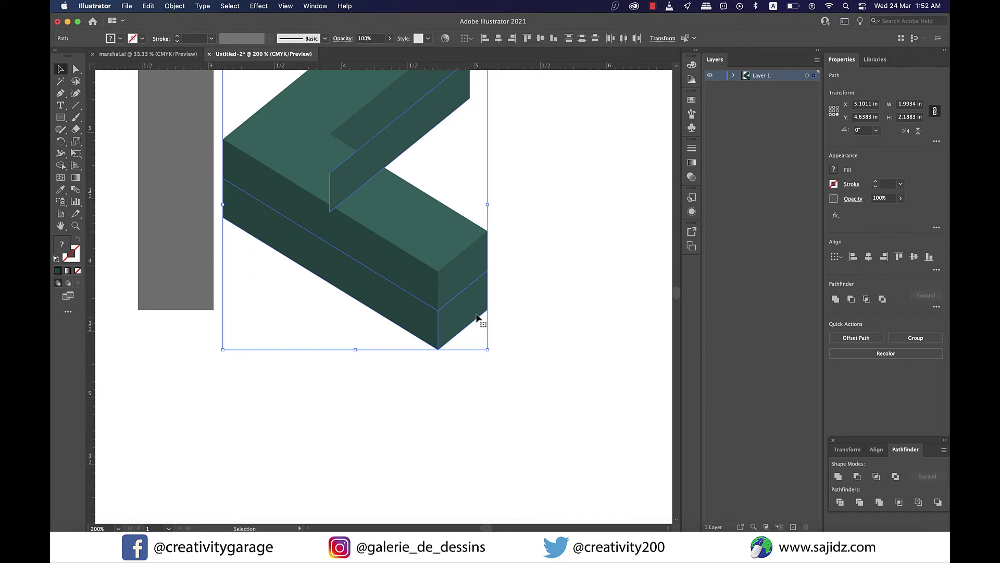
key(shift+super+bracketleft)
click(532, 276)
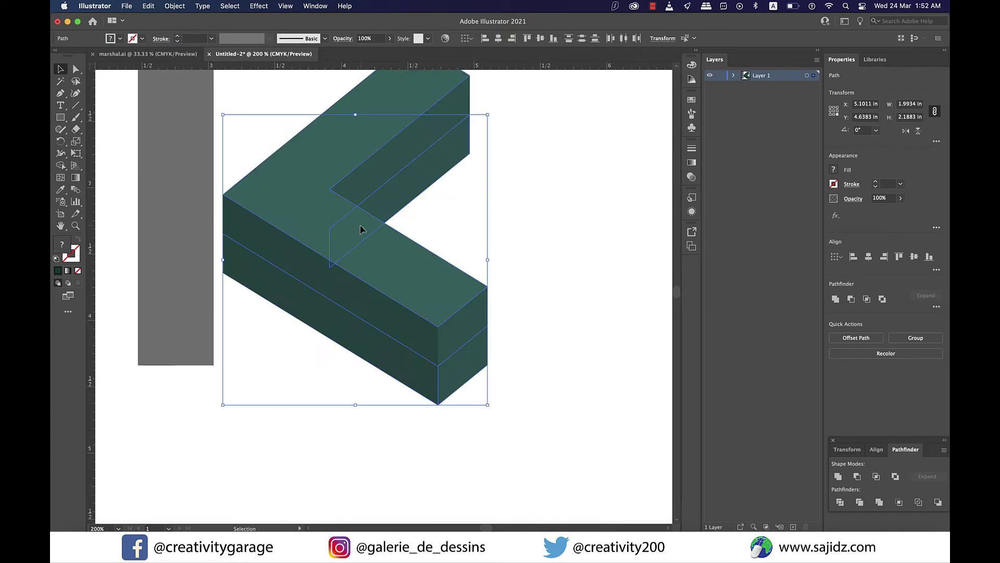
click(532, 236)
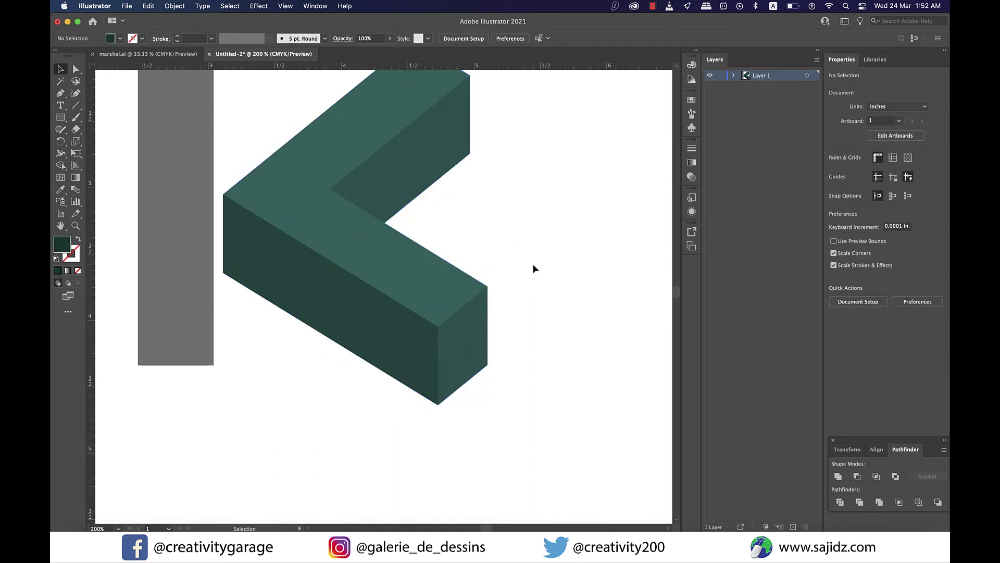
Zoom in and delete the top corner points of the lower arm's duplicated end face
click(456, 367)
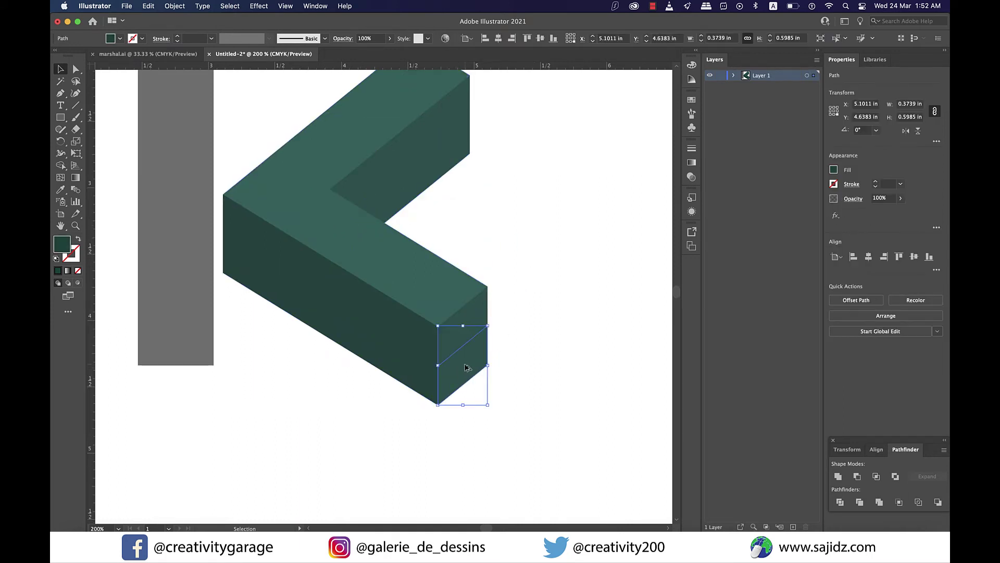
key(super+equal)
key(super+equal)
key(super+equal)
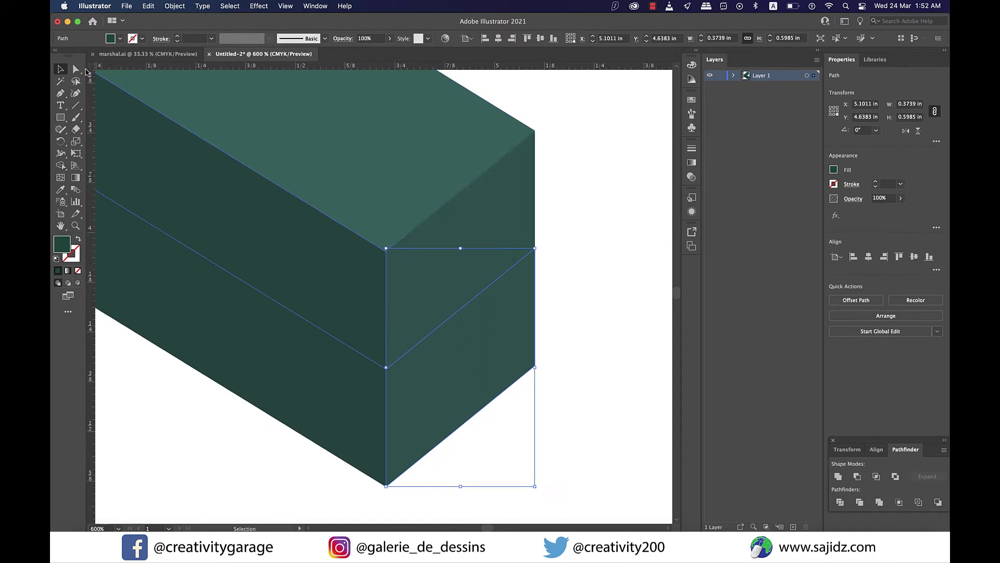
click(75, 69)
scroll(514, 279, up, 2)
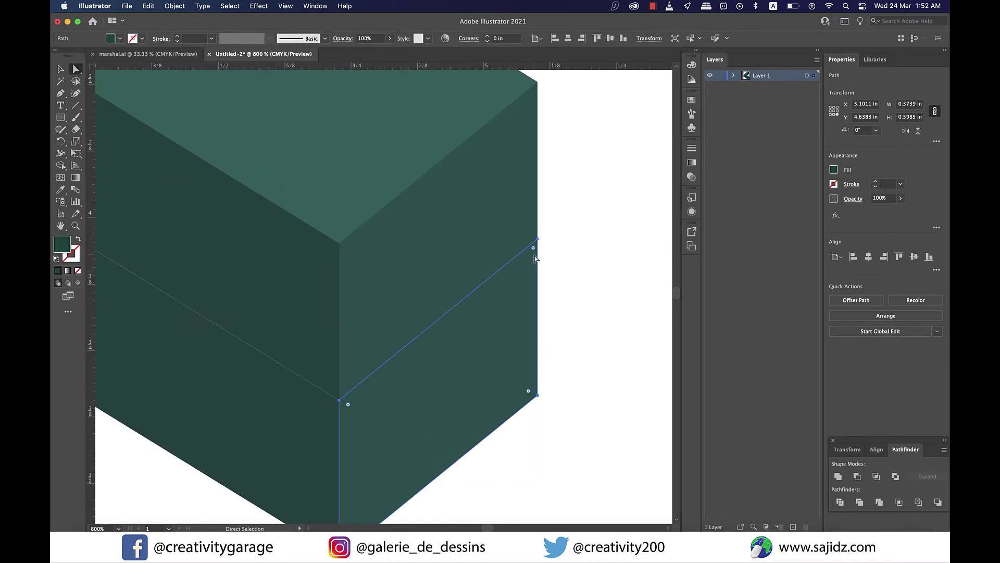
click(583, 250)
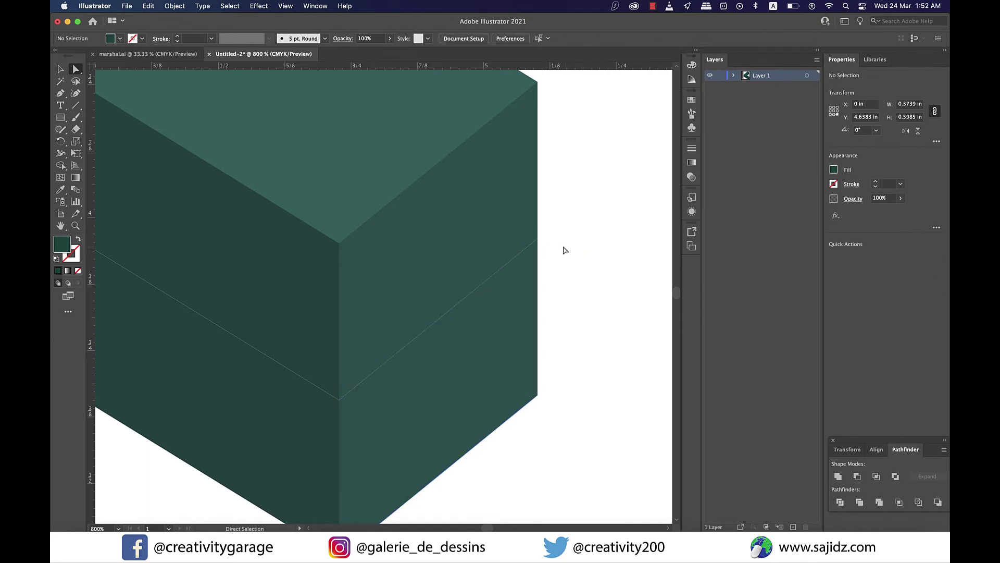
click(537, 241)
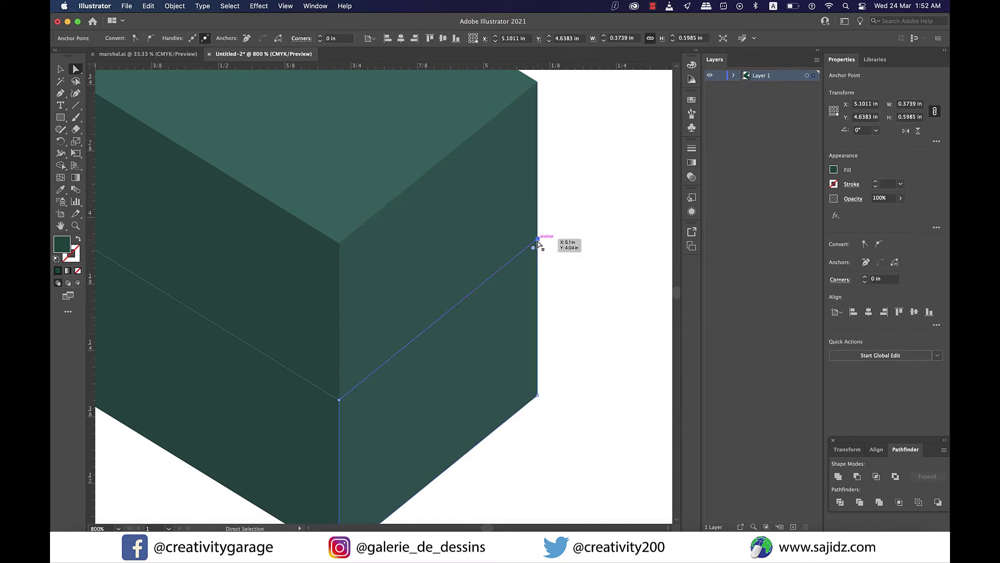
key(Delete)
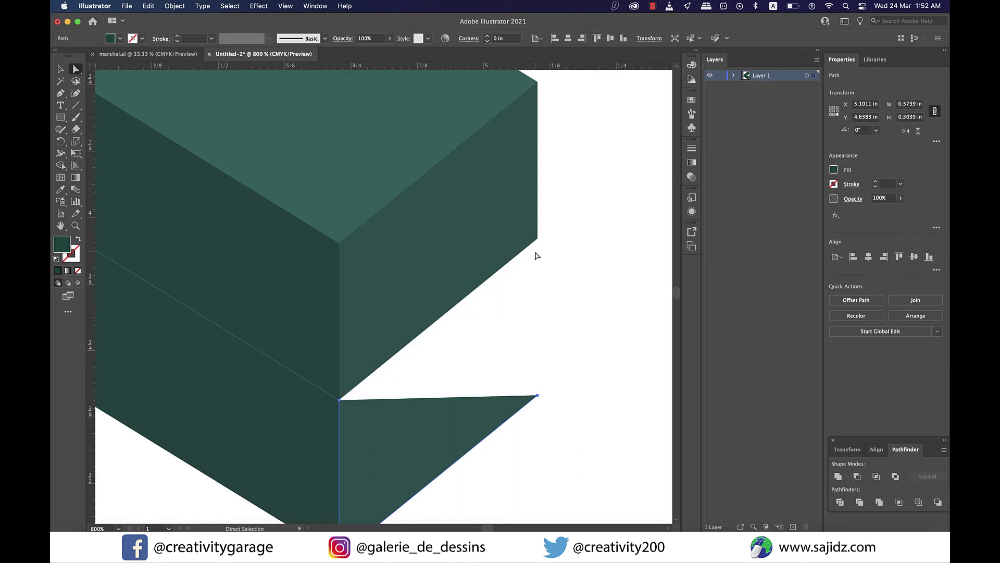
scroll(552, 298, down, 3)
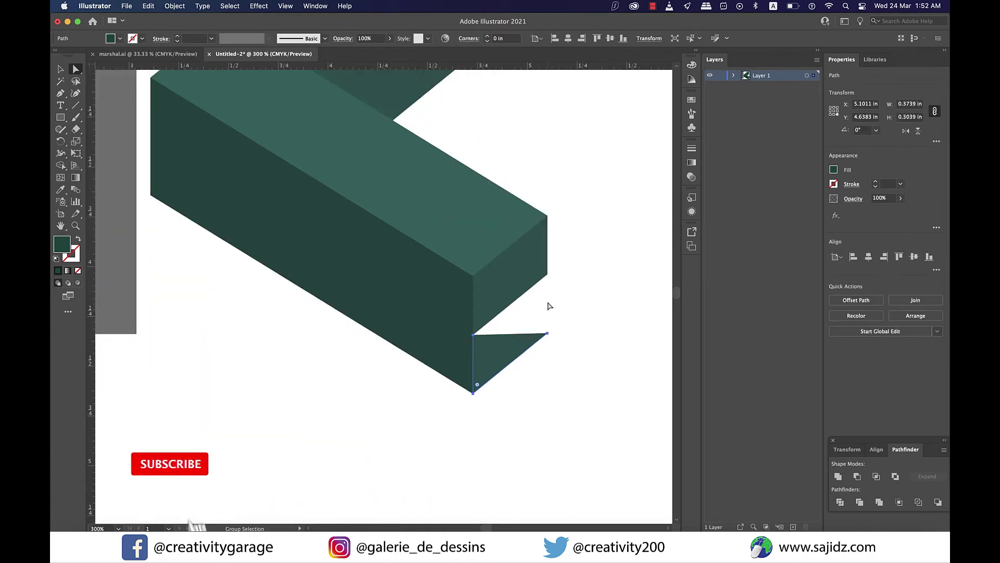
scroll(510, 354, up, 1)
key(Delete)
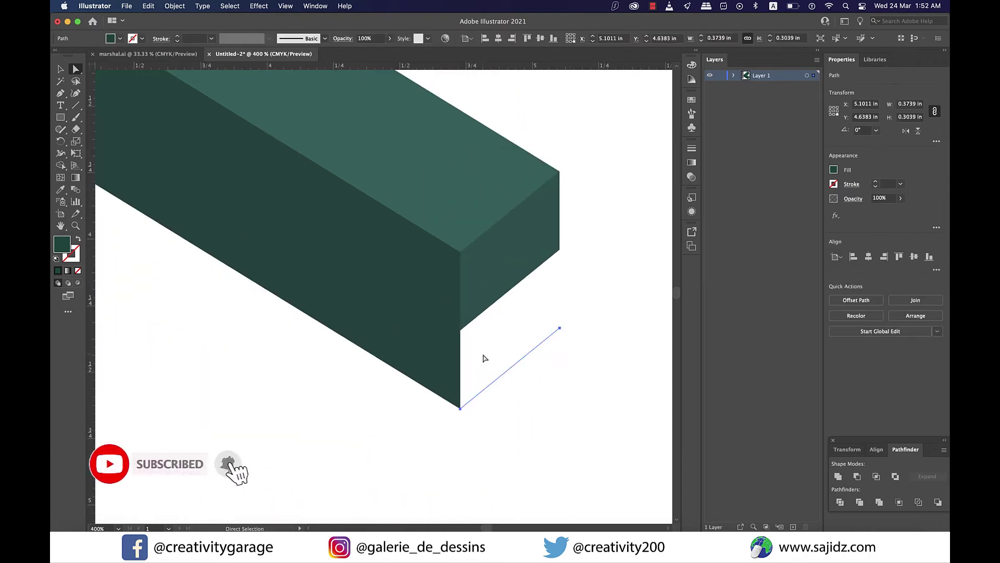
Delete the sliver's top-left corner so only an open line remains under the arm
scroll(563, 302, right, 2)
click(409, 327)
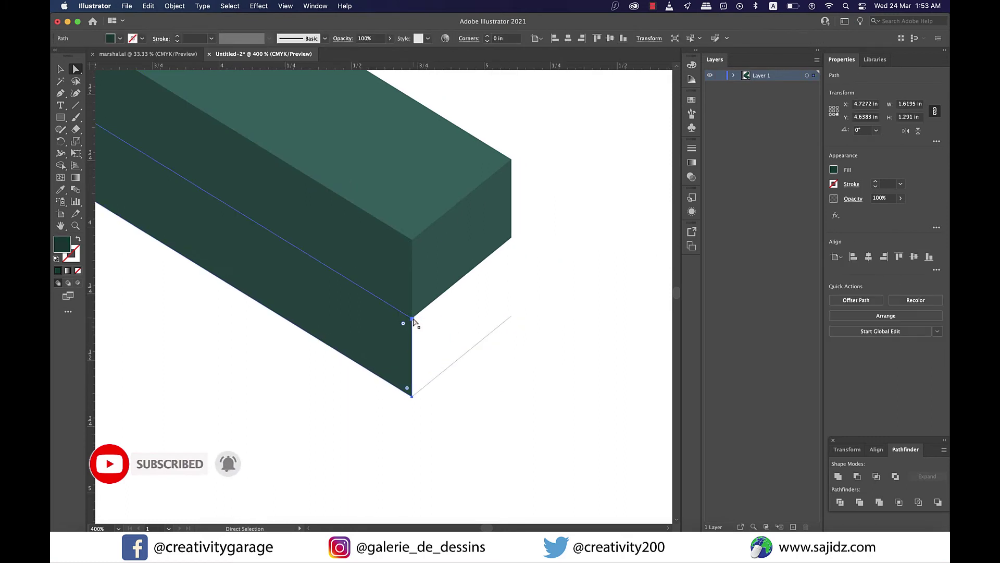
scroll(415, 323, left, 4)
scroll(415, 323, up, 2)
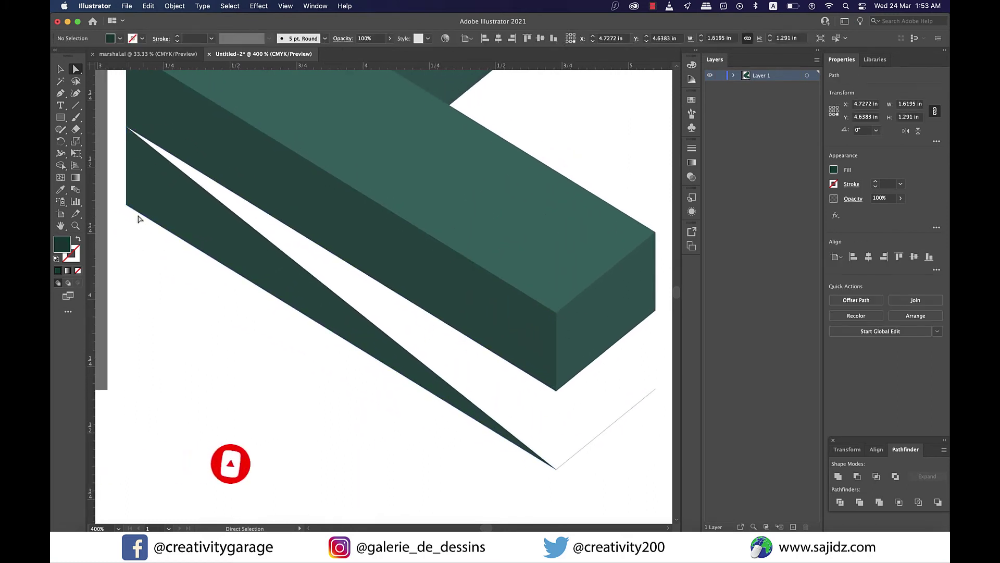
shift+click(127, 127)
key(Delete)
key(v)
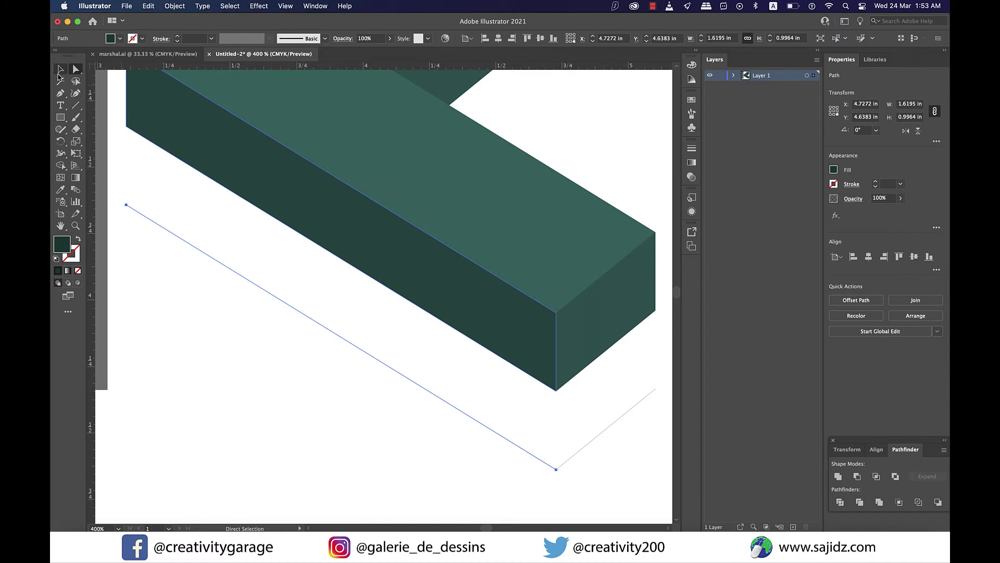
click(323, 325)
click(577, 476)
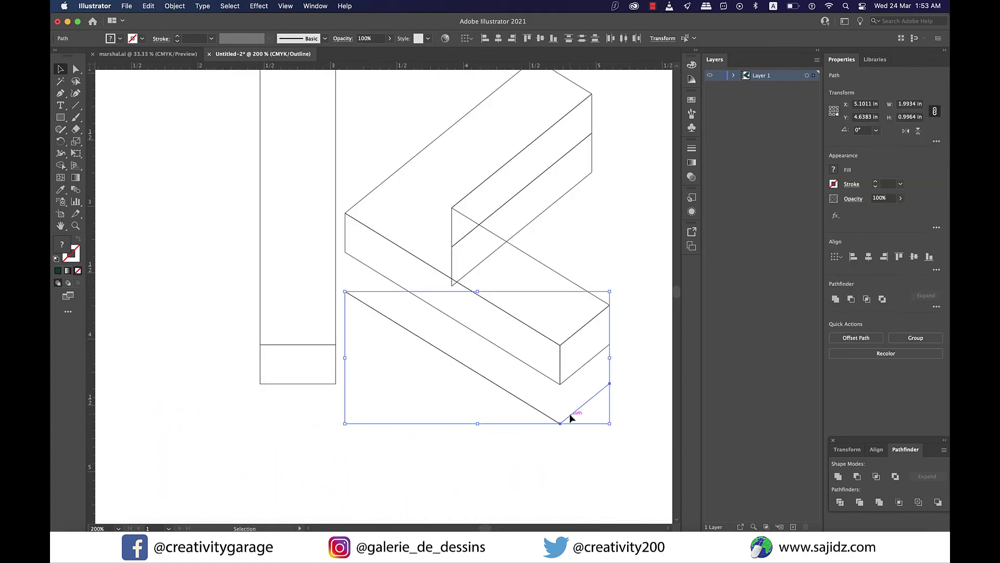
Duplicate the lower arm's path slightly upward in Outline mode, then return to Preview
drag(570, 414, 568, 378)
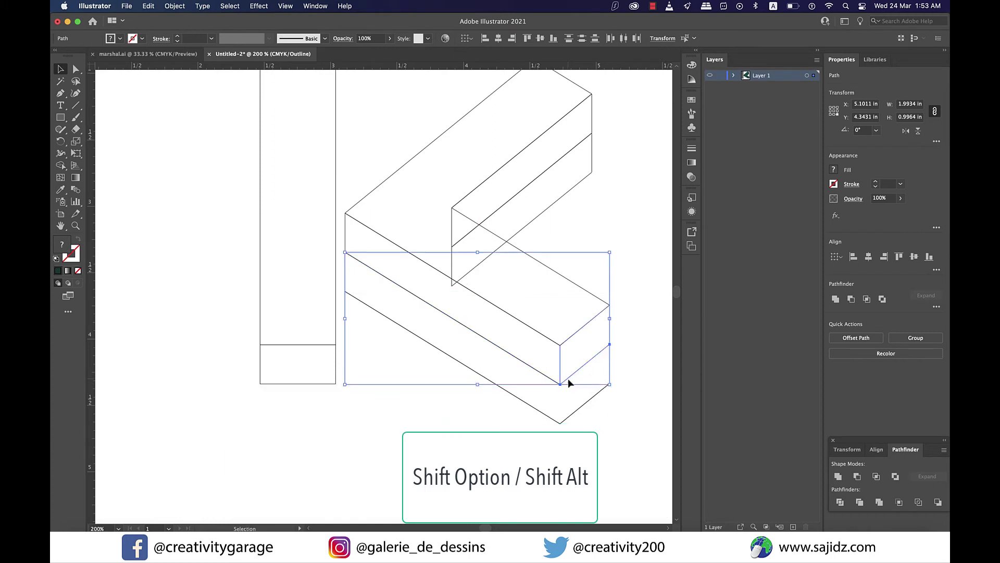
scroll(586, 397, up, 2)
scroll(587, 399, up, 1)
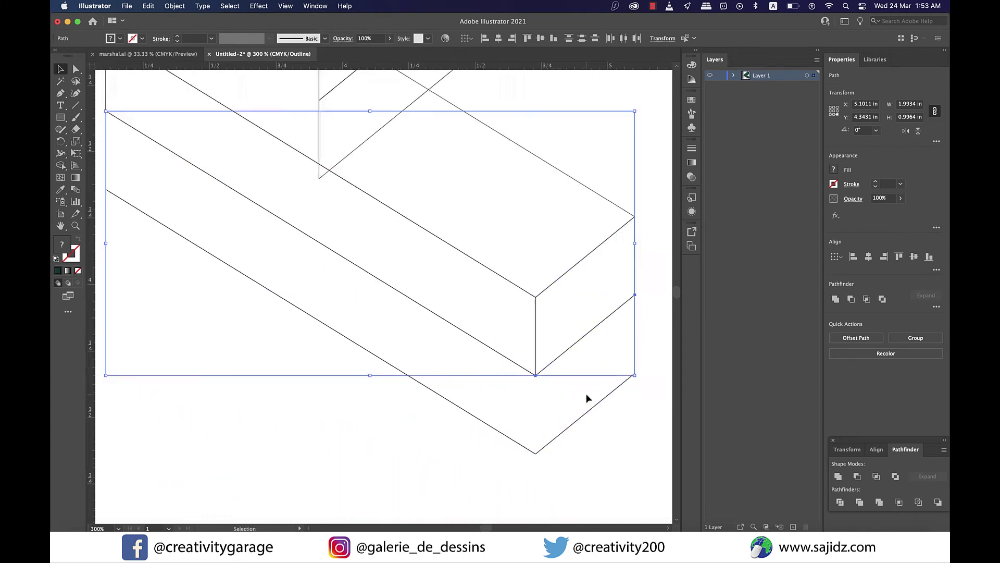
key(super+y)
Give the green shape a dark grey stroke and the line beneath it a white stroke
click(834, 183)
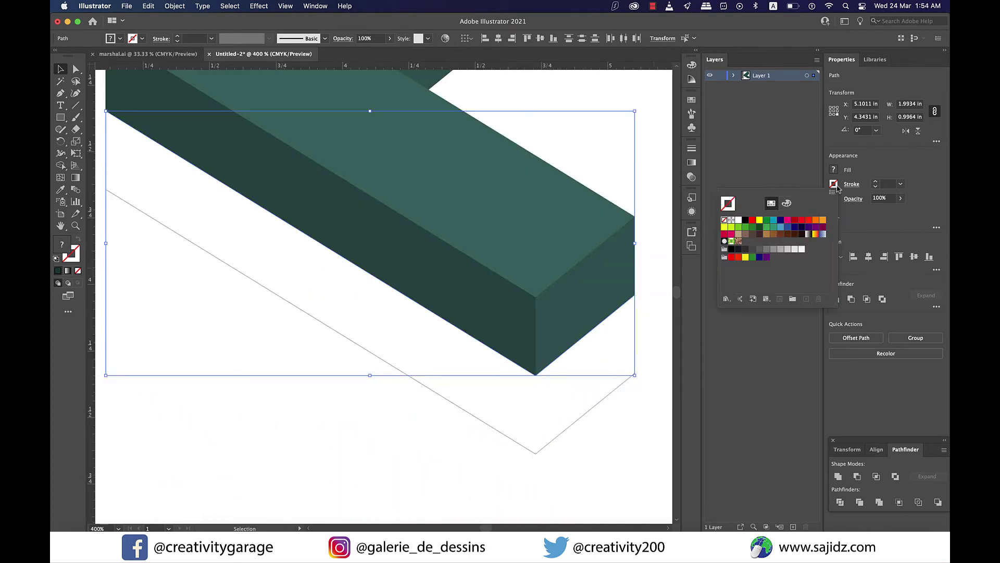
click(760, 251)
click(586, 443)
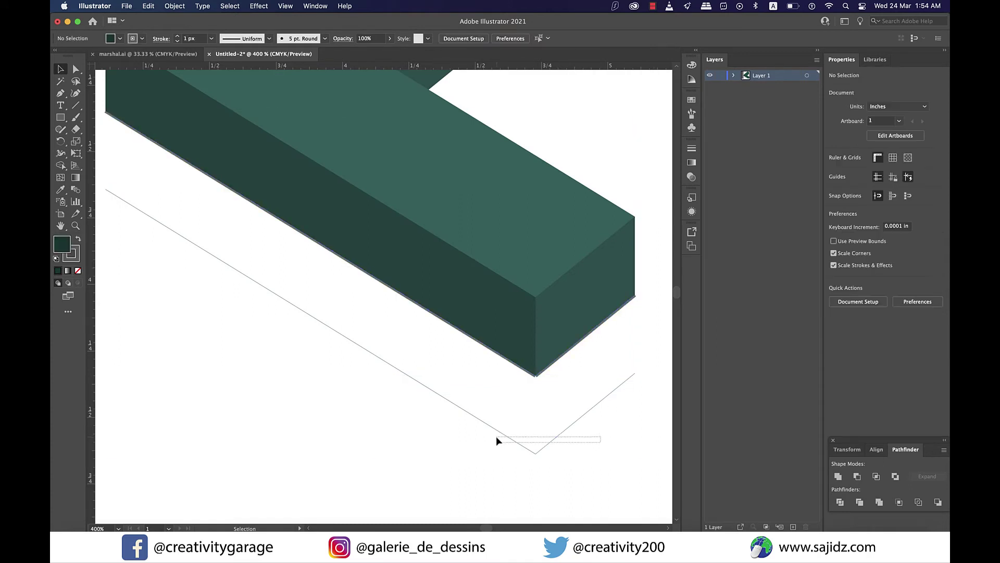
click(496, 436)
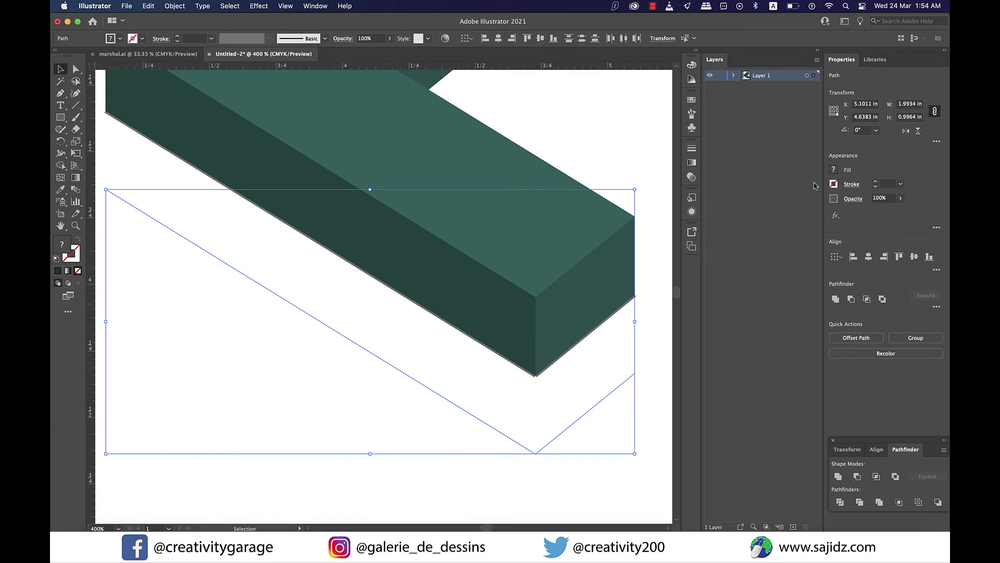
click(834, 184)
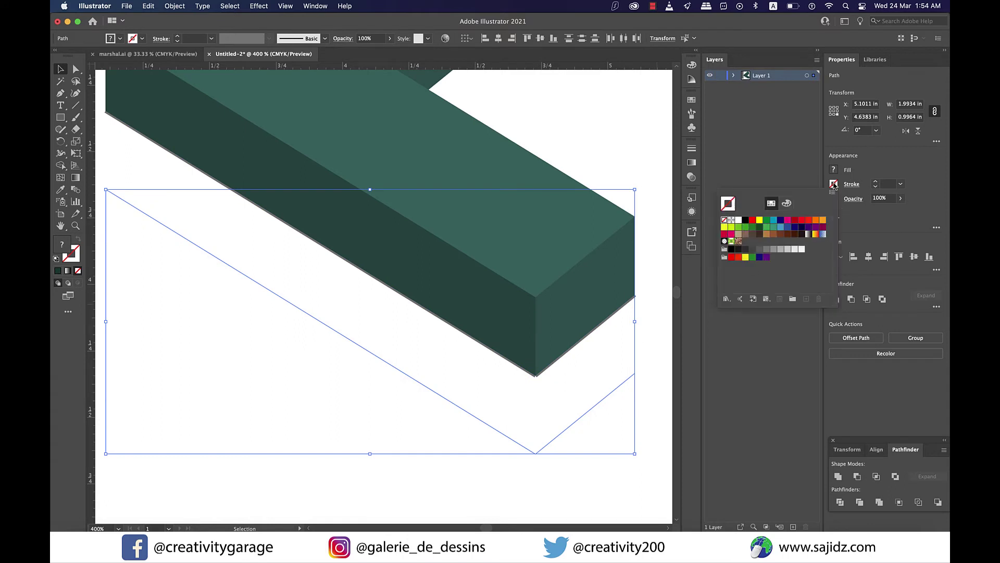
click(738, 220)
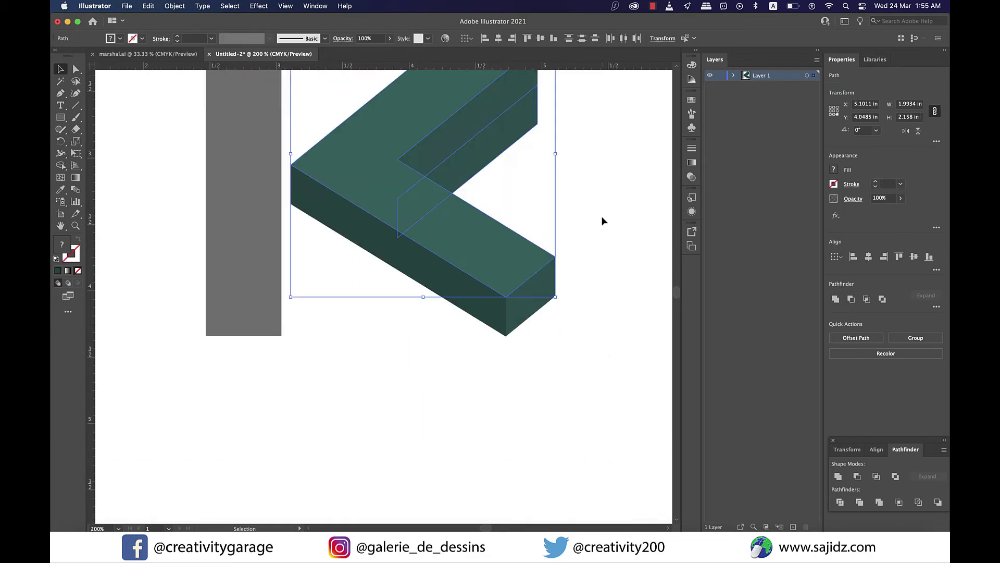
Select the lower arm's green faces plus the top-right inner face and nudge them slightly upward
click(604, 210)
drag(611, 198, 480, 292)
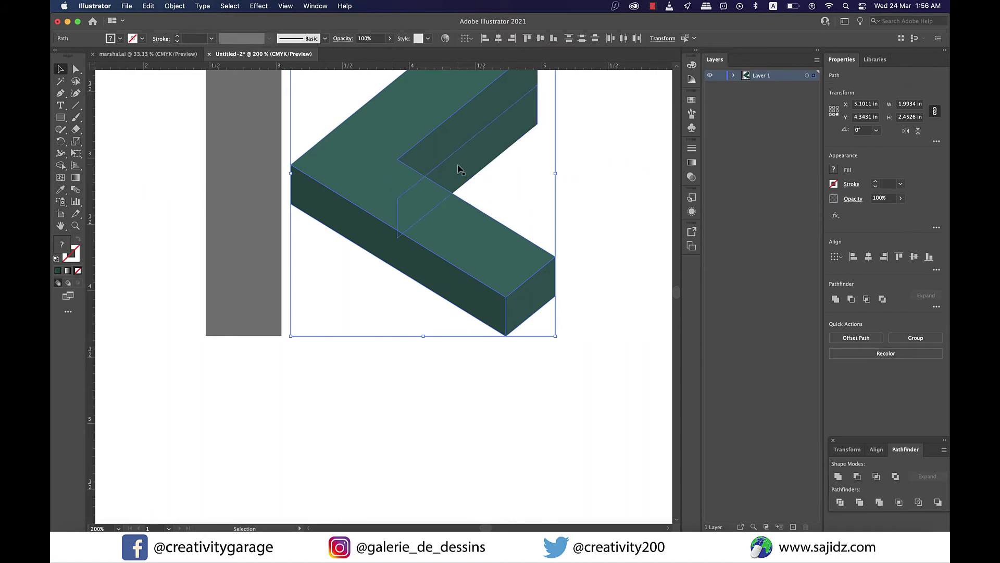
shift+click(467, 136)
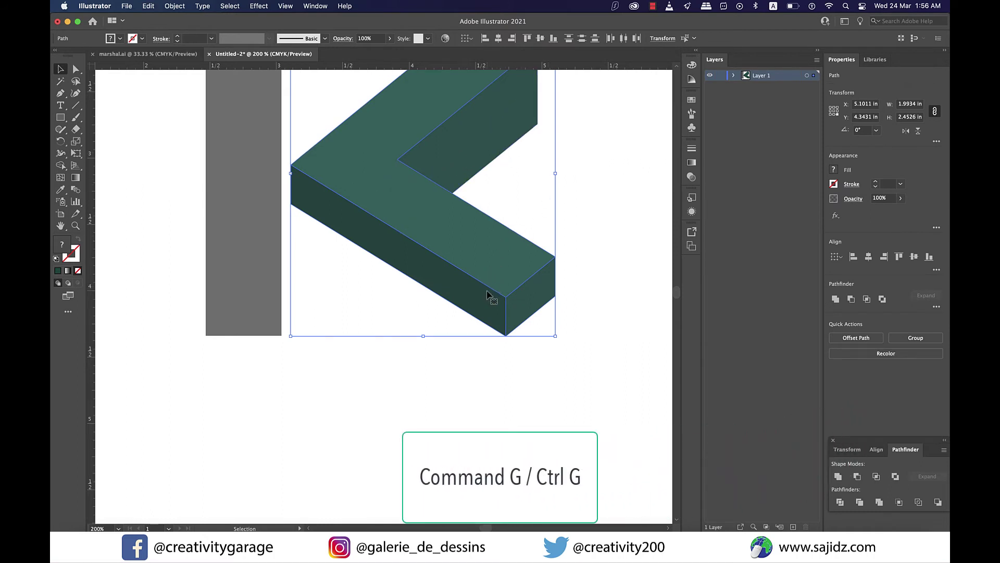
drag(488, 296, 493, 281)
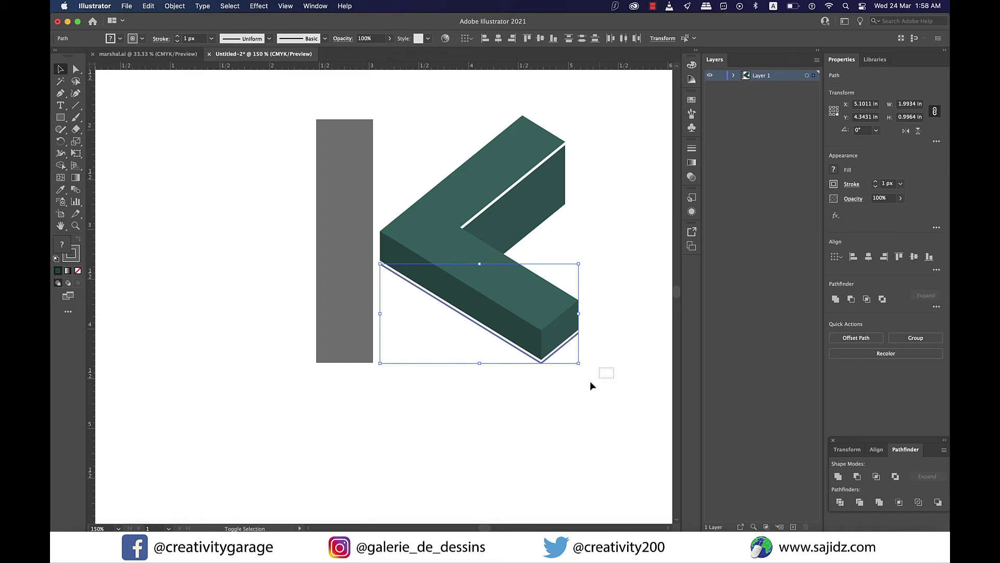
Blend the lower arm's long bottom face into the hidden line beneath it
shift+click(542, 354)
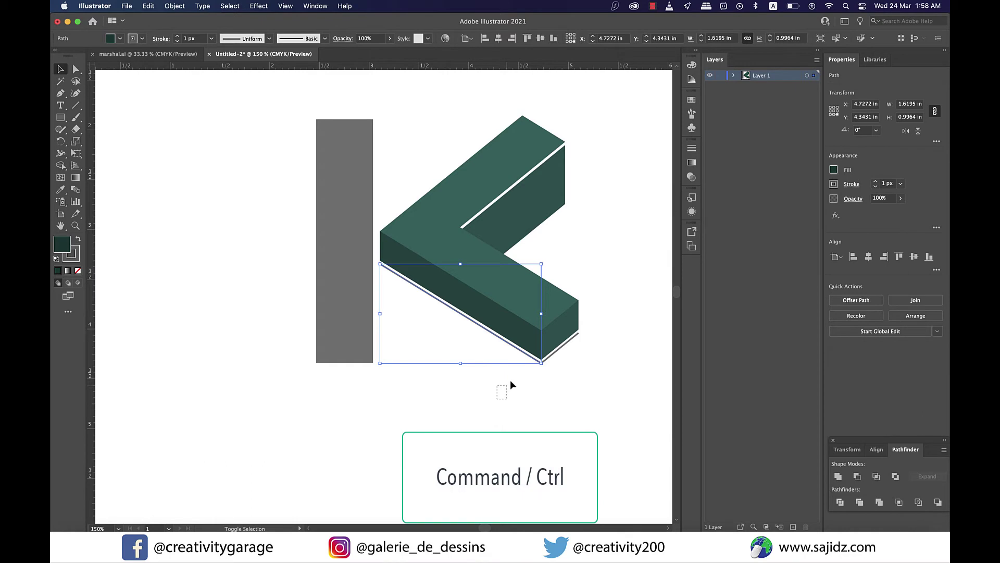
drag(498, 398, 510, 384)
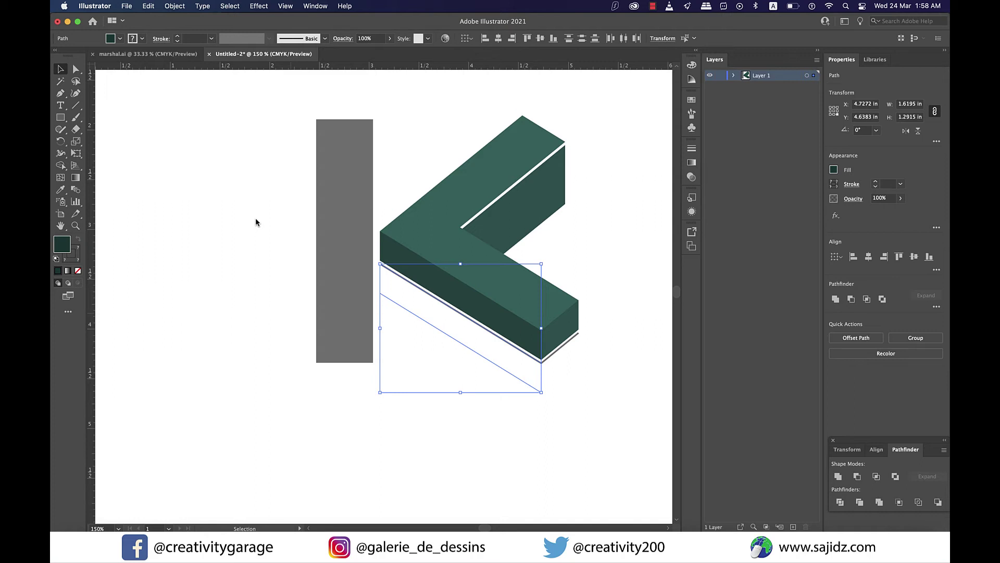
click(174, 6)
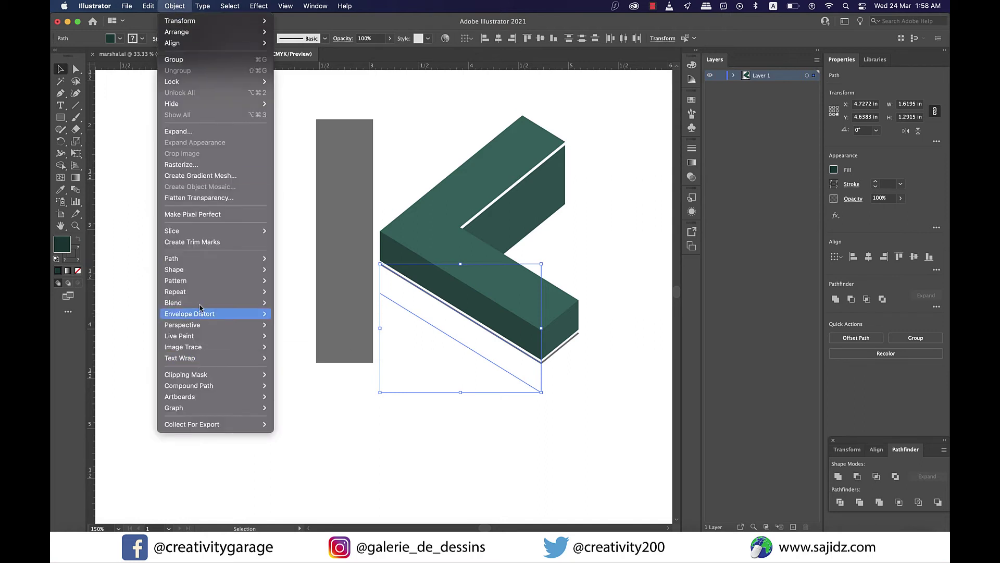
mouse_move(219, 302)
click(324, 305)
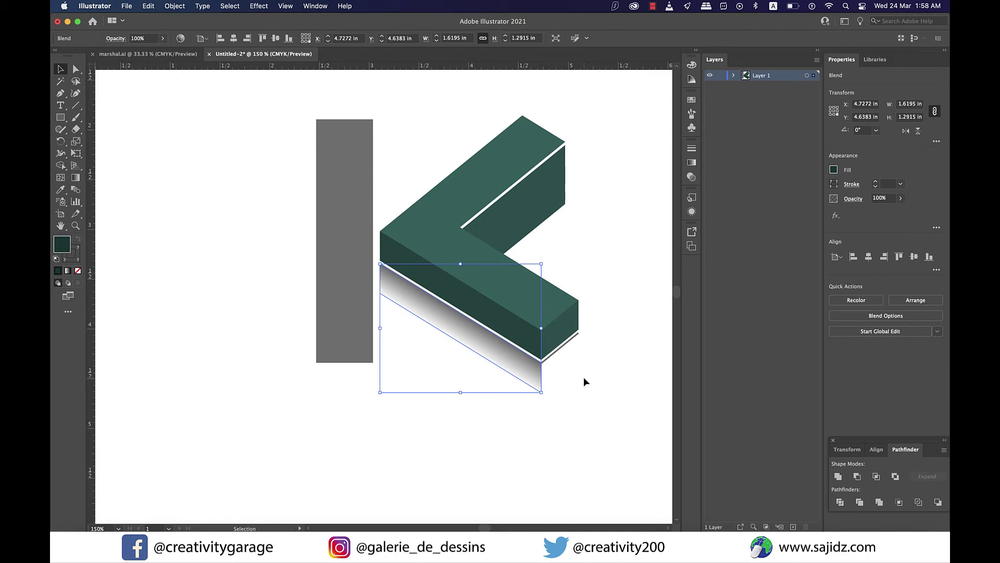
Blend the end face into the line below it, then deselect
click(584, 376)
drag(602, 423, 559, 351)
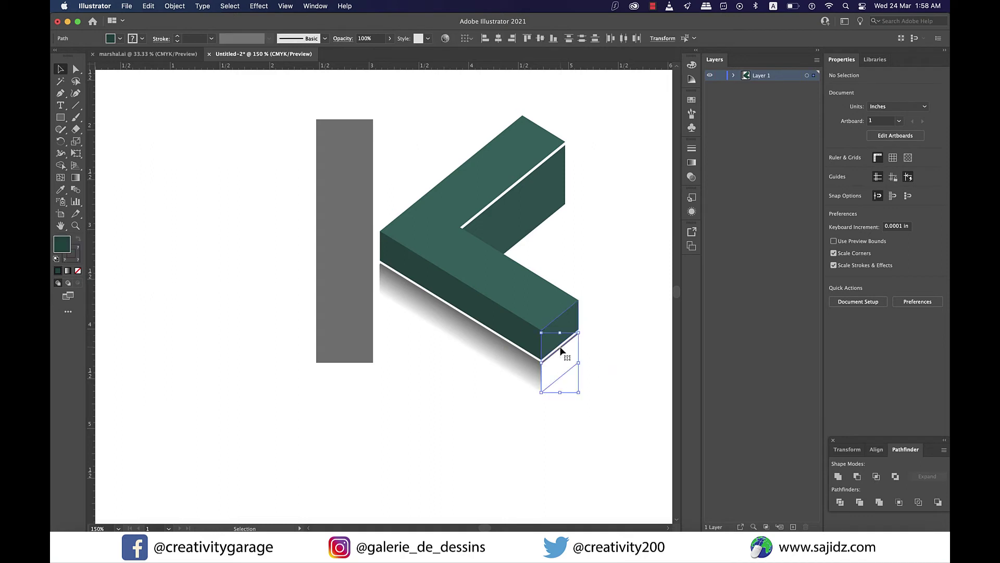
click(177, 7)
mouse_move(195, 303)
click(287, 303)
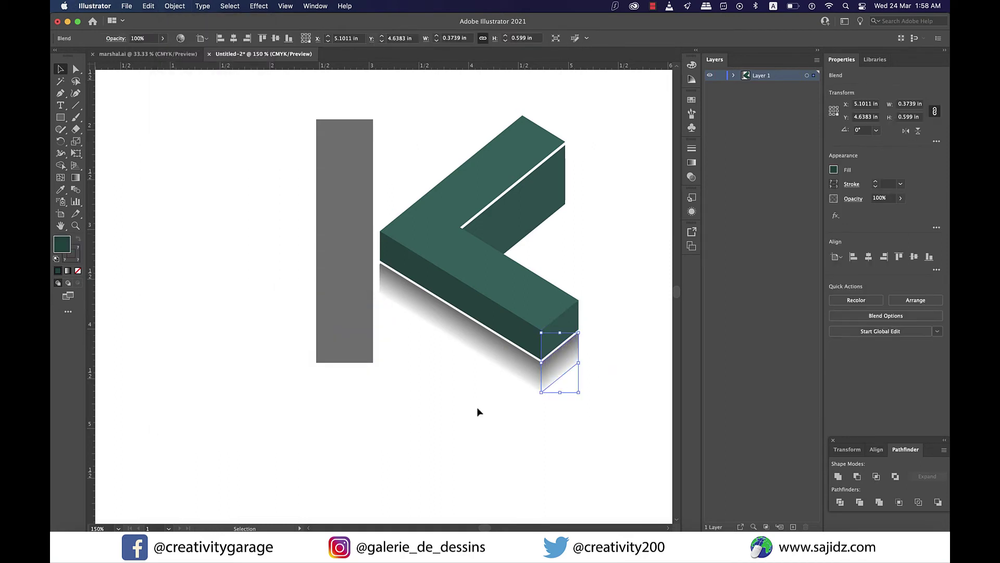
click(487, 461)
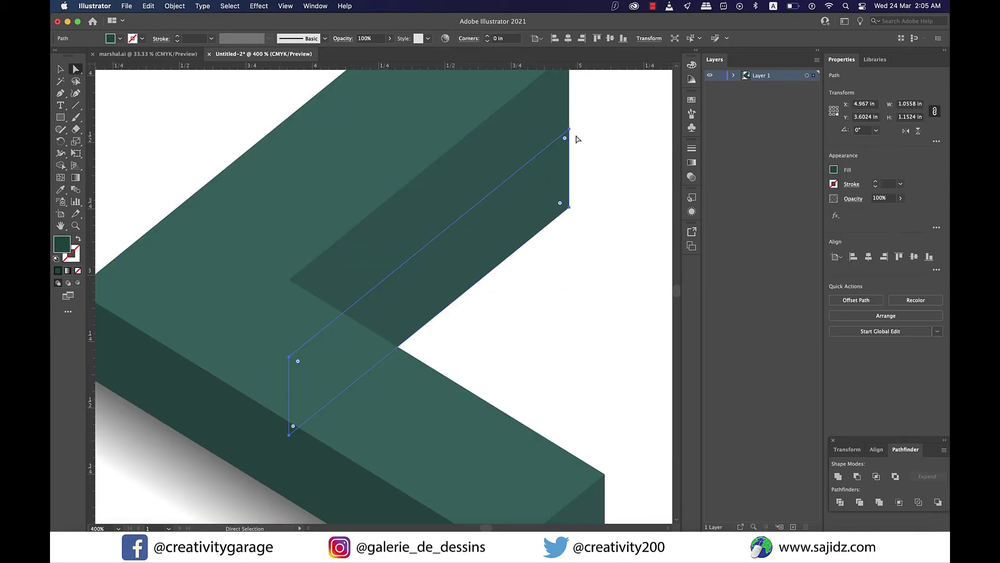
Delete the inner face's top corner and the sliver's lower-left anchor, leaving a straight diagonal line
click(569, 130)
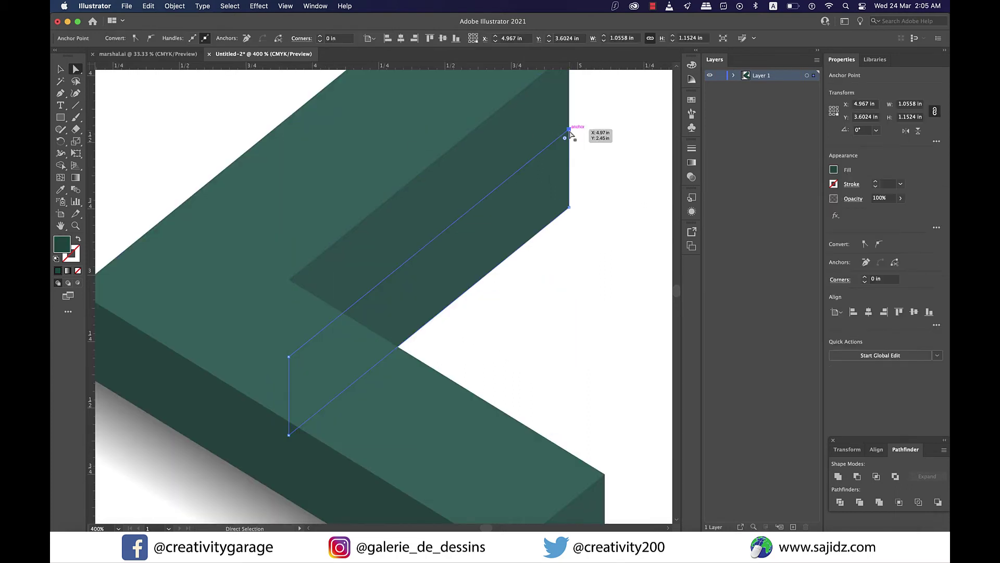
key(Delete)
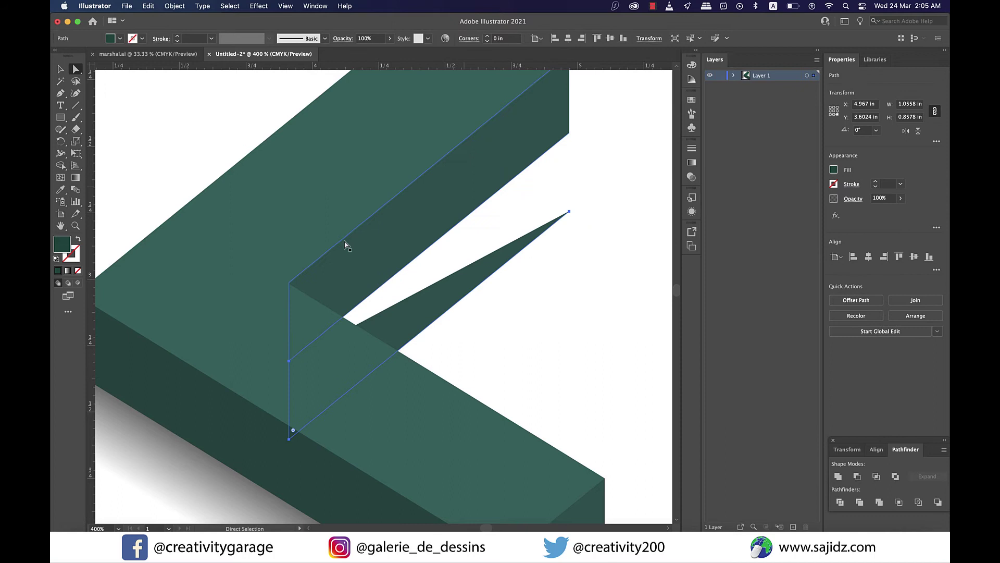
click(289, 361)
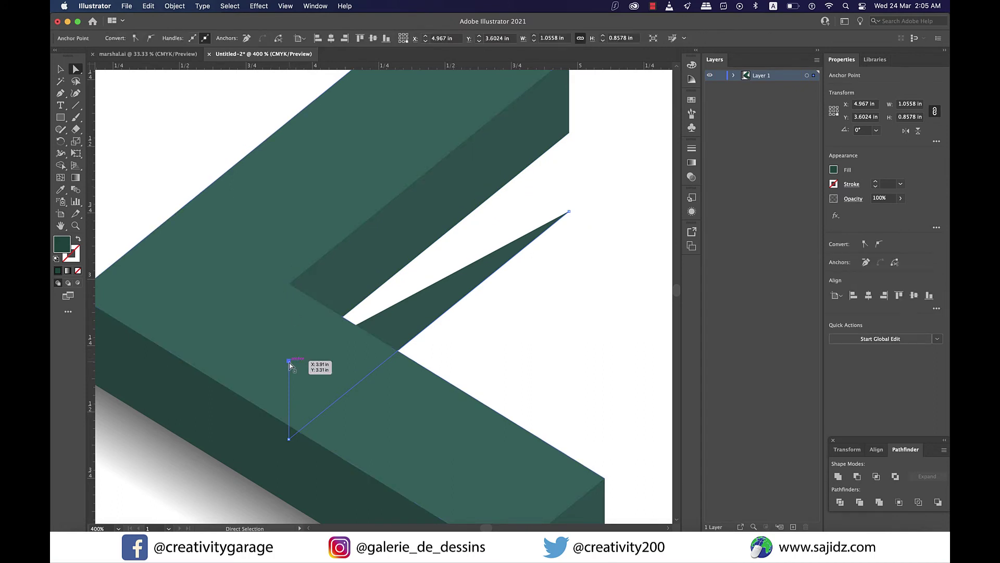
key(Delete)
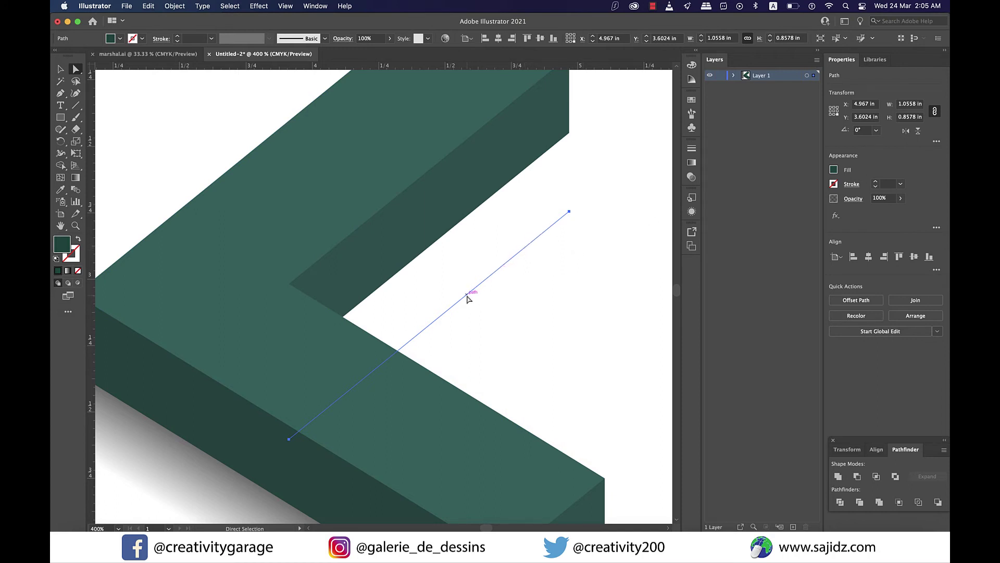
Copy the diagonal line upward and give the lines grey and white strokes
drag(467, 295, 454, 231)
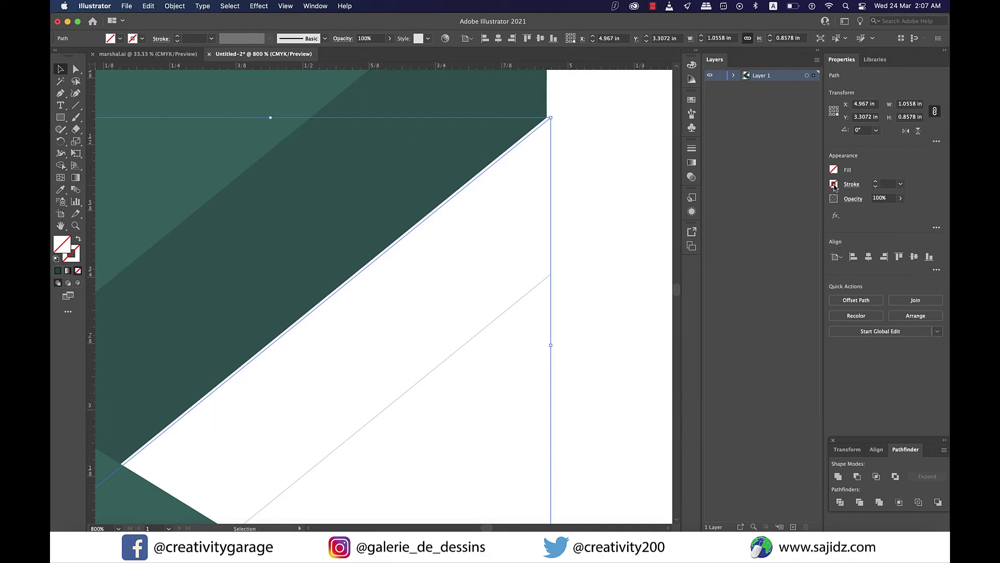
click(833, 169)
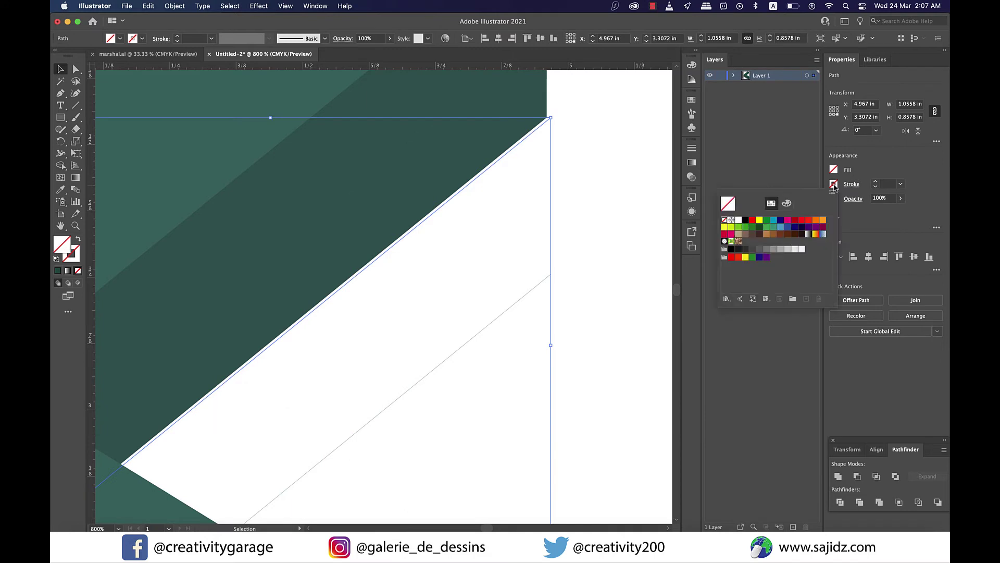
click(759, 249)
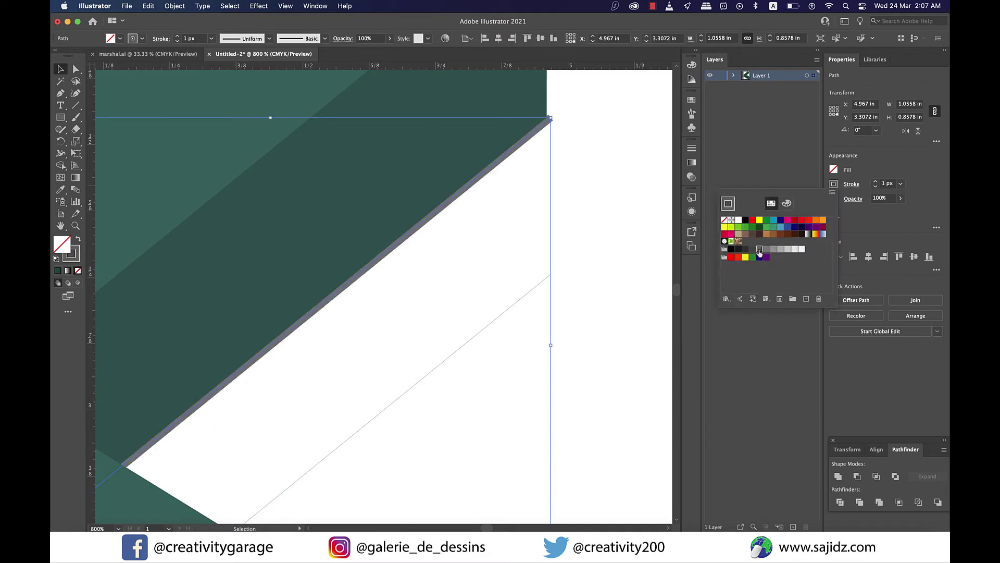
key(super+z)
key(super+z)
key(super+z)
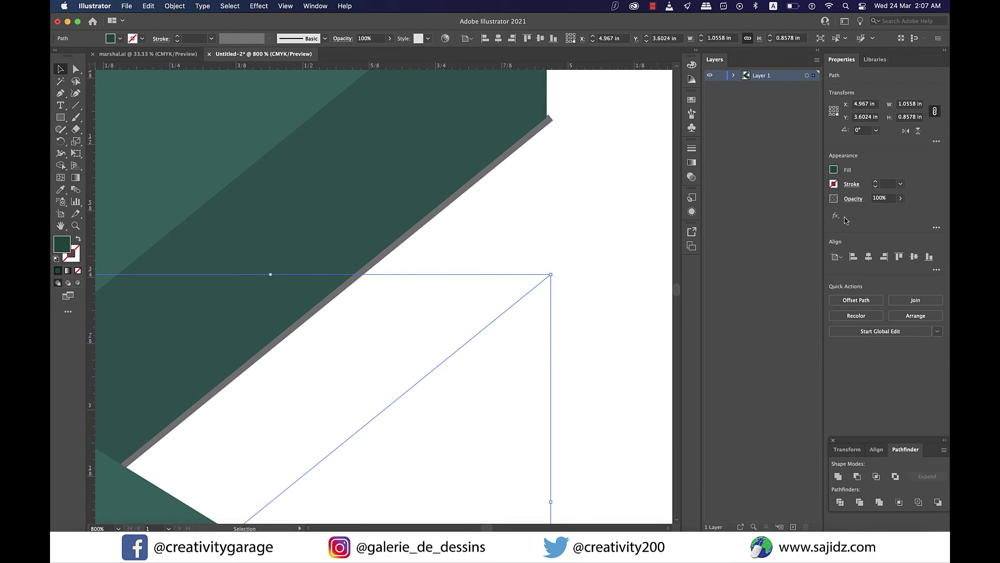
click(738, 220)
click(548, 236)
Select both the white- and grey-stroked lines and go to Object > Blend
click(545, 311)
drag(608, 350, 518, 255)
shift+click(509, 155)
key(super+minus)
key(super+minus)
key(super+minus)
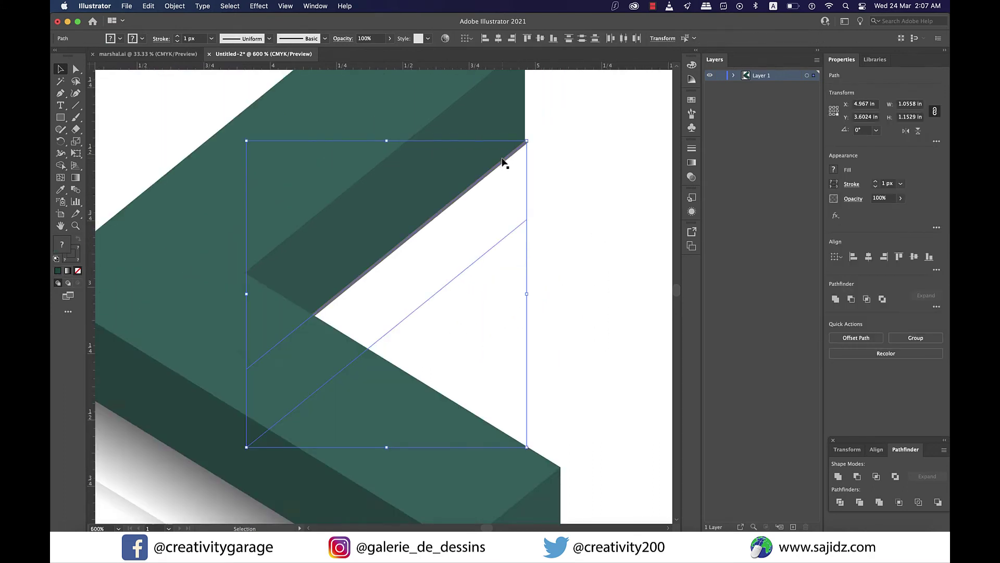
click(167, 9)
mouse_move(219, 303)
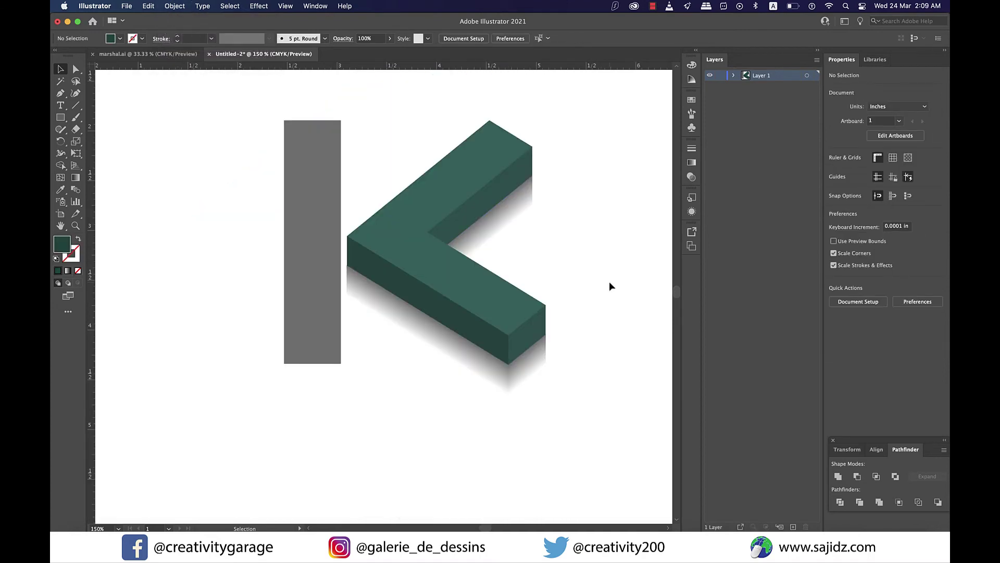
Draw a 3.1885 × 0.0303 in ellipse below the K and fill it with a grey swatch
scroll(610, 286, down, 2)
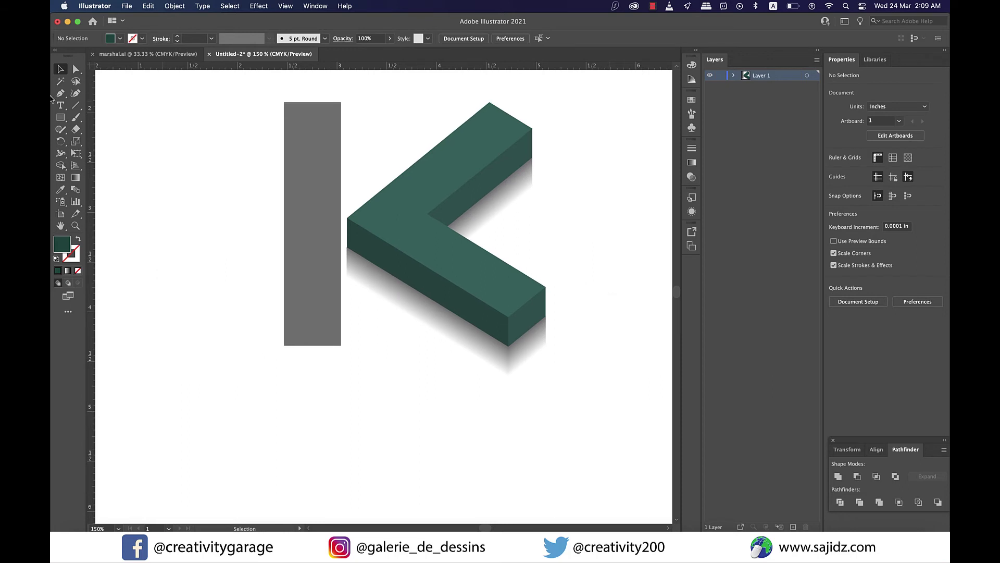
drag(60, 117, 99, 138)
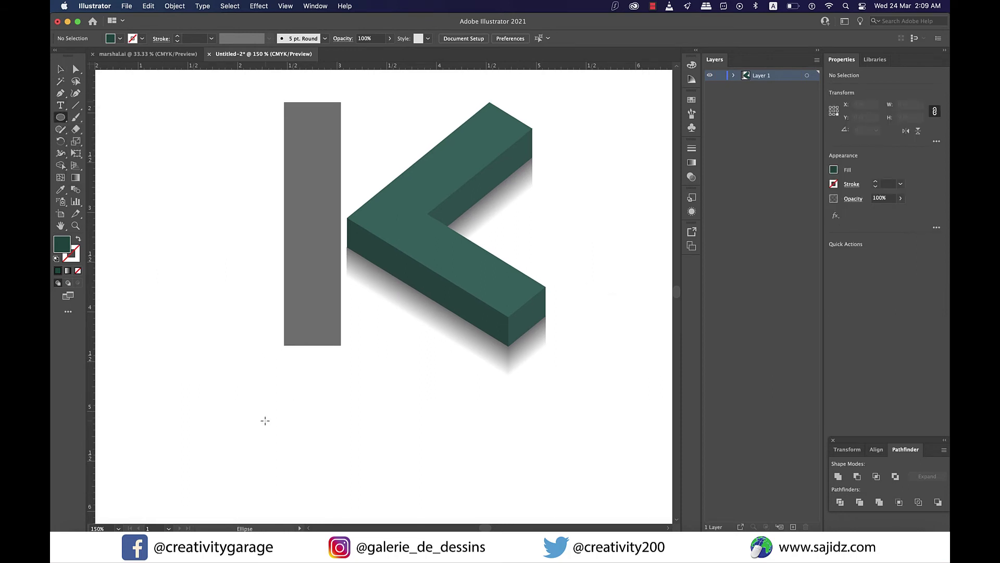
drag(264, 417, 584, 420)
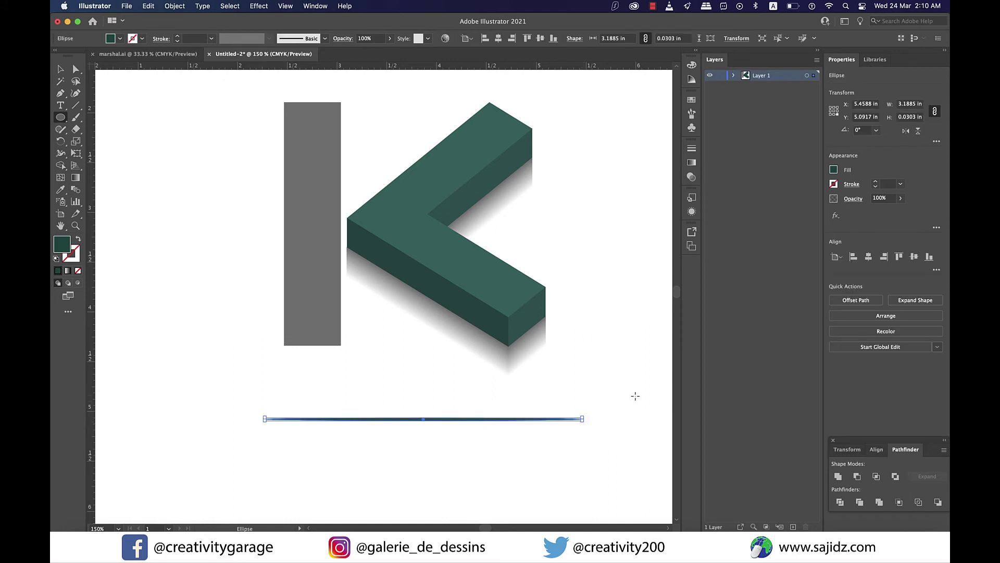
click(834, 169)
click(771, 189)
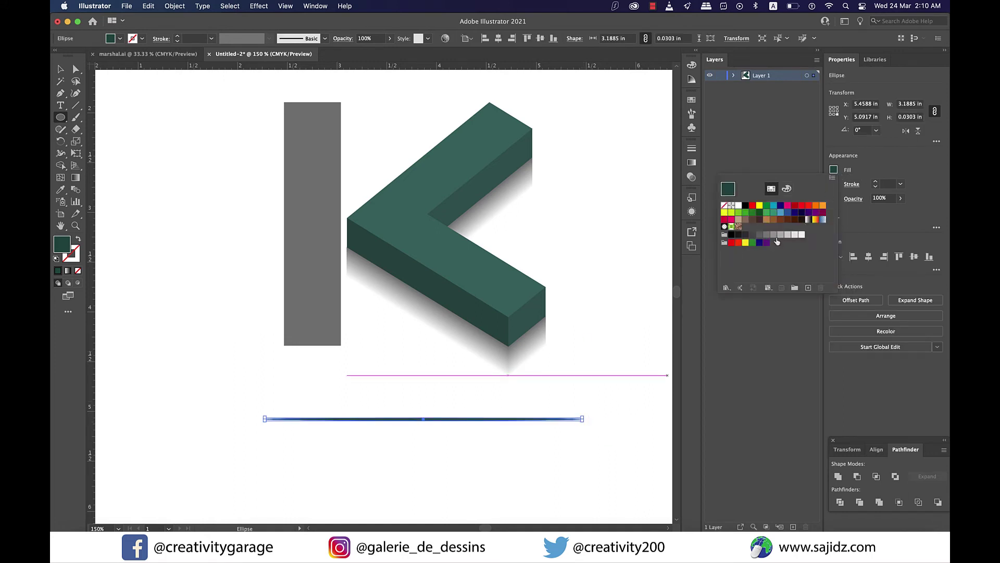
click(773, 234)
key(Escape)
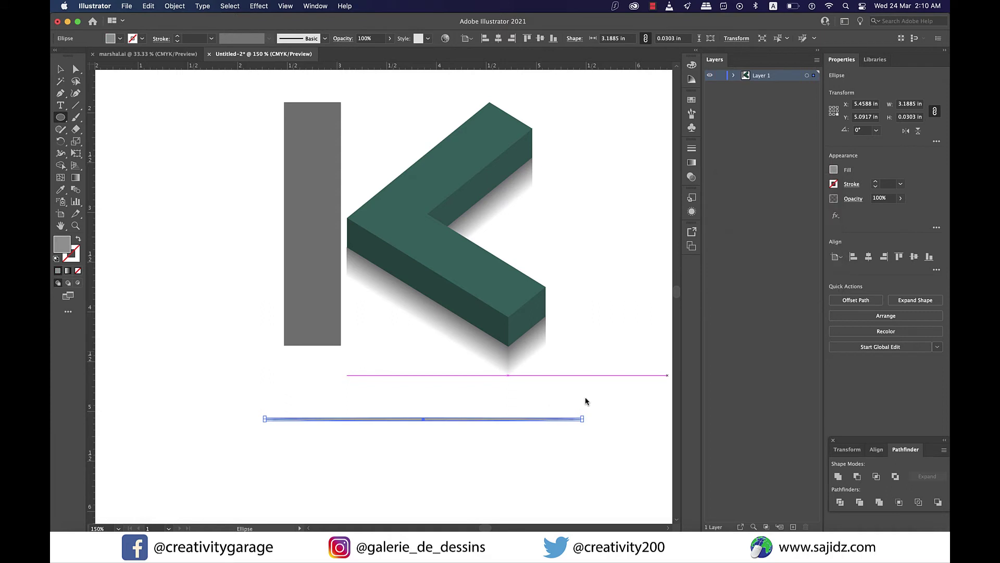
click(61, 69)
click(476, 441)
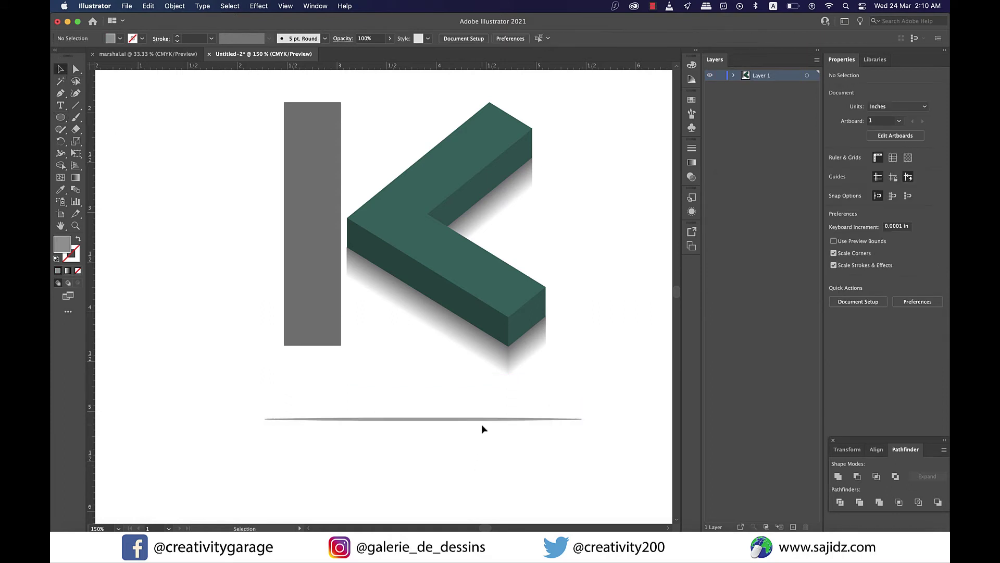
click(482, 418)
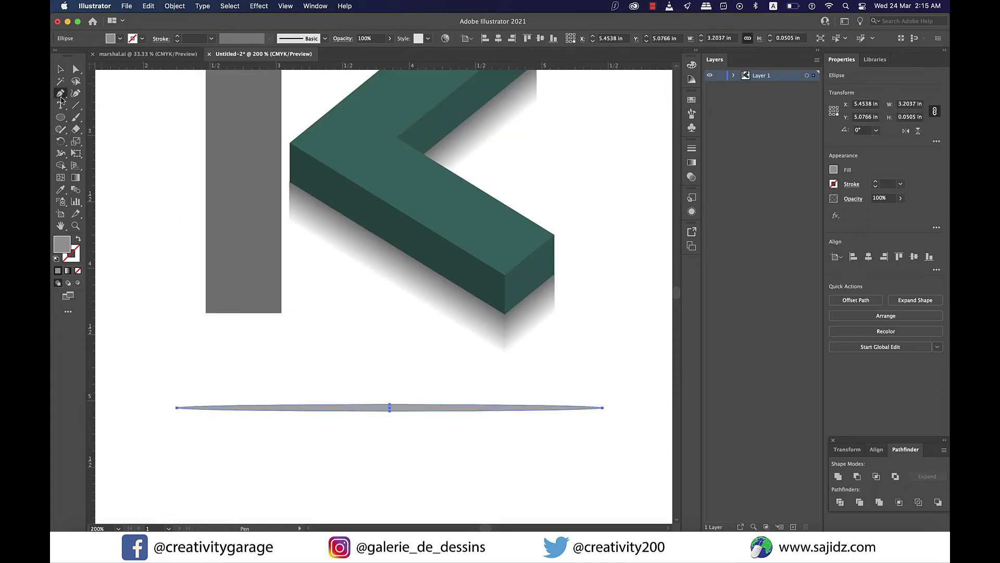
Convert the ellipse's left and right anchors into sharp points with the Anchor Point tool
click(61, 93)
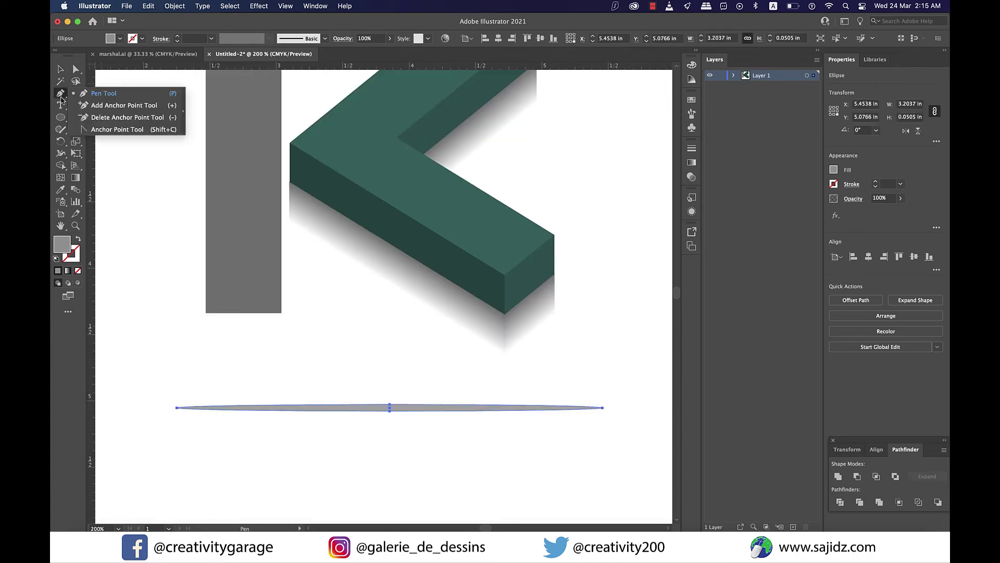
click(117, 130)
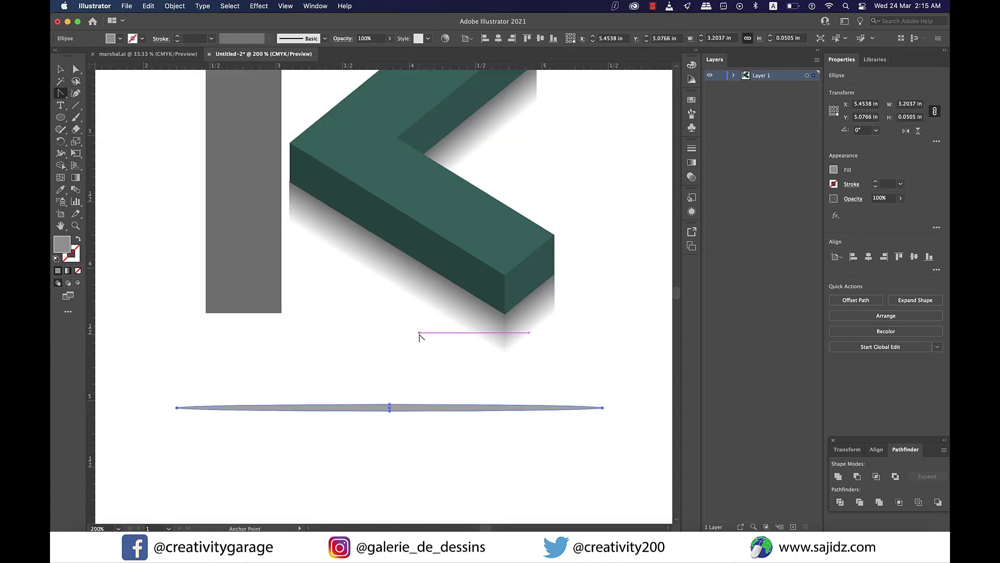
click(603, 408)
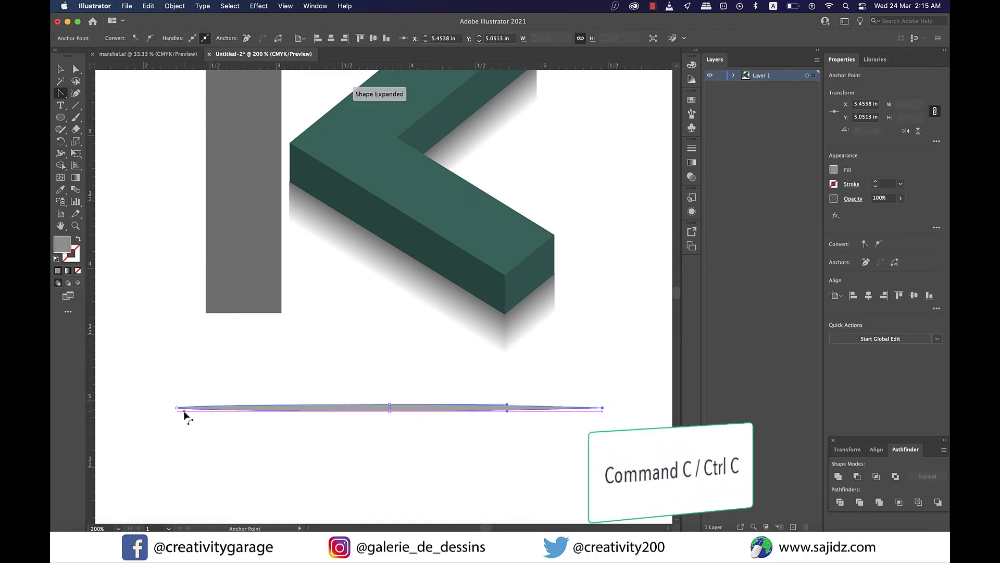
click(177, 407)
Paste a copy of the sliver in front and begin narrowing it
click(60, 70)
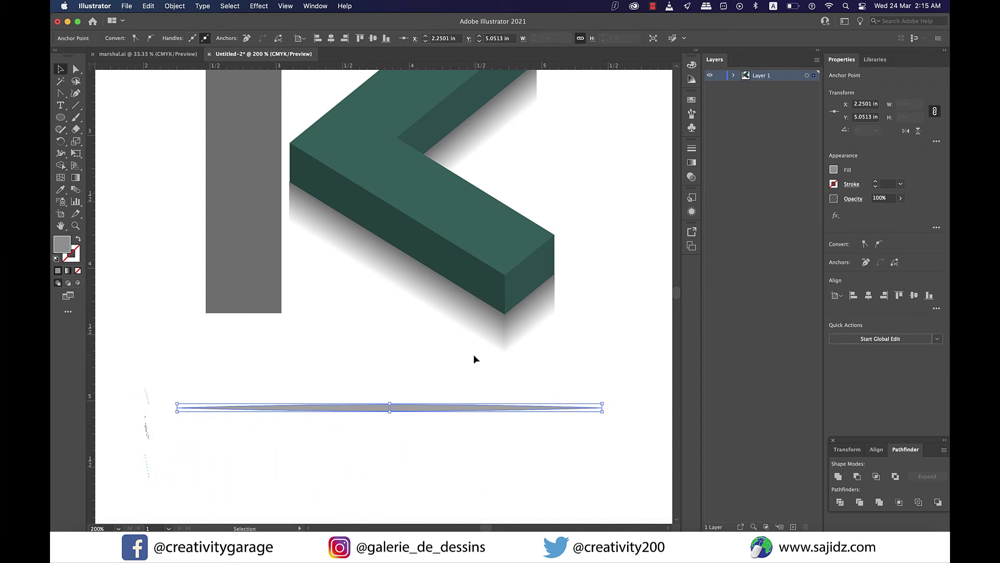
key(super+f)
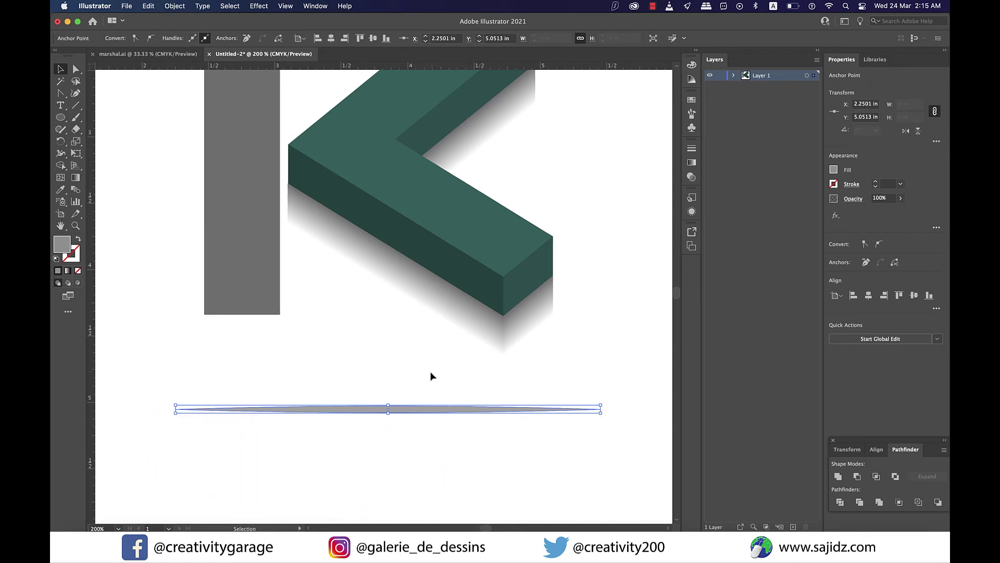
drag(601, 414, 509, 415)
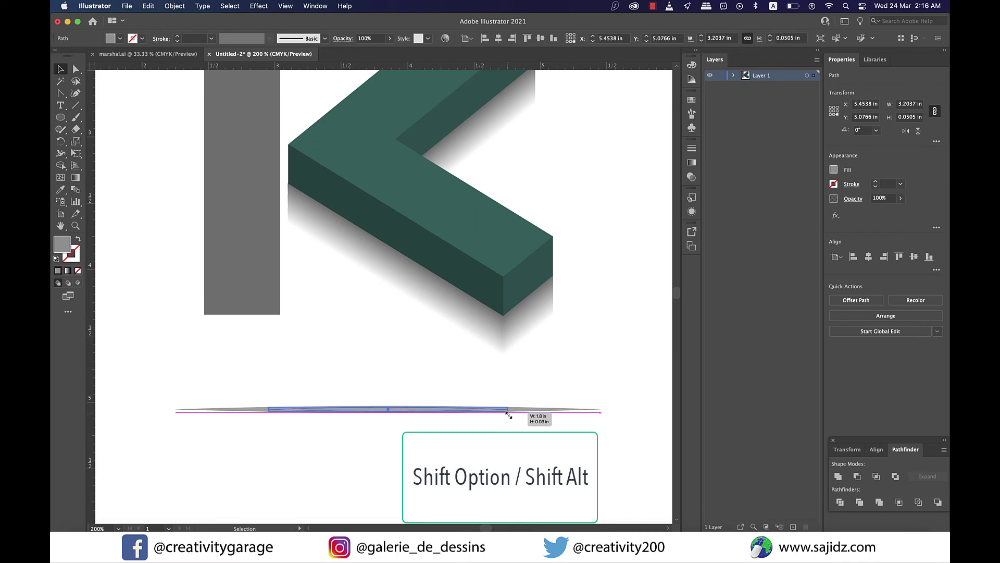
Scale the front sliver to 1.8 in wide around its centre and set the back sliver to 0% opacity
drag(509, 415, 508, 414)
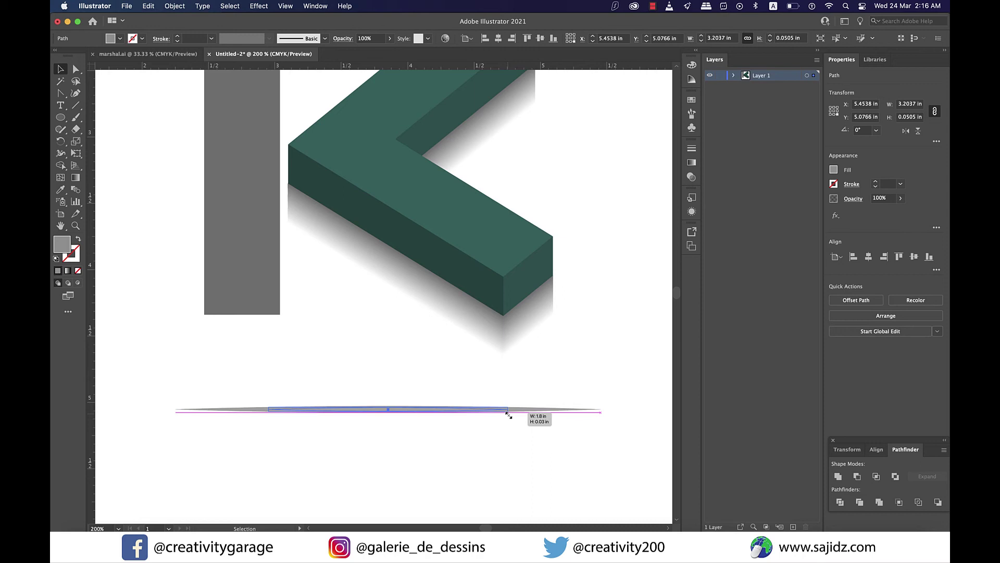
key(super+equal)
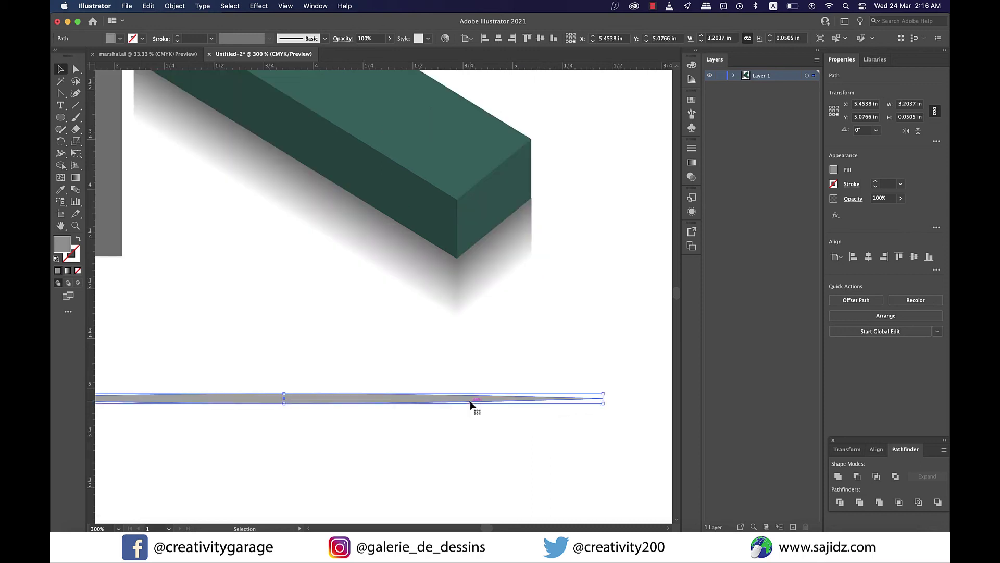
click(900, 198)
drag(905, 216, 856, 215)
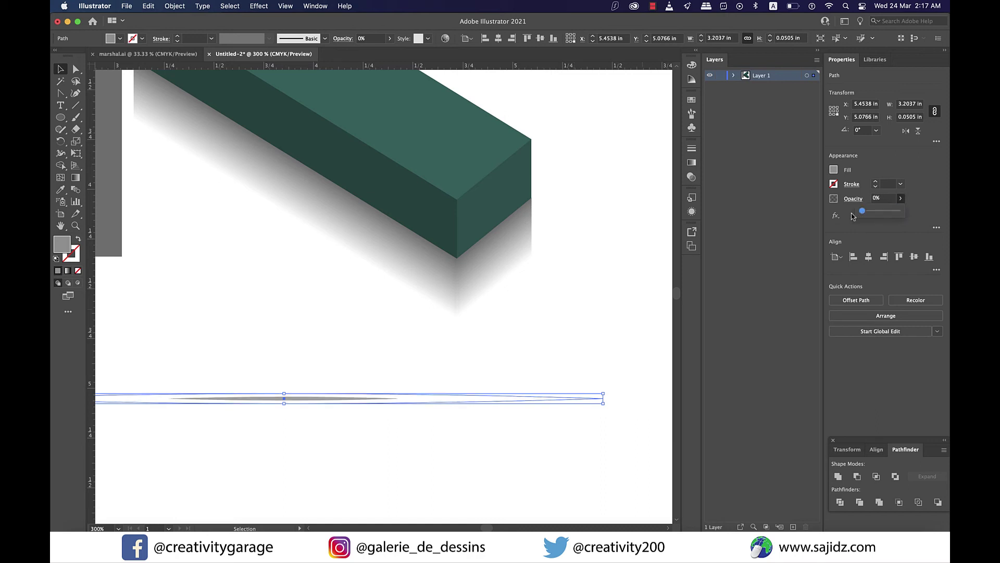
click(546, 357)
Select both grey slivers and make a blend between them
click(467, 405)
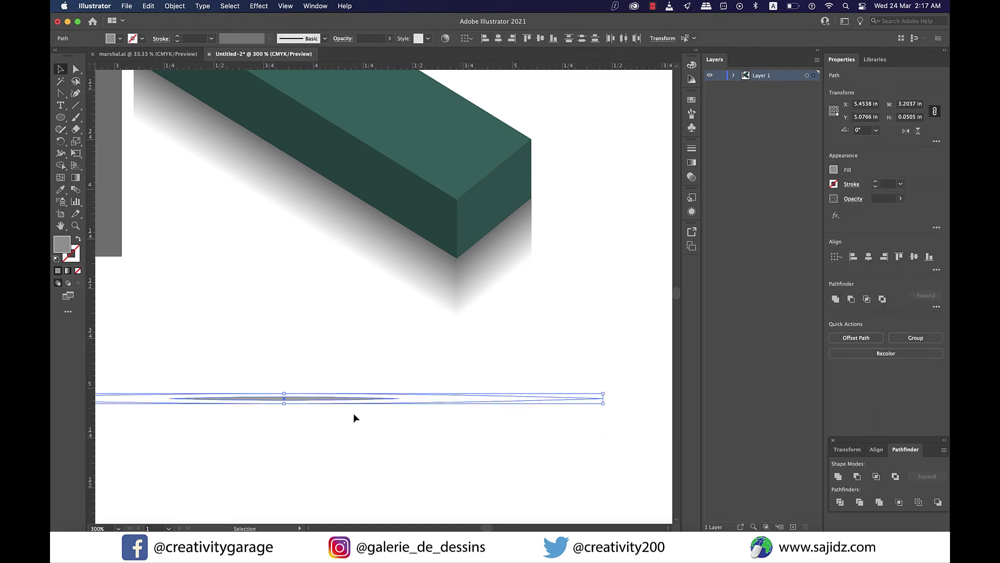
drag(335, 339, 326, 412)
shift+click(285, 229)
click(175, 6)
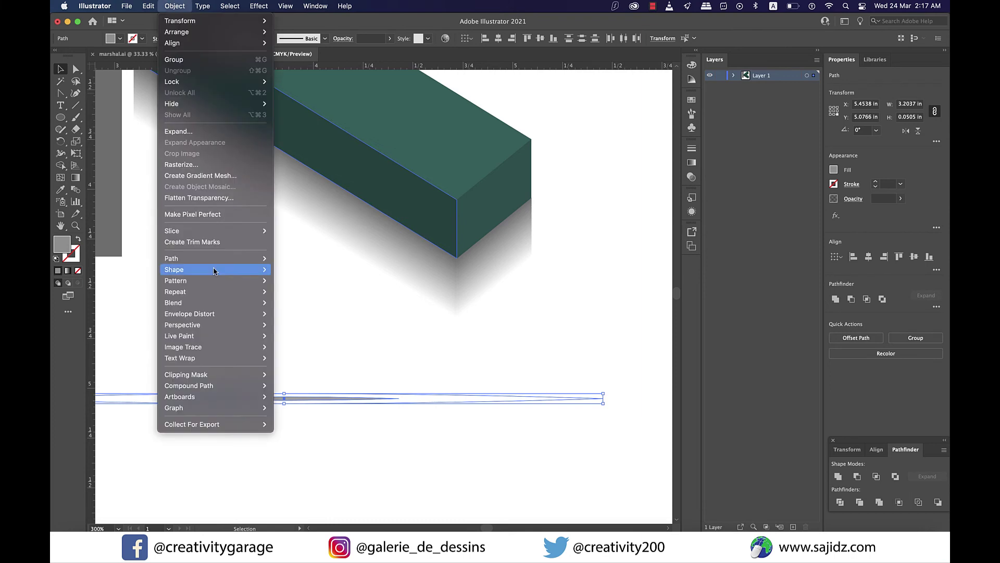
mouse_move(203, 305)
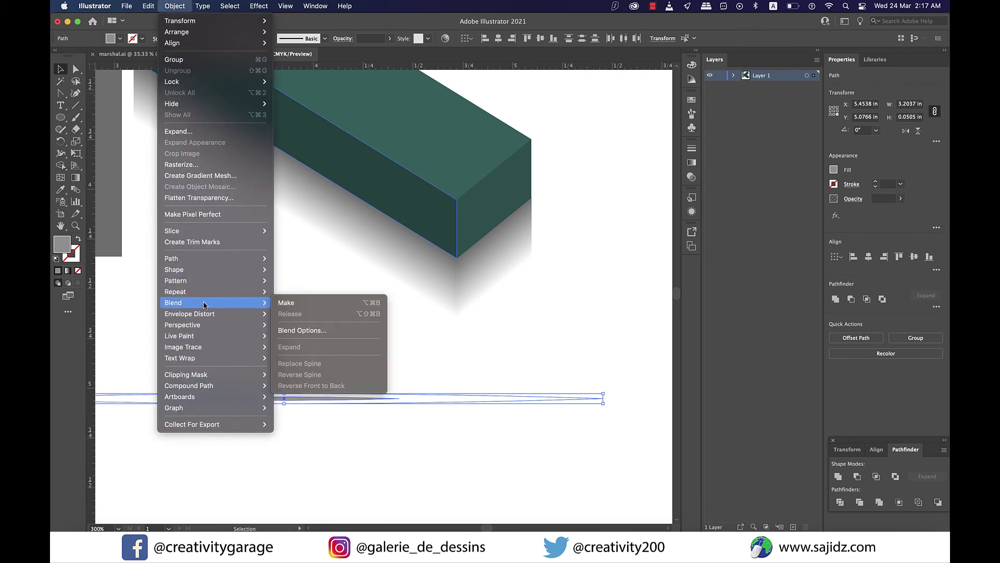
click(296, 303)
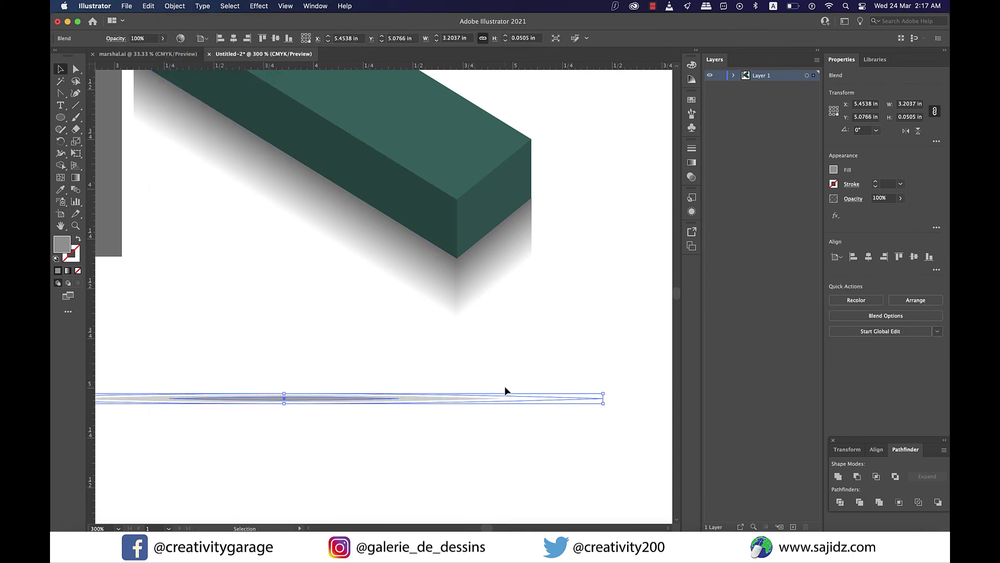
Set the blend's spacing to Specified Steps with 100 steps
click(175, 5)
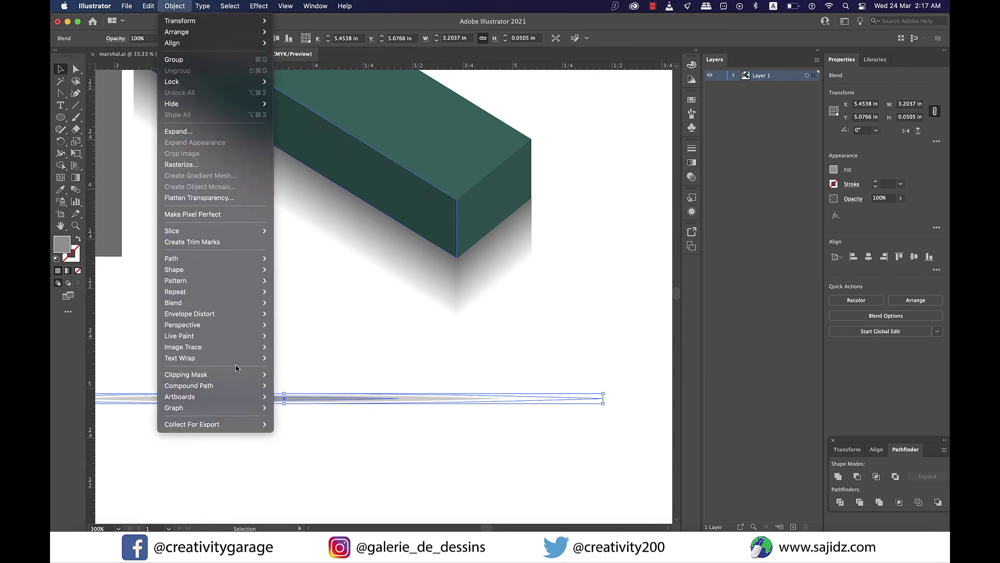
mouse_move(217, 302)
click(307, 332)
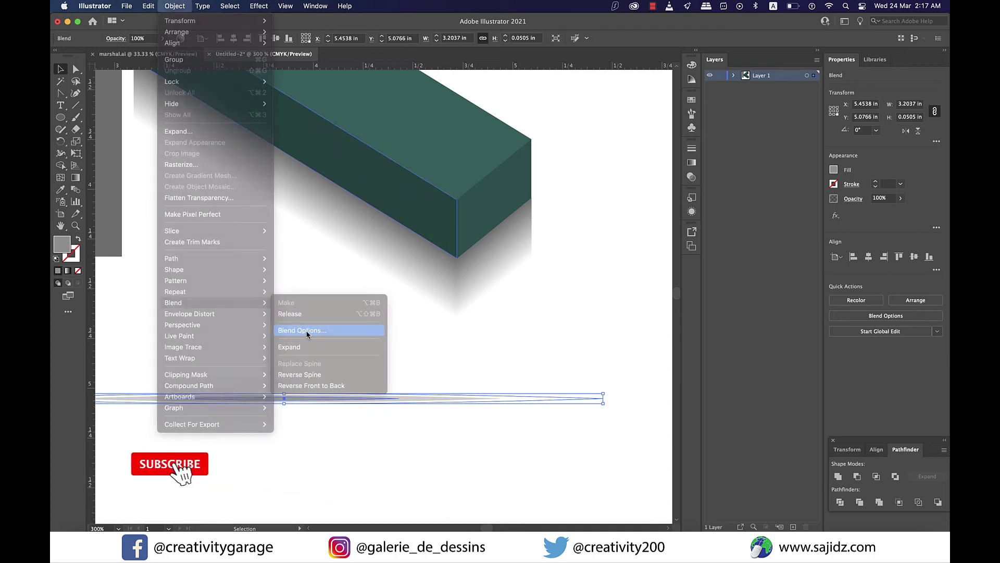
click(729, 354)
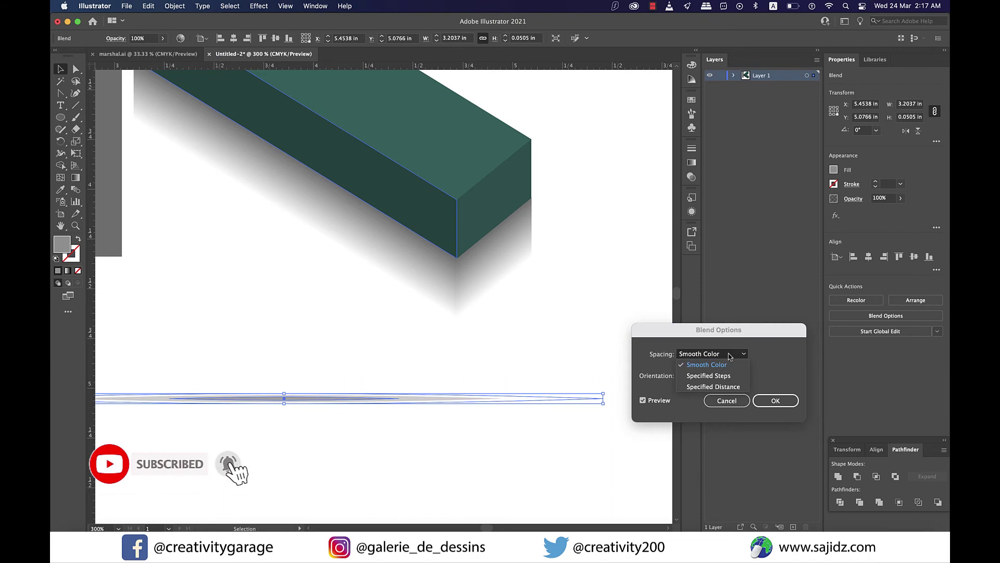
click(709, 376)
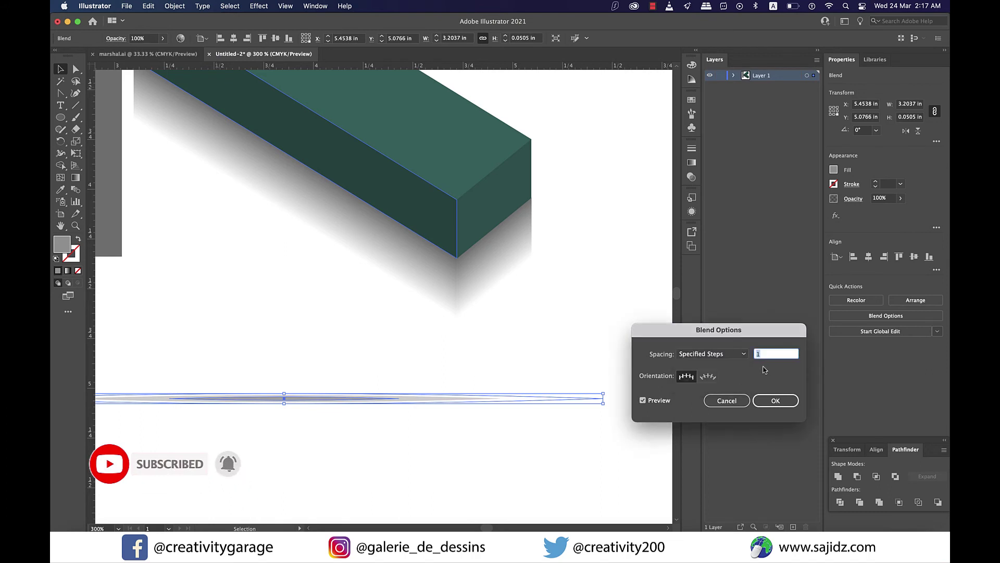
text(100)
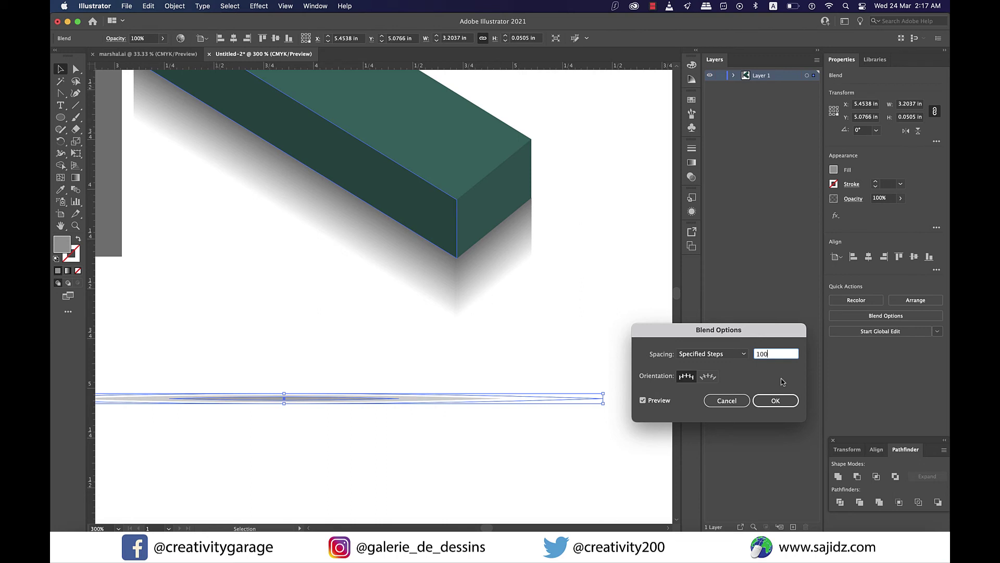
click(776, 400)
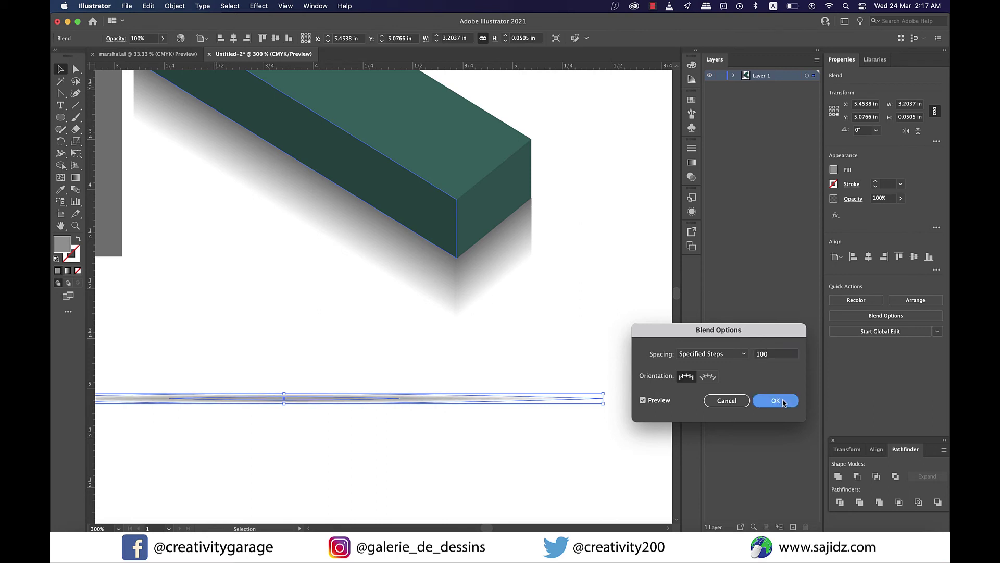
click(640, 440)
scroll(444, 431, up, 3)
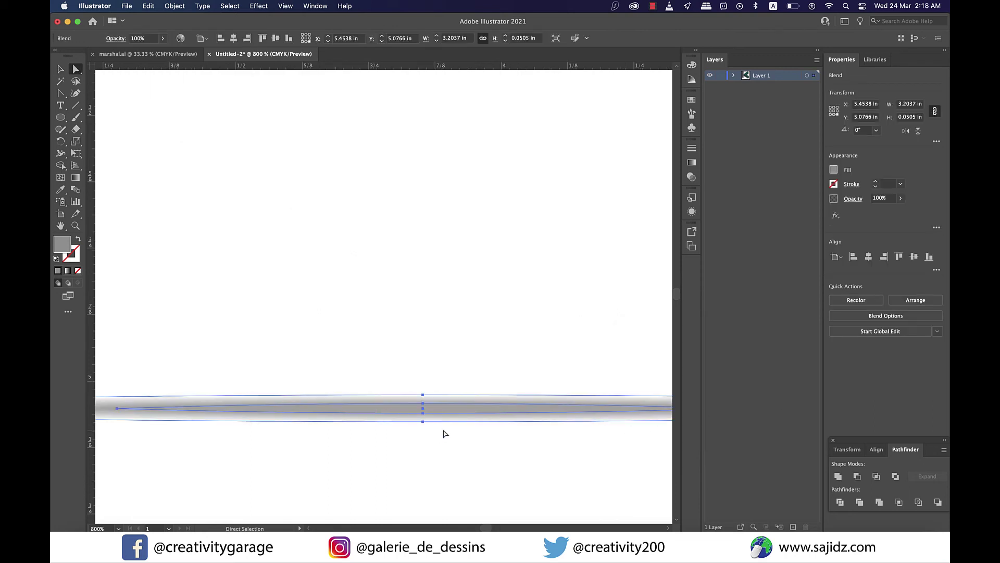
Fill the shadow blend's middle path with black (000000), then reselect the whole blend
key(a)
click(422, 412)
scroll(421, 414, down, 2)
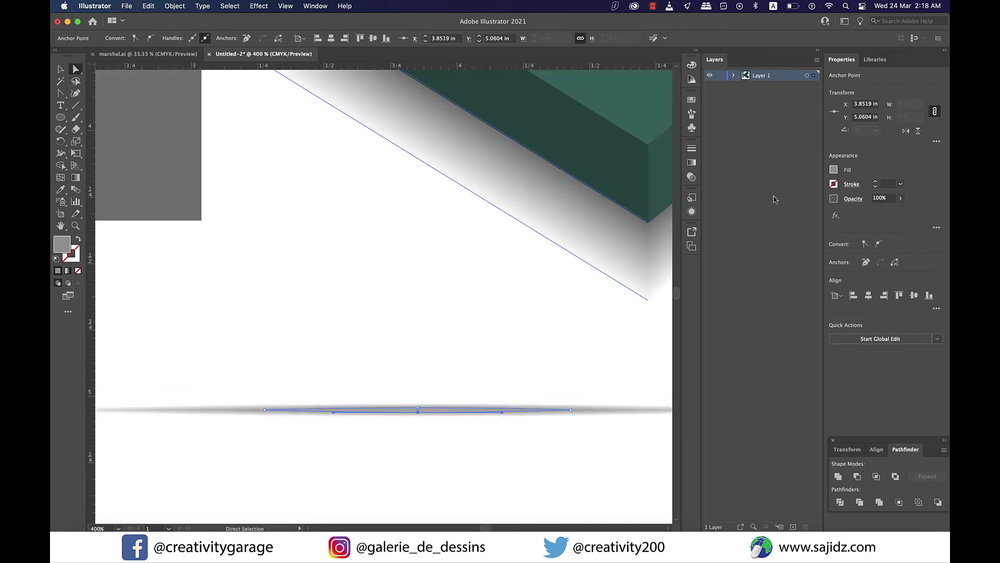
click(688, 80)
click(692, 65)
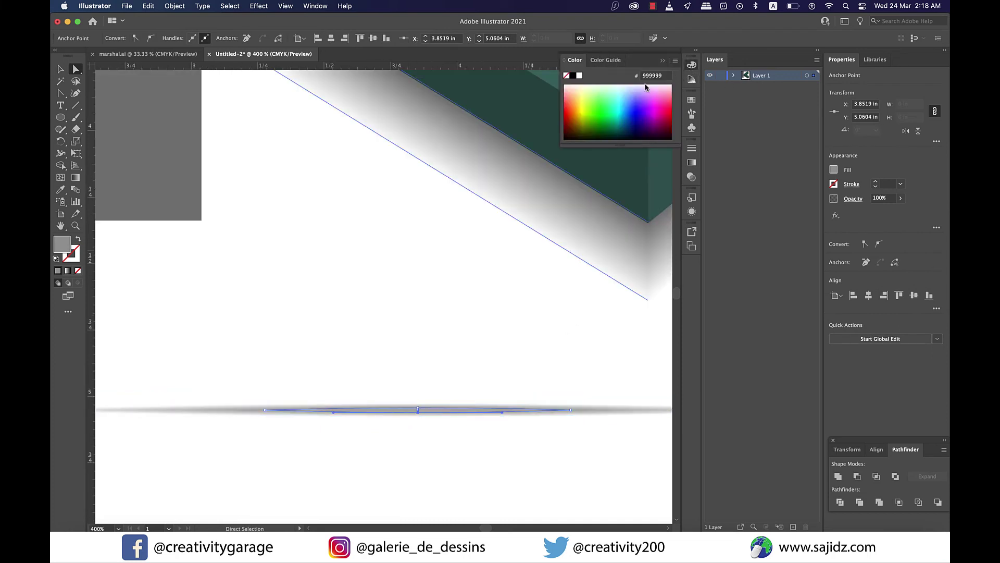
click(572, 76)
click(60, 69)
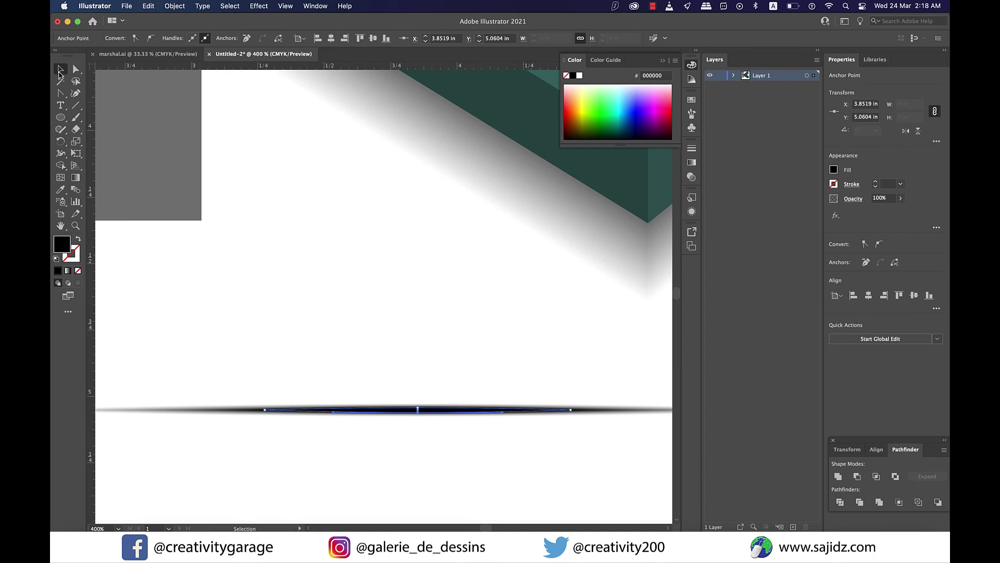
Start a new Art Brush from the shadow line
scroll(411, 471, down, 2)
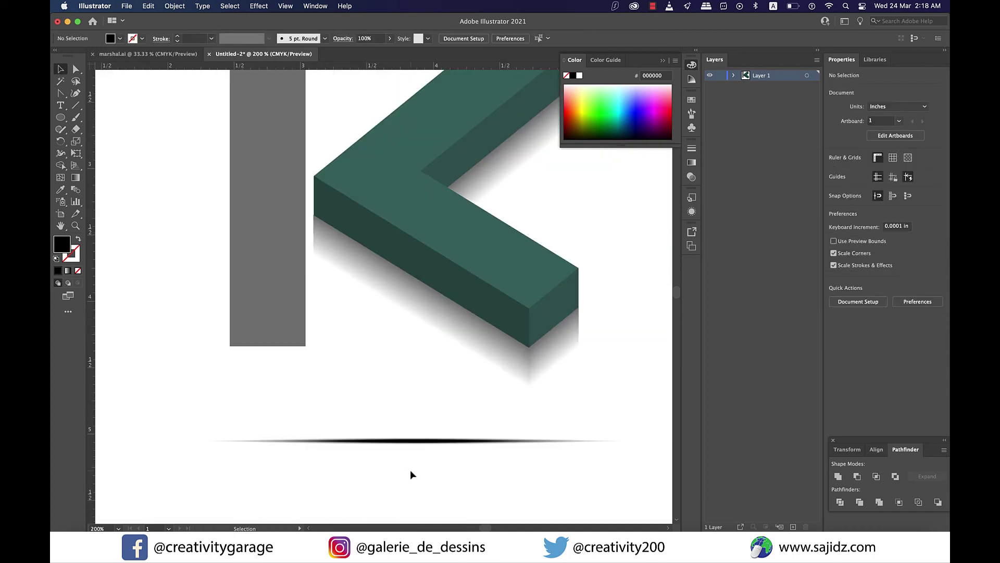
click(691, 114)
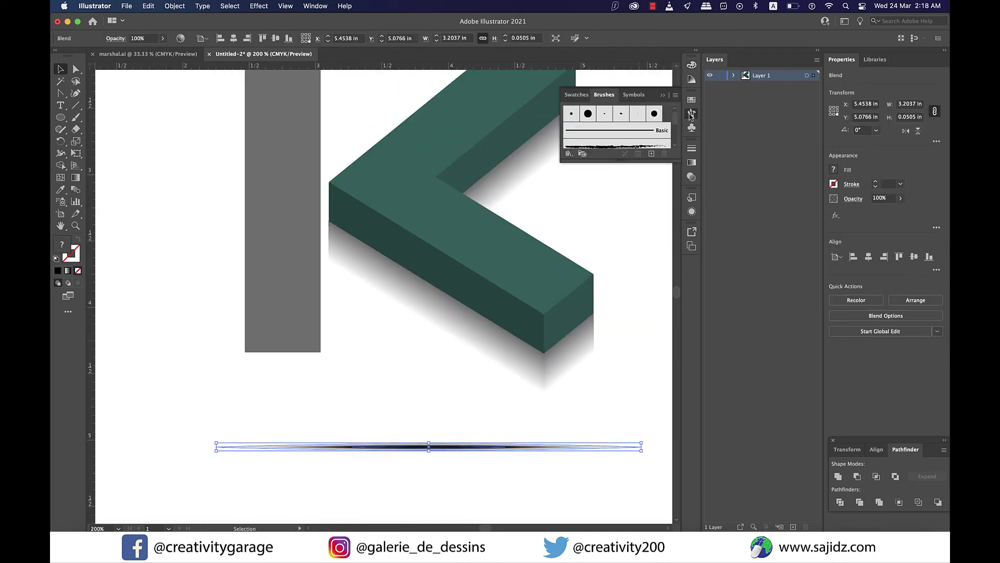
click(651, 155)
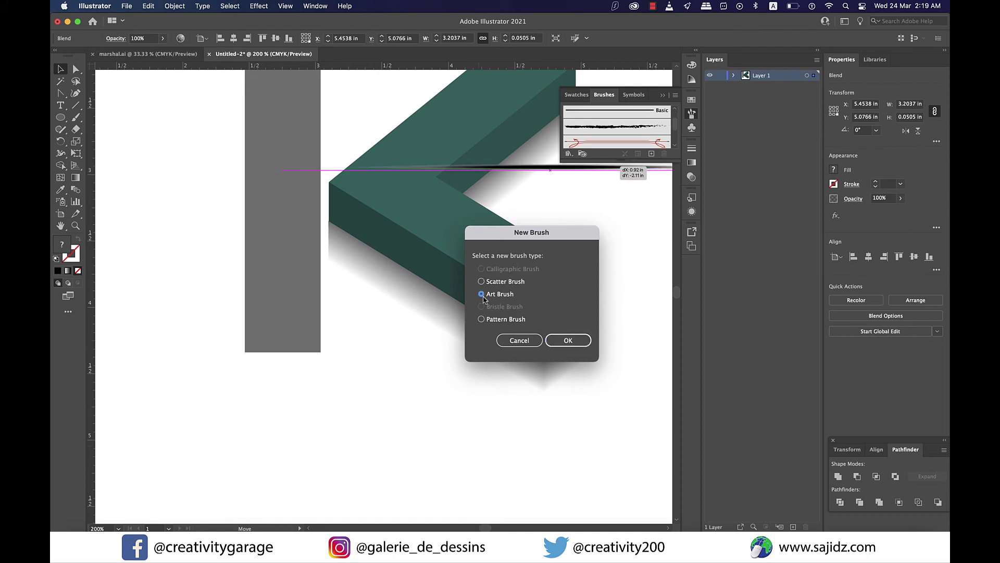
Create an Art Brush named 'gloss' from the shadow line with Tints colorization
click(568, 341)
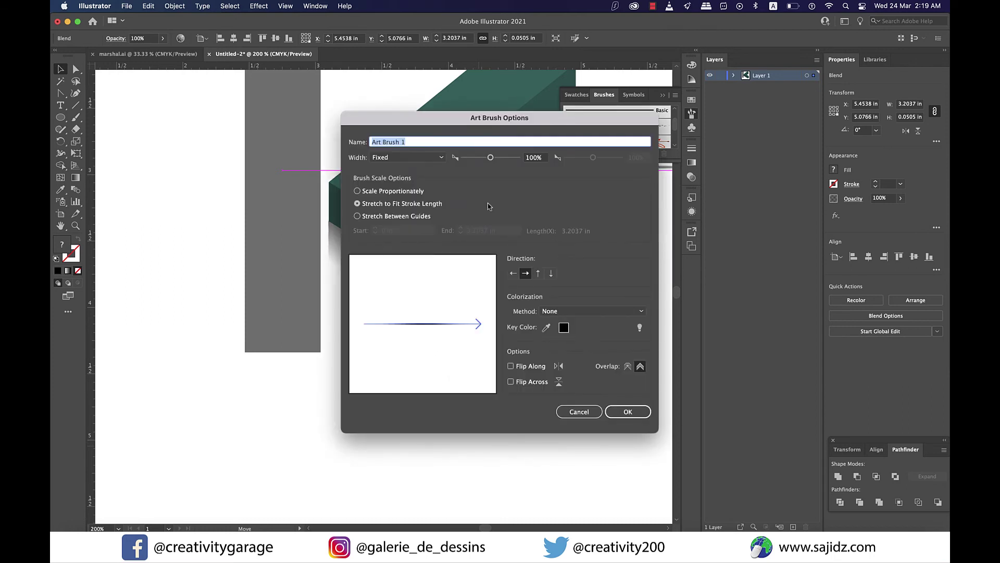
text(gloss)
click(582, 311)
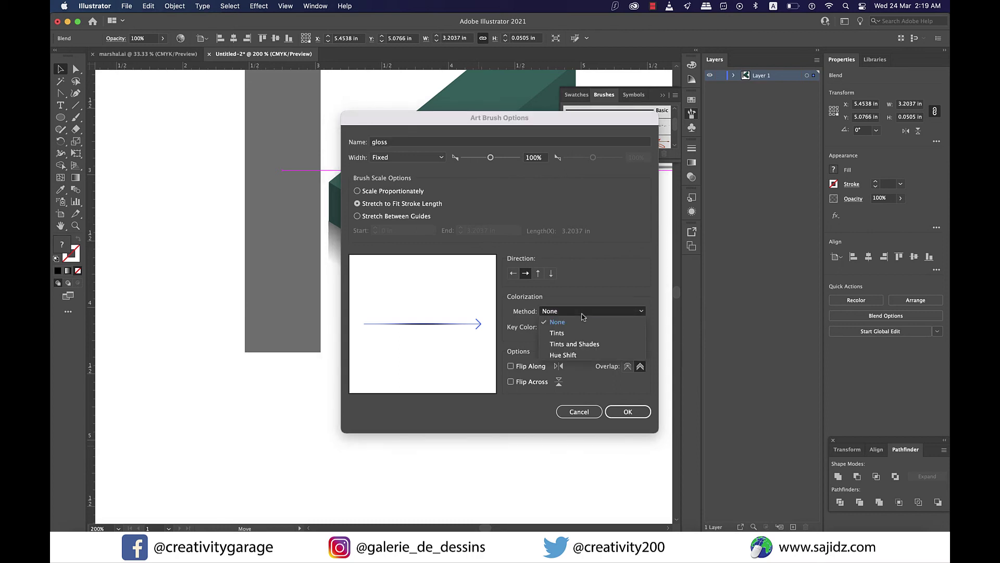
click(567, 334)
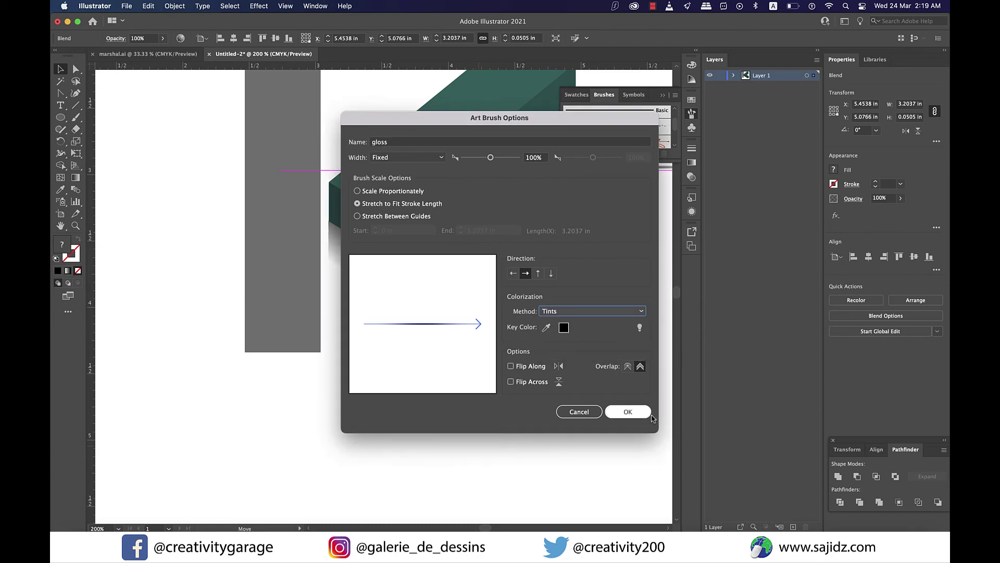
click(630, 411)
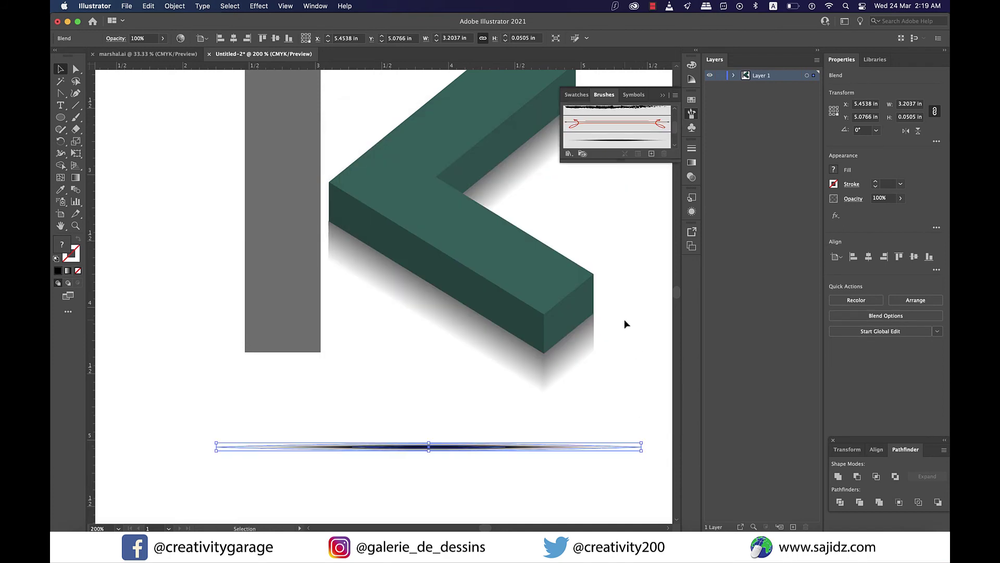
Draw a three-point path along the chevron's upper-left corner edge with the Pen tool
key(p)
scroll(469, 261, up, 2)
click(379, 191)
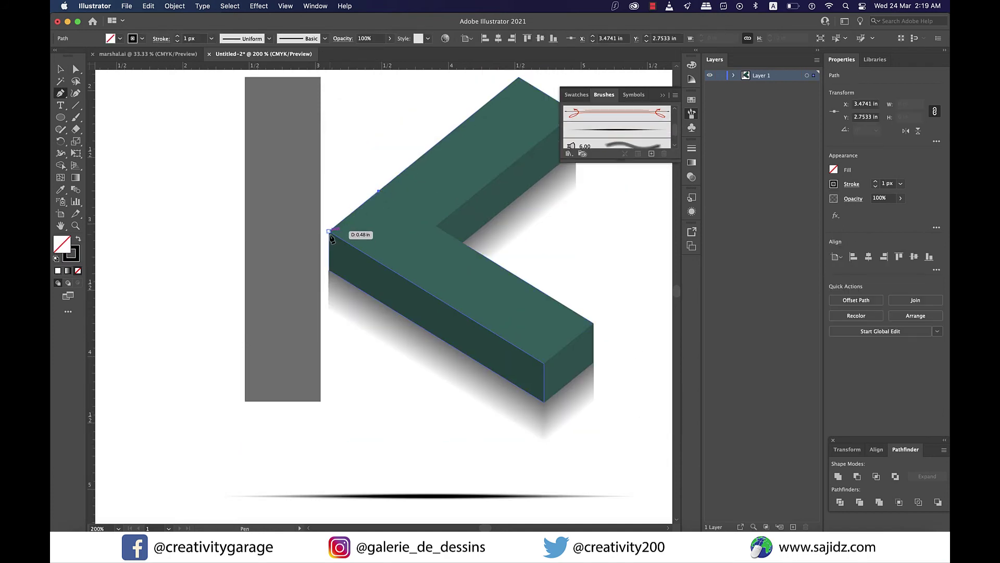
click(329, 232)
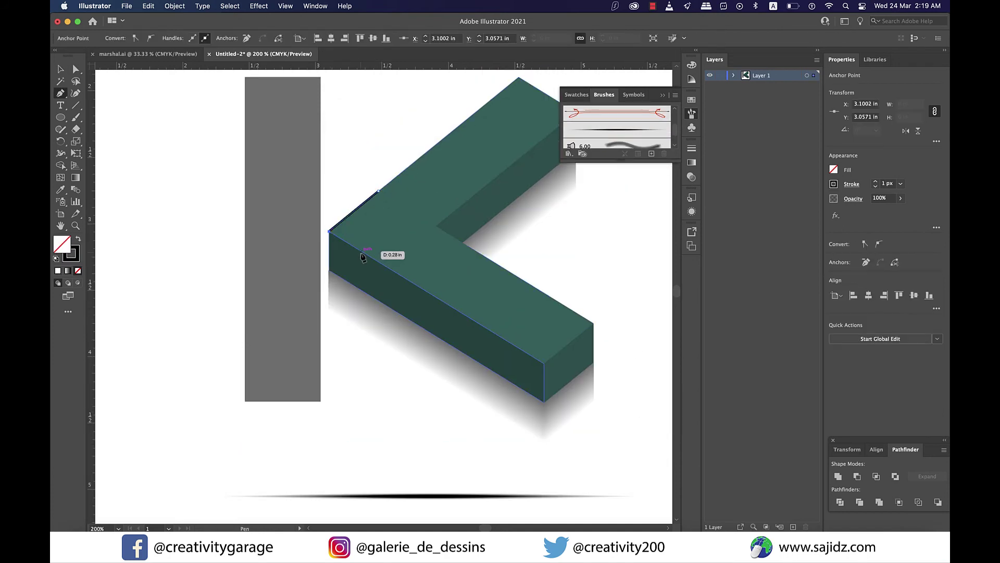
click(405, 278)
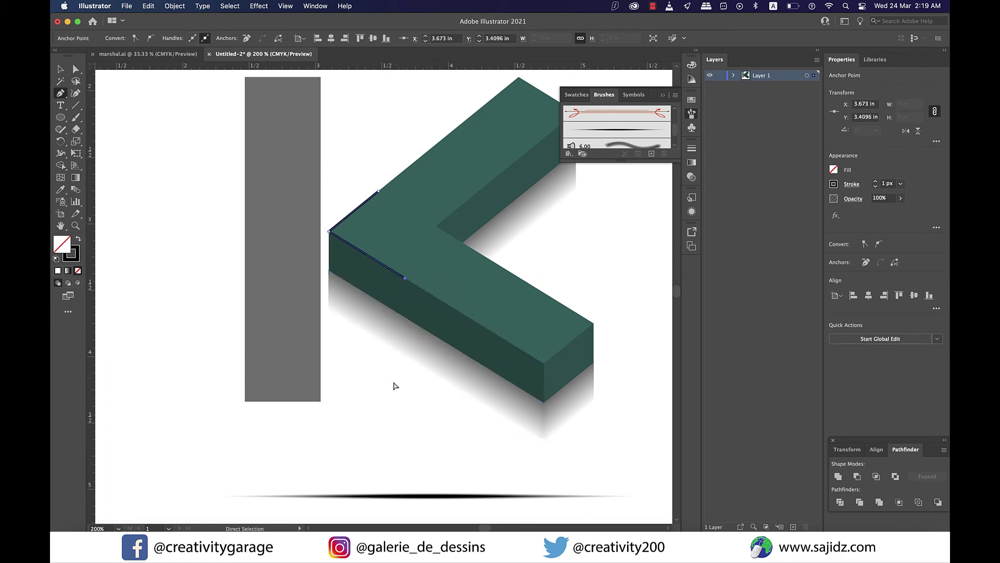
key(v)
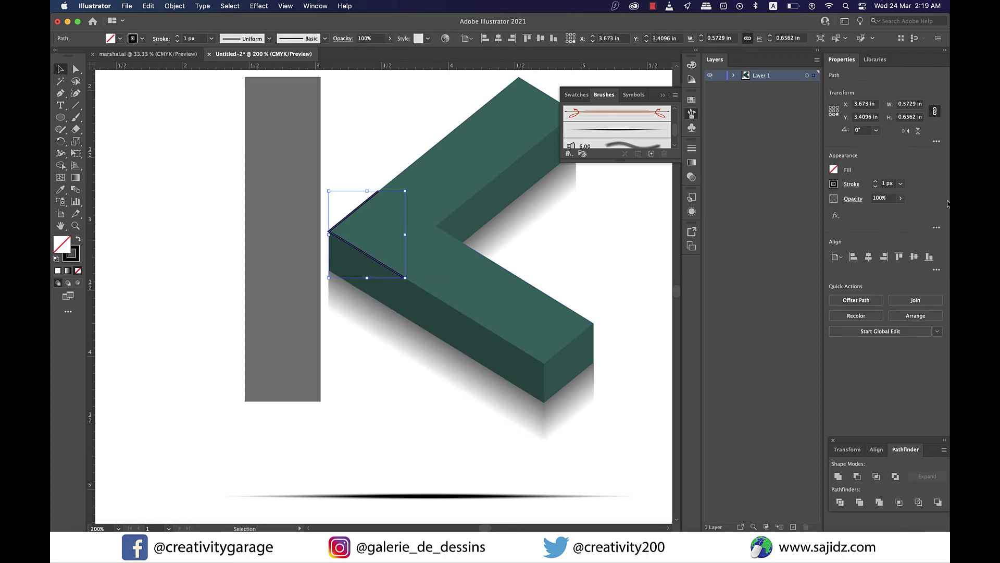
Give the highlight path a white stroke and apply the gloss brush to it
click(834, 184)
click(739, 220)
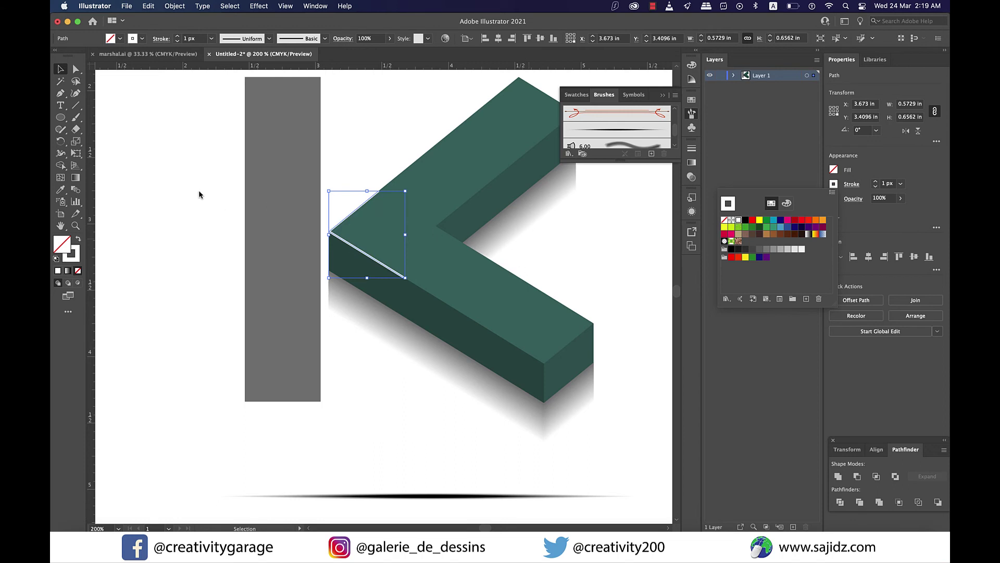
click(200, 165)
click(211, 180)
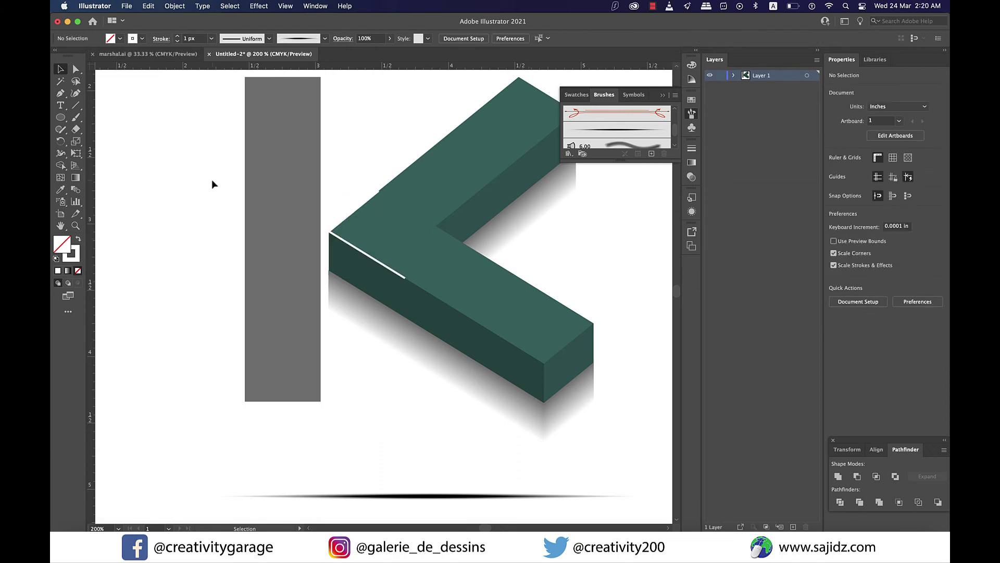
click(382, 267)
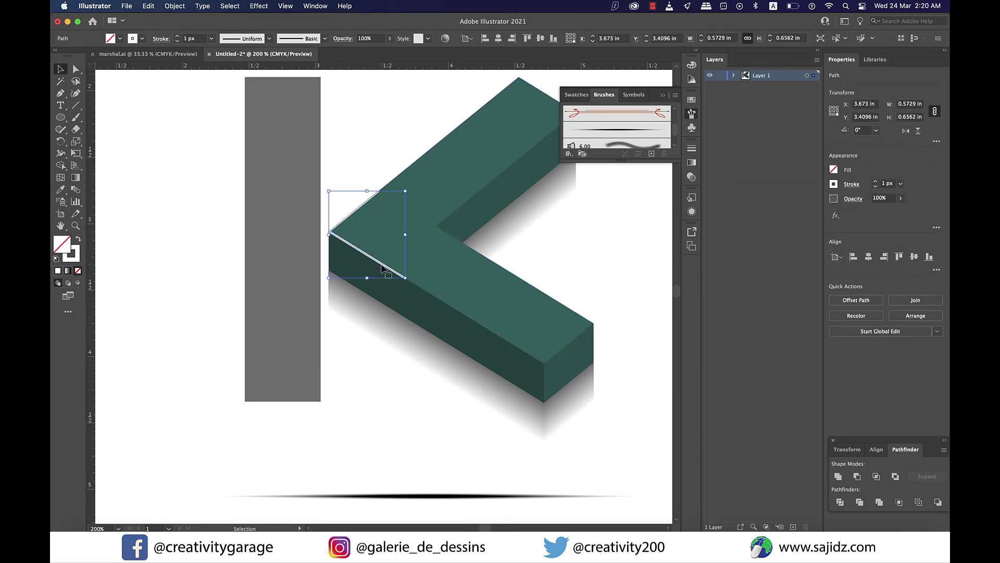
click(615, 130)
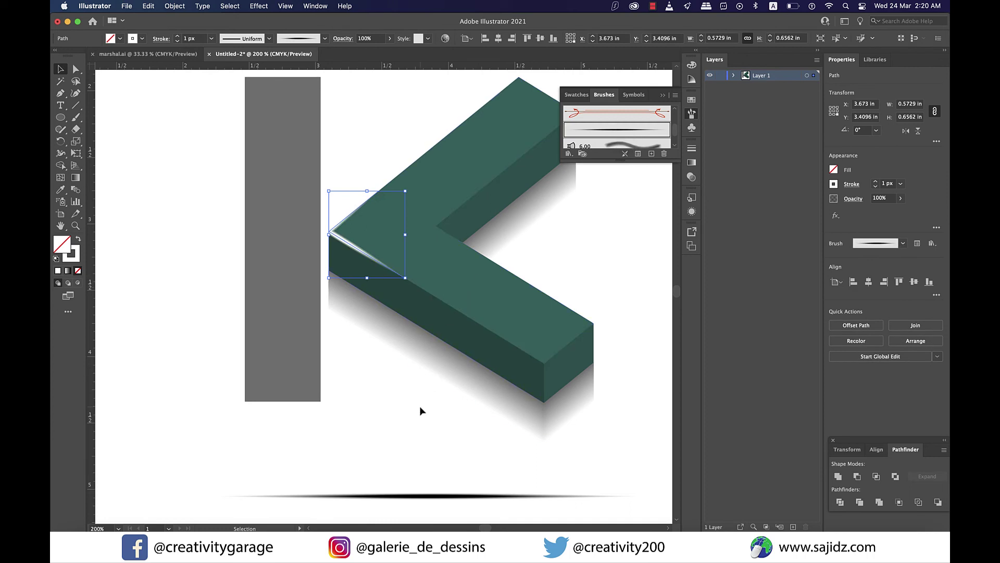
click(405, 447)
scroll(405, 443, down, 3)
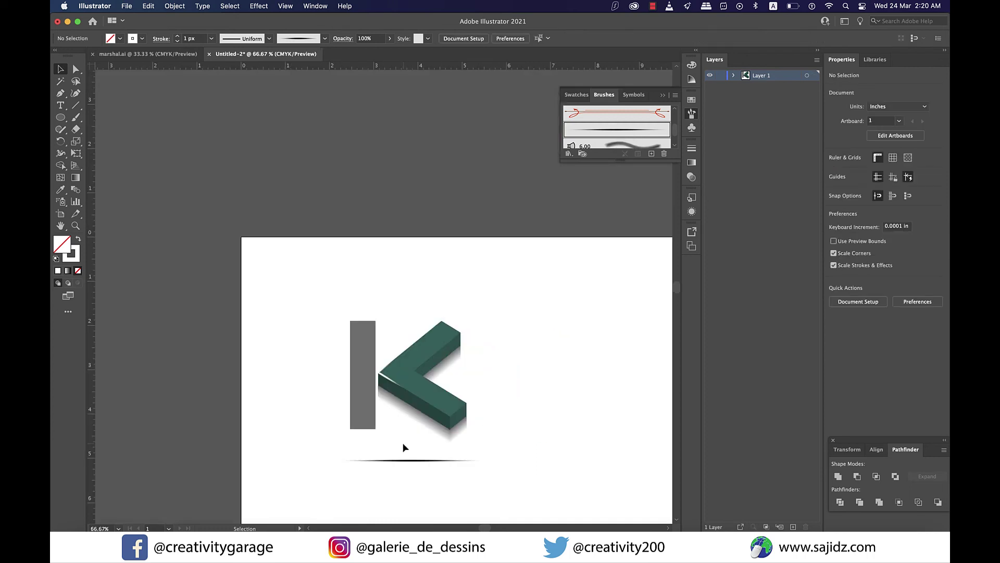
Draw a straight Pen line along the top of the chevron's upper arm
scroll(427, 403, up, 2)
key(p)
click(490, 254)
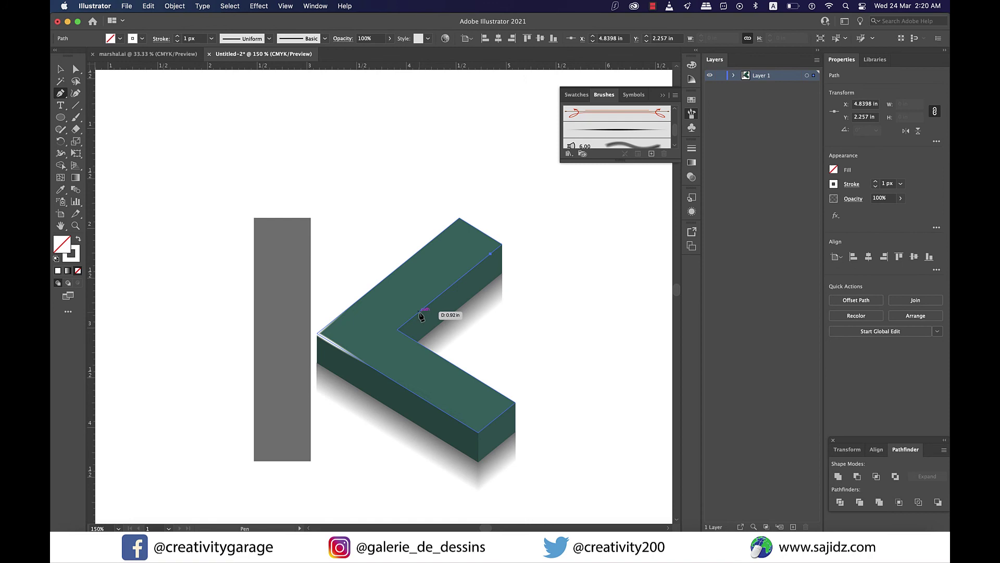
click(416, 314)
key(Escape)
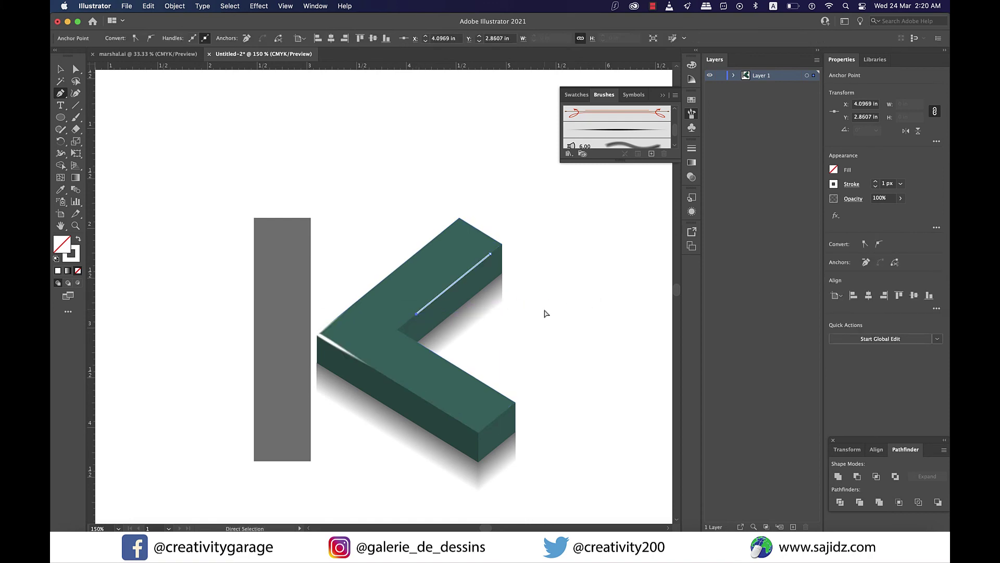
Apply the gloss brush to the new line and zoom out to the artboard
click(60, 70)
click(459, 279)
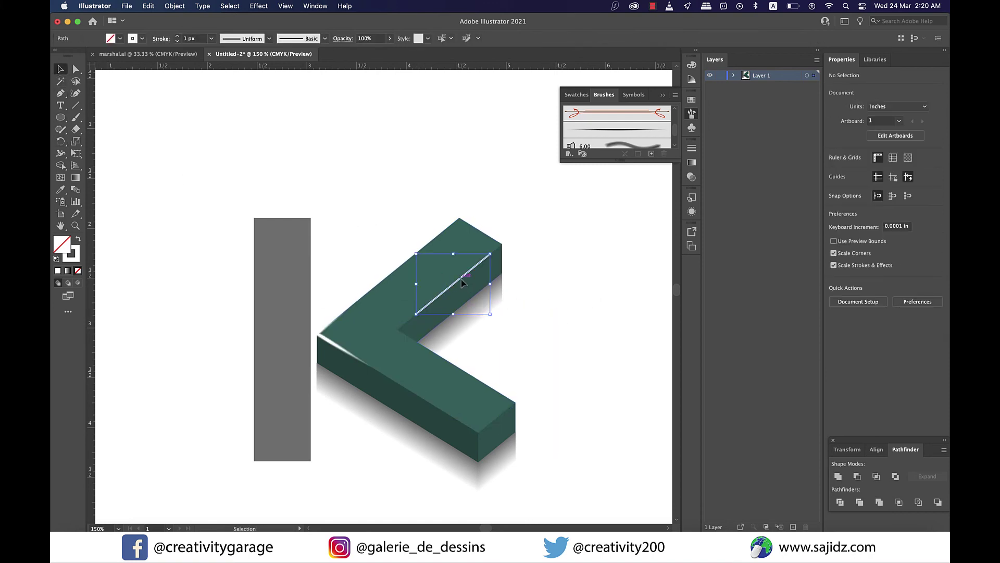
click(619, 130)
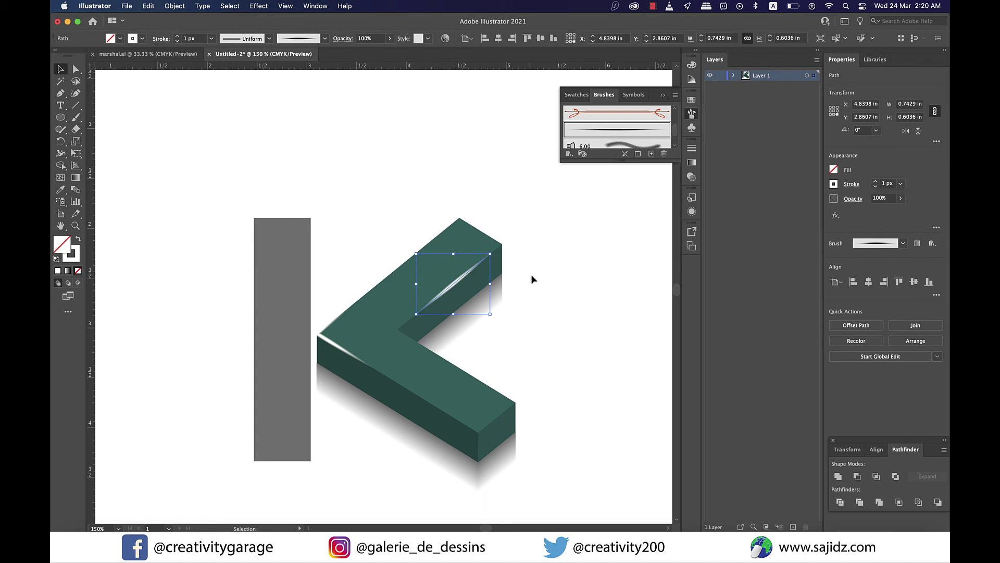
click(505, 308)
key(super+minus)
key(super+minus)
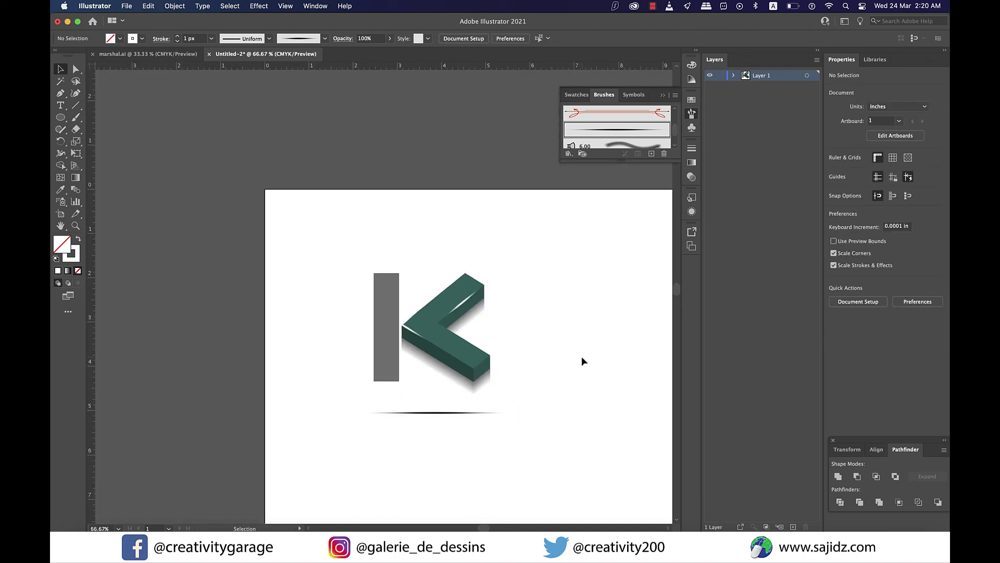
scroll(581, 355, down, 1)
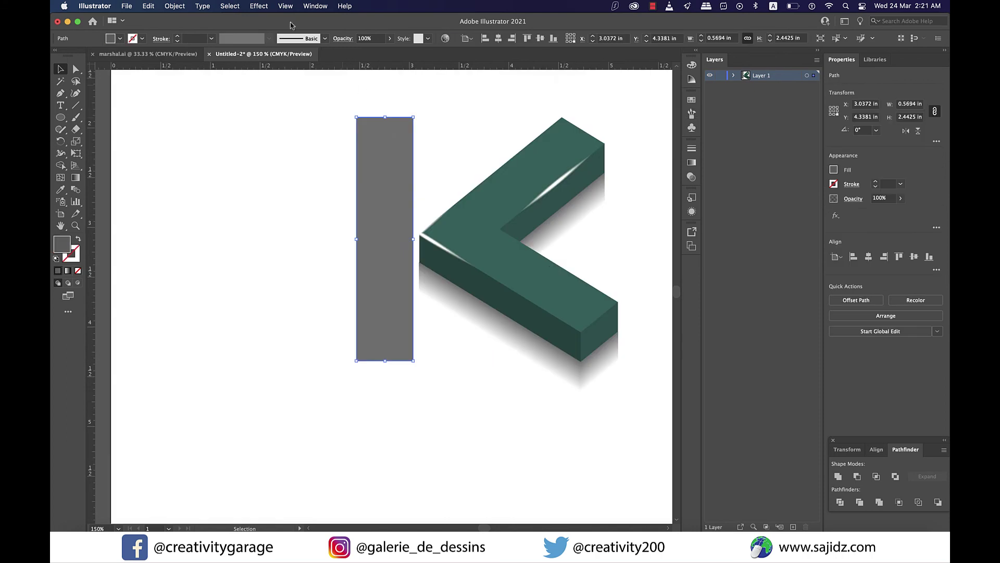
Add a Stylize > Inner Glow effect to the grey bar with a black glow colour
key(super+minus)
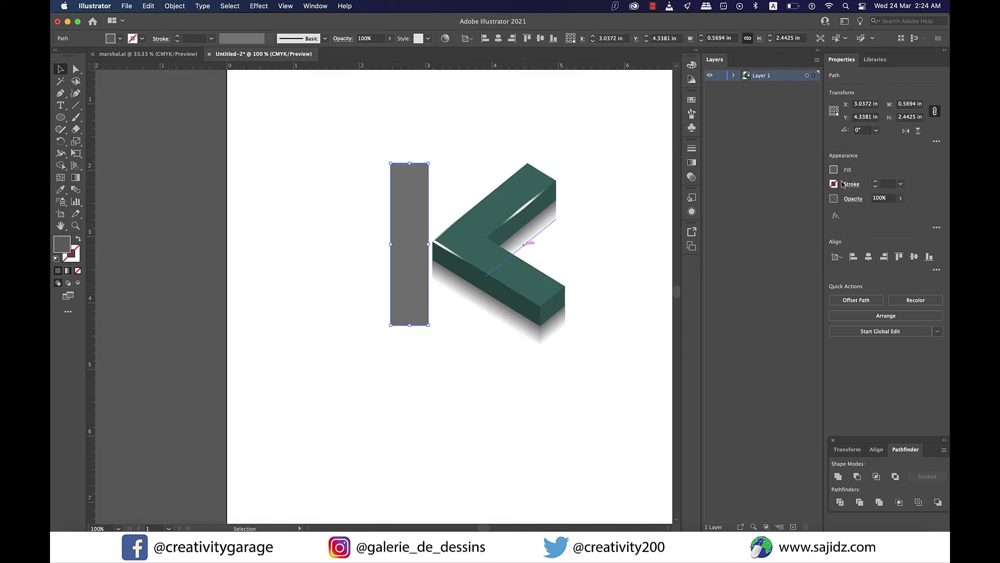
click(836, 215)
mouse_move(849, 314)
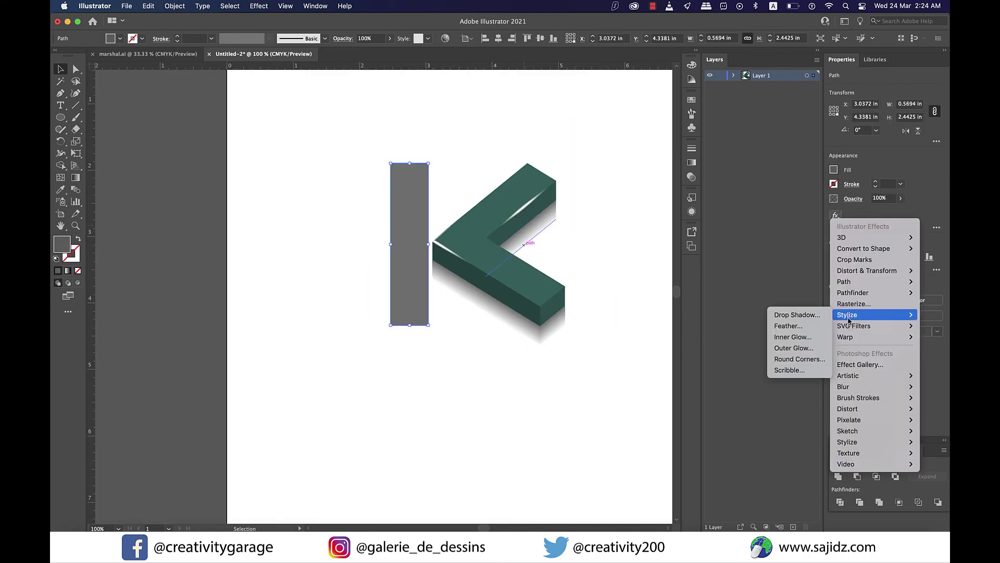
click(803, 339)
drag(352, 215, 560, 344)
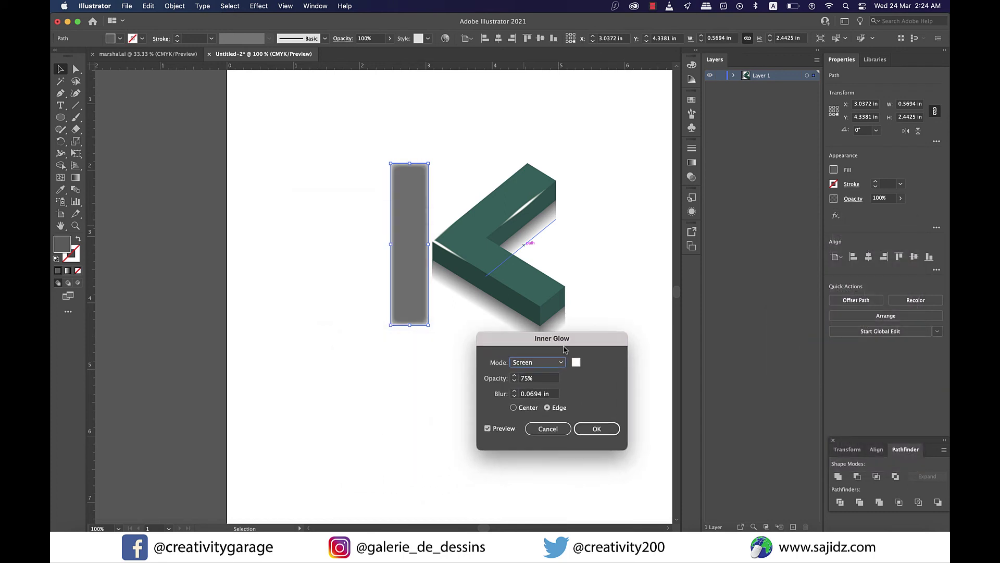
click(577, 362)
click(479, 232)
click(654, 127)
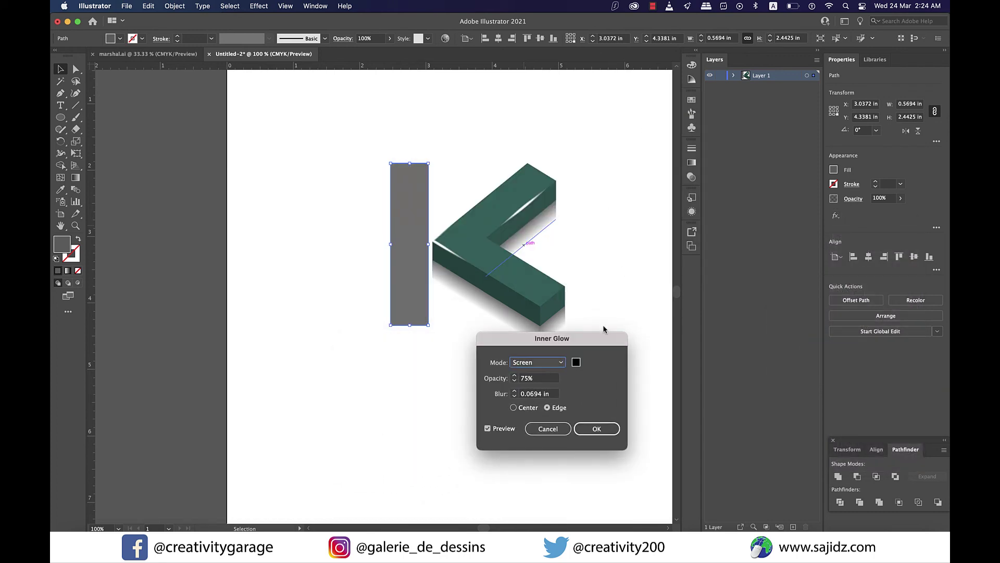
Set the inner glow to Multiply mode at 50% opacity and apply it
click(561, 363)
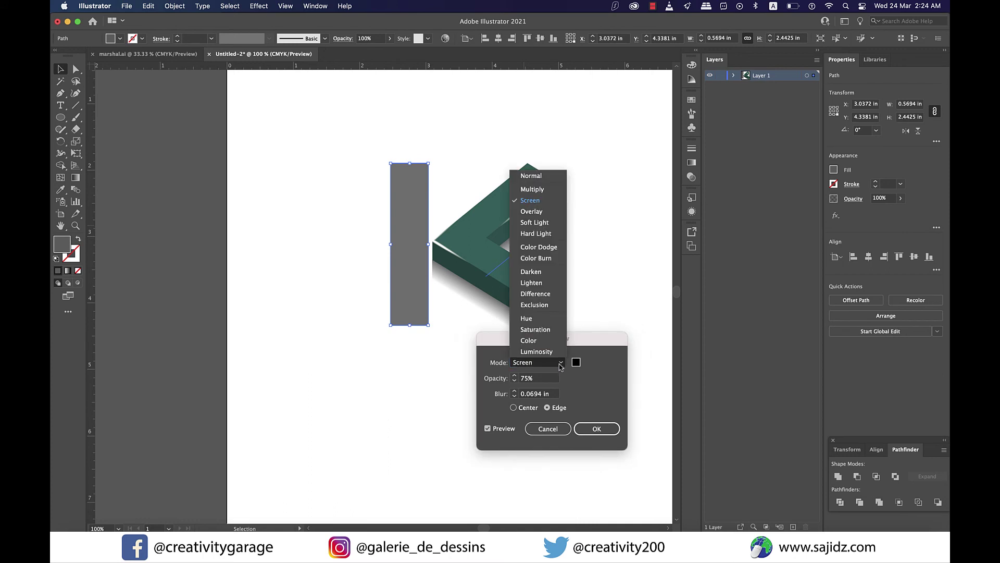
click(545, 190)
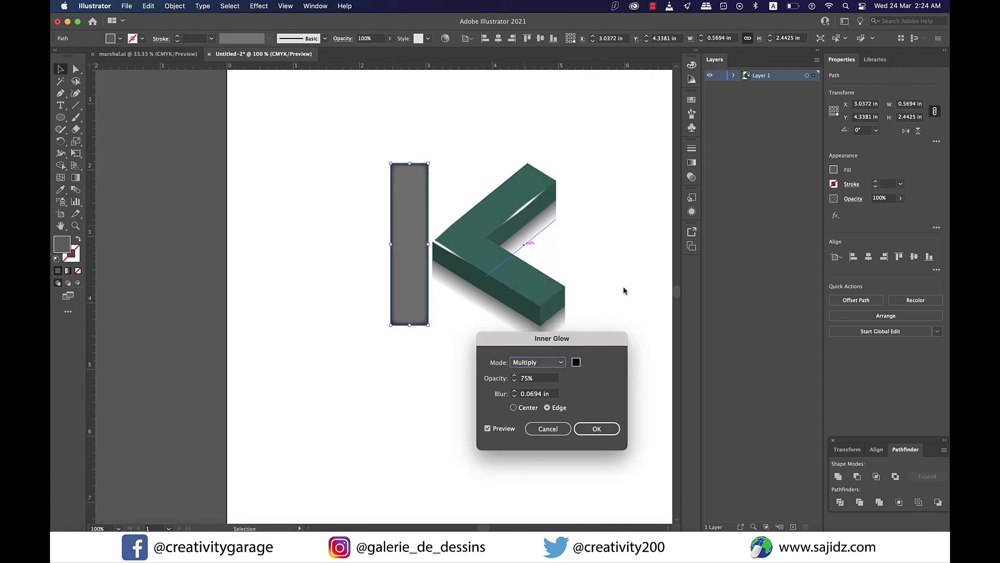
click(515, 382)
key(Tab)
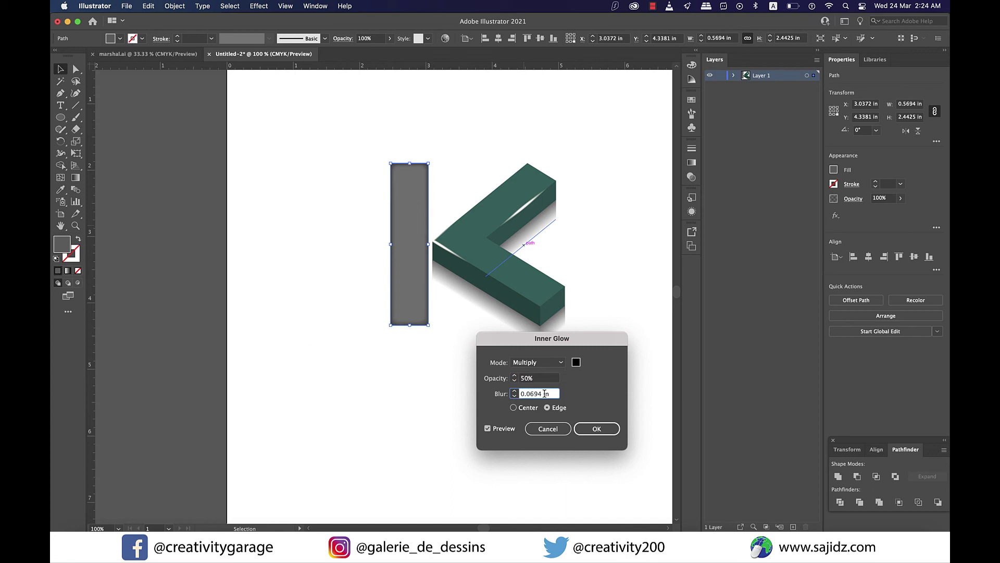
key(Return)
click(575, 401)
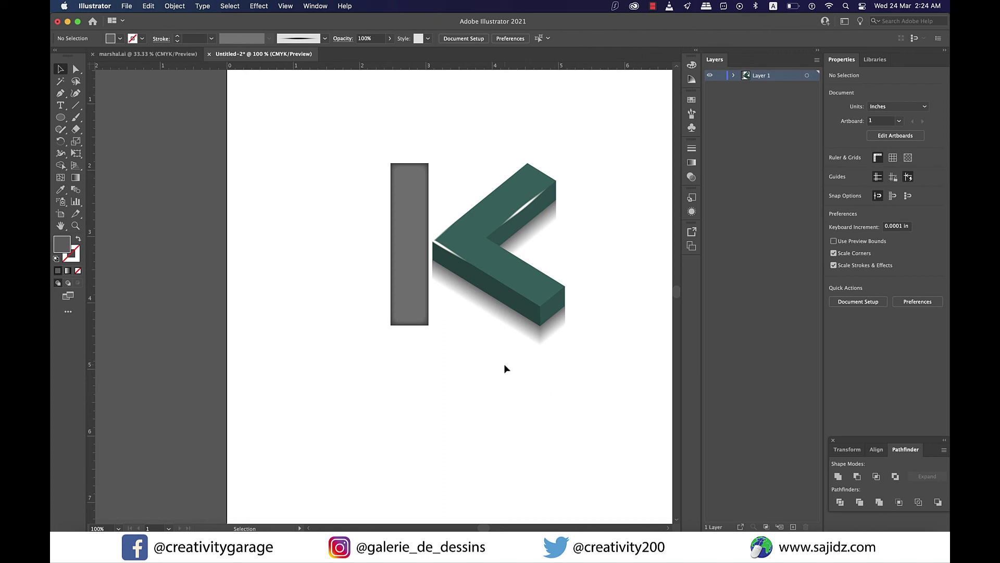
Type 'KATHMANDU' below the logo and duplicate it as a second line reading 'IMPERIALLUSTRE'
key(super+minus)
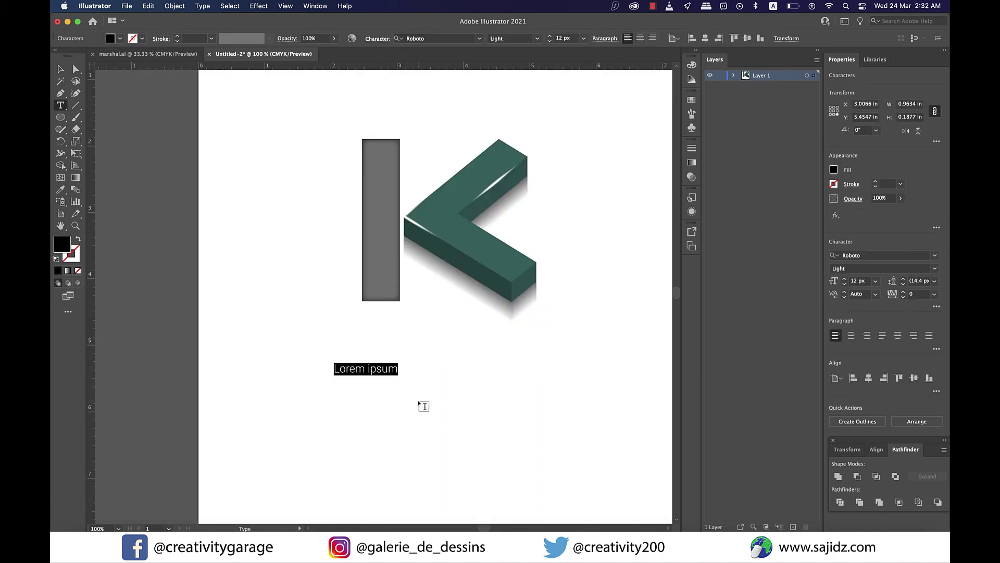
text(KATHMA)
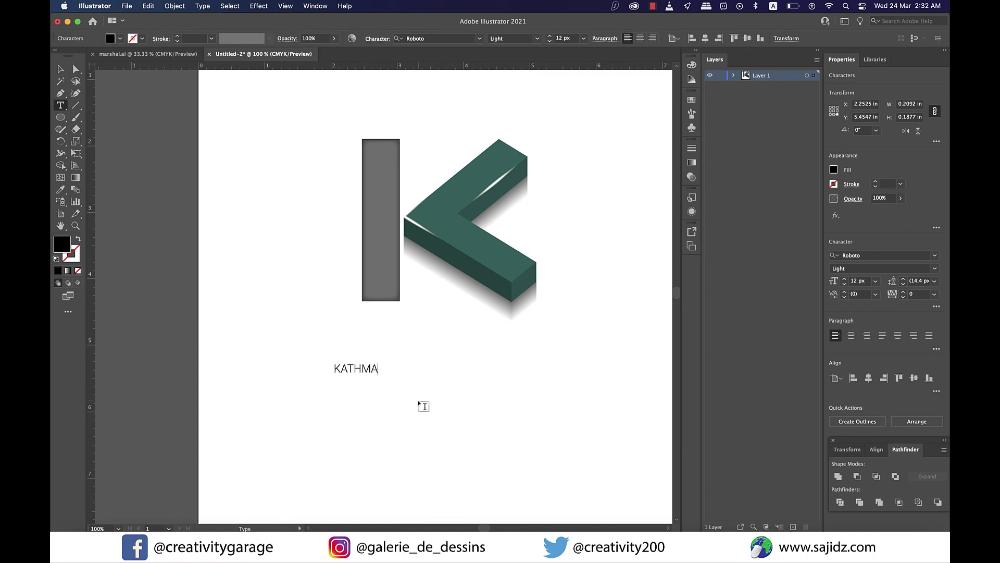
text(NDU)
key(Escape)
mouse_move(380, 376)
mouse_down()
mouse_move(397, 348)
mouse_move(395, 361)
mouse_up()
double_click(394, 362)
text(IMPERIALLUSTRE)
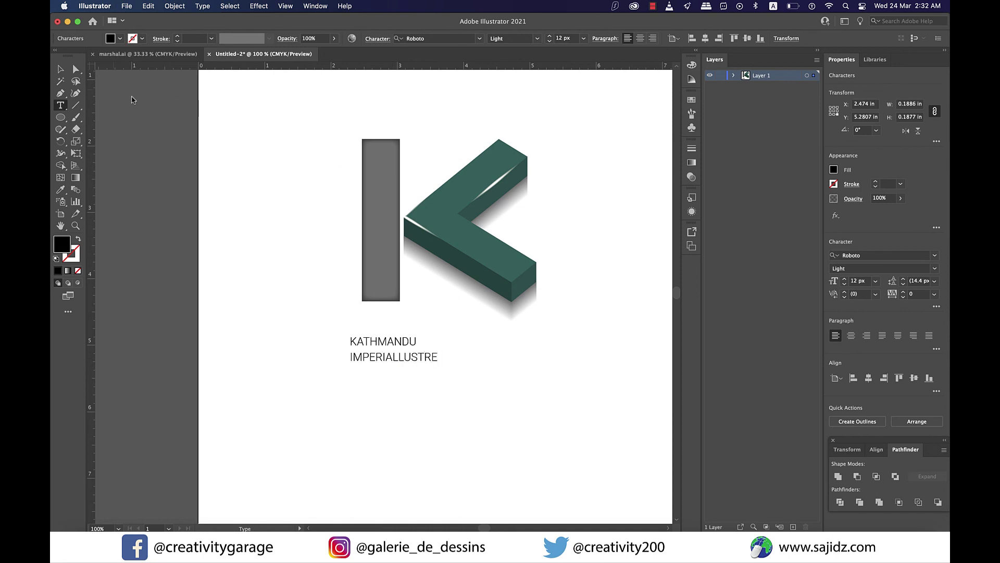
click(61, 69)
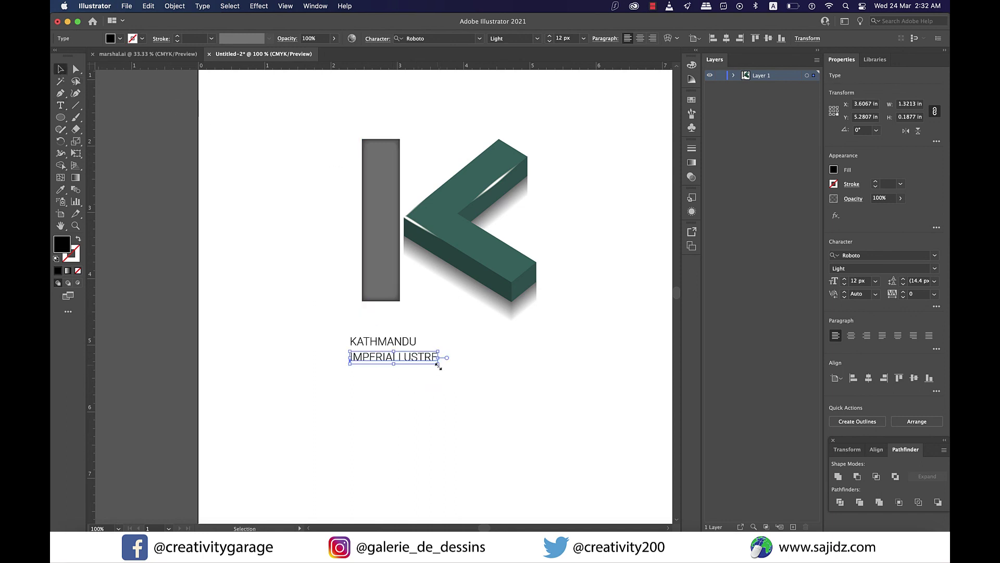
Scale IMPERIALLUSTRE up to about 24 px and set the word IMPERIAL to Medium weight
drag(439, 366, 528, 377)
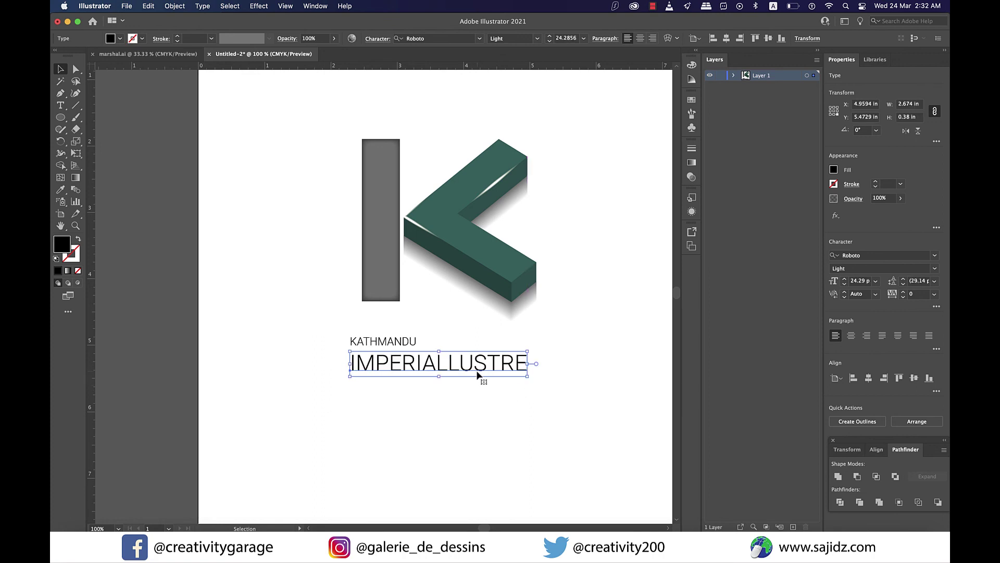
drag(467, 373, 465, 378)
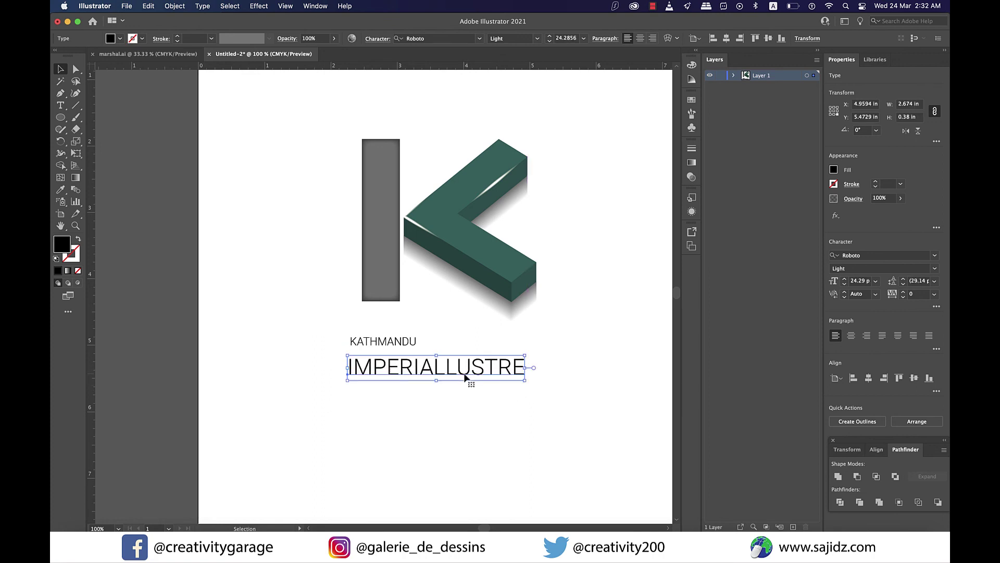
double_click(442, 370)
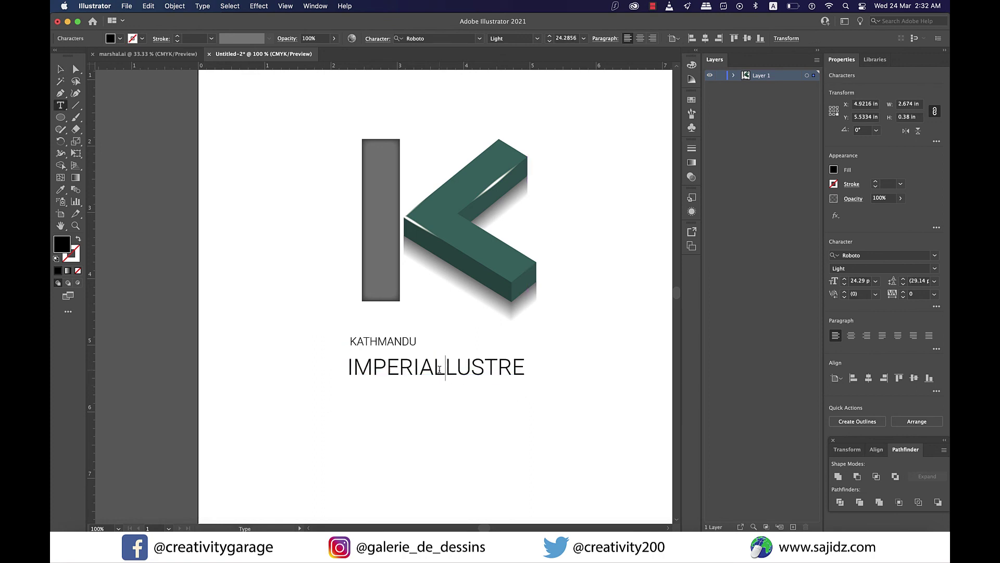
key(shift+Left)
key(shift+Left)
key(shift+Left)
key(shift+Left)
key(shift+Left)
key(shift+Left)
key(shift+Left)
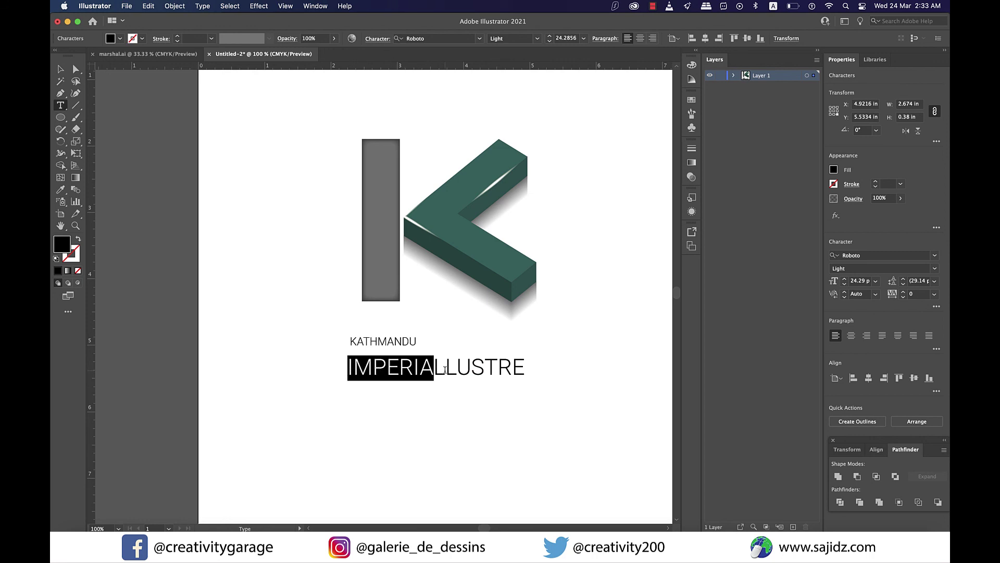
key(shift+Right)
click(536, 38)
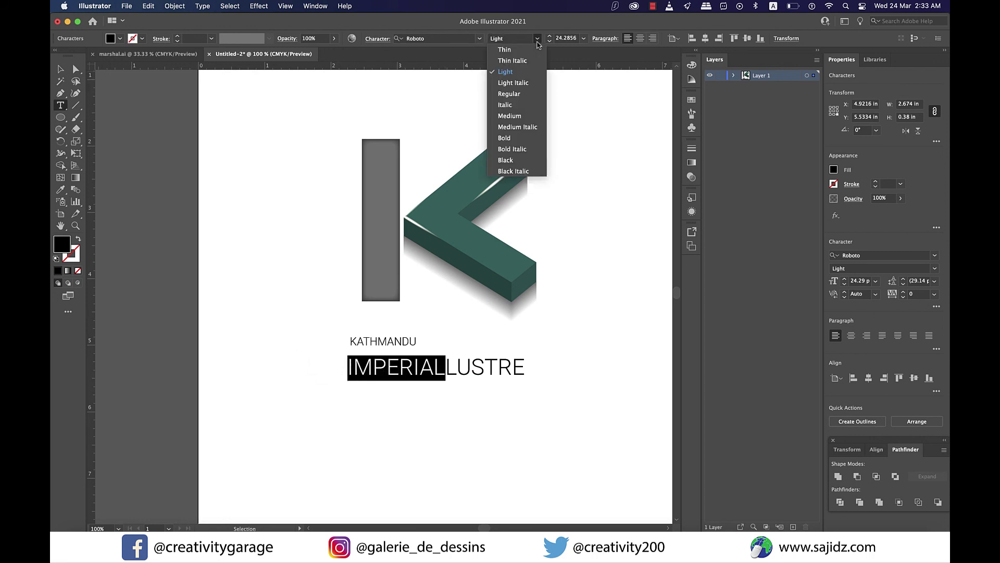
click(519, 117)
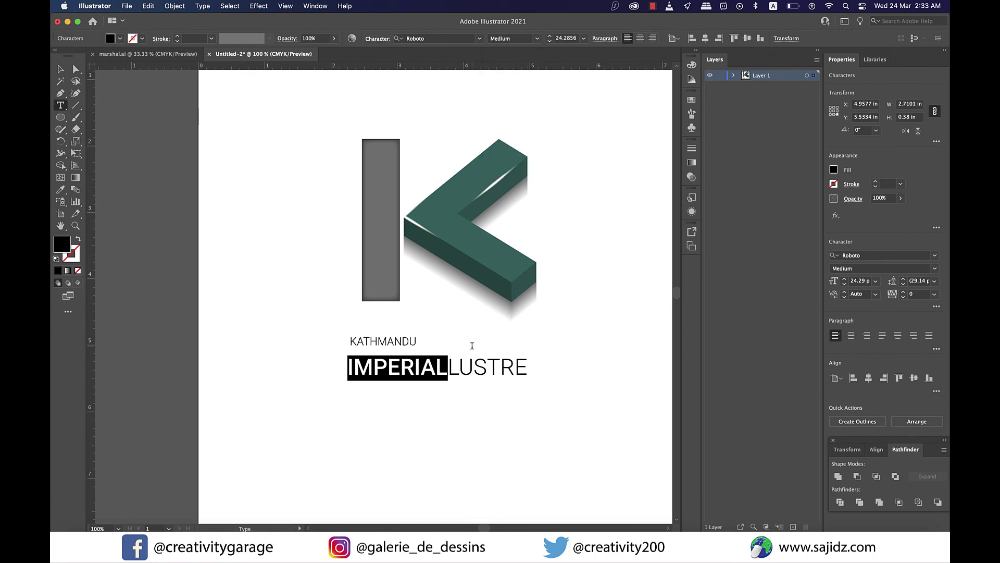
Colour the letters LUSTRE with the chevron's green using the Eyedropper
click(468, 367)
drag(449, 368, 541, 369)
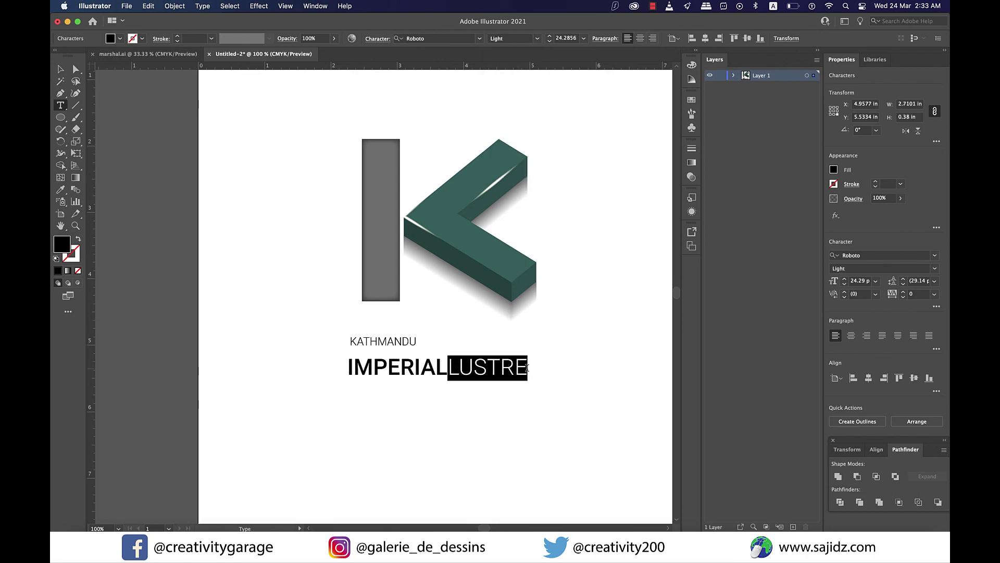
click(62, 191)
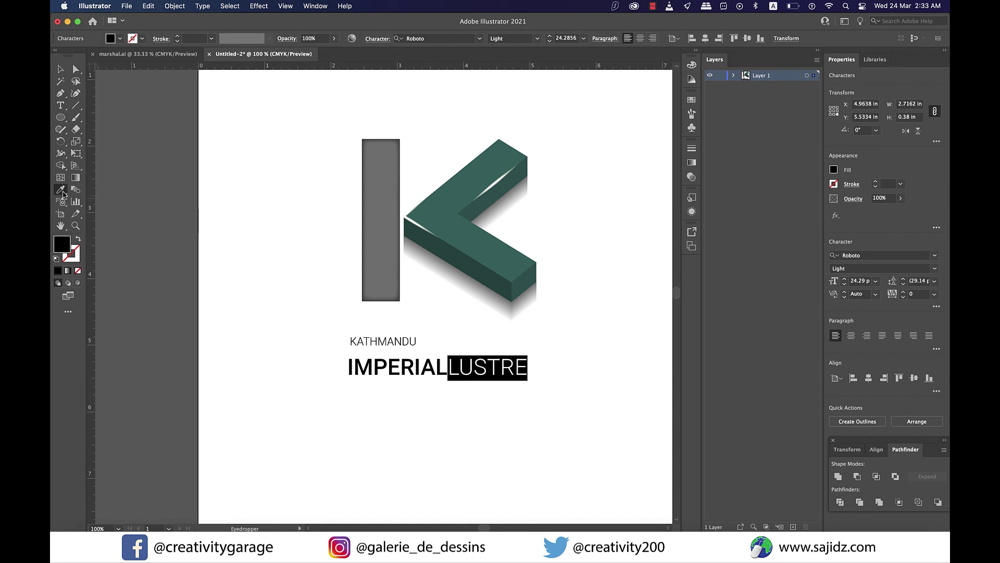
click(470, 242)
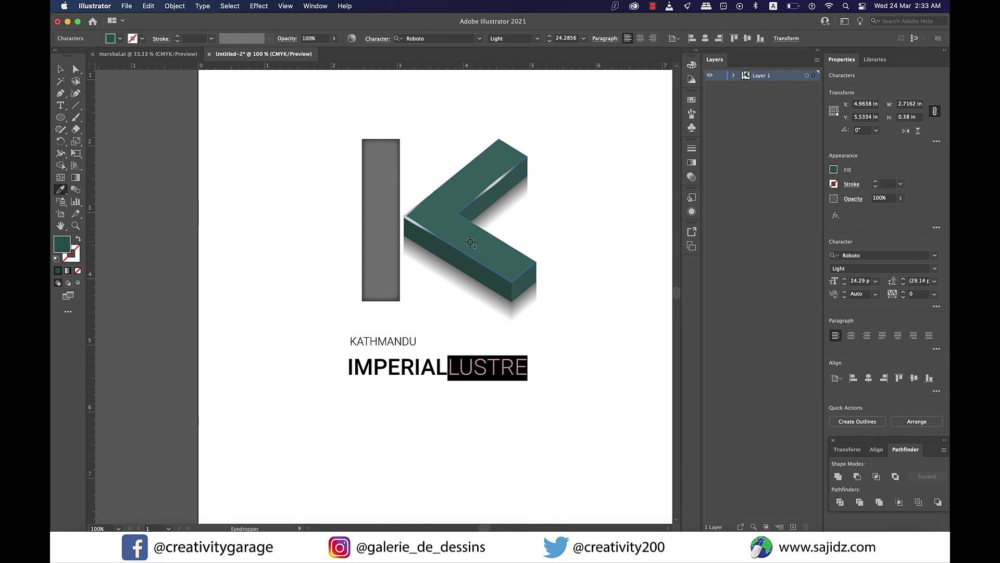
click(60, 68)
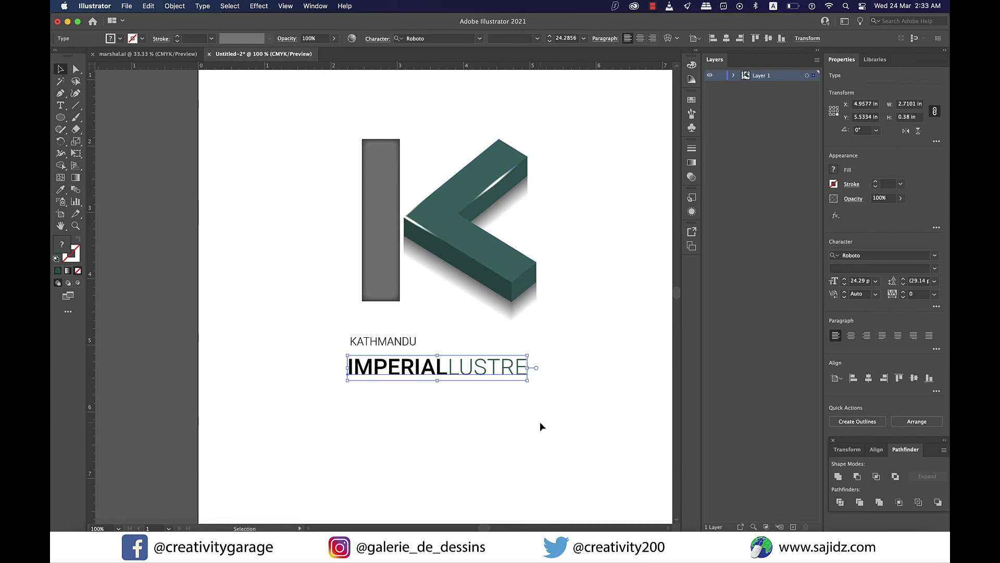
click(414, 344)
Enlarge KATHMANDU, move it up above IMPERIALLUSTRE, and set its tracking to 14
drag(414, 344, 591, 373)
click(465, 380)
scroll(459, 370, up, 1)
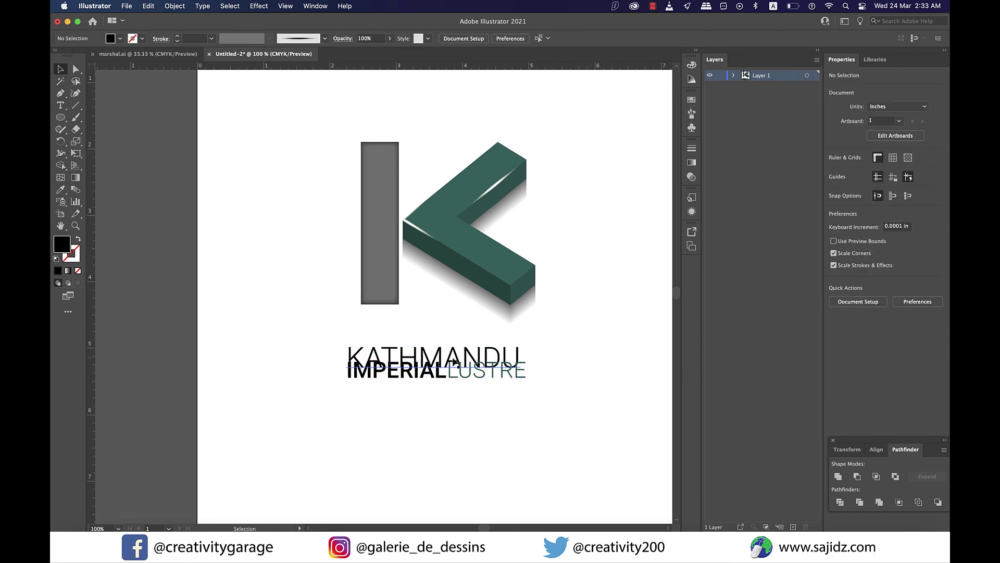
drag(454, 361, 456, 350)
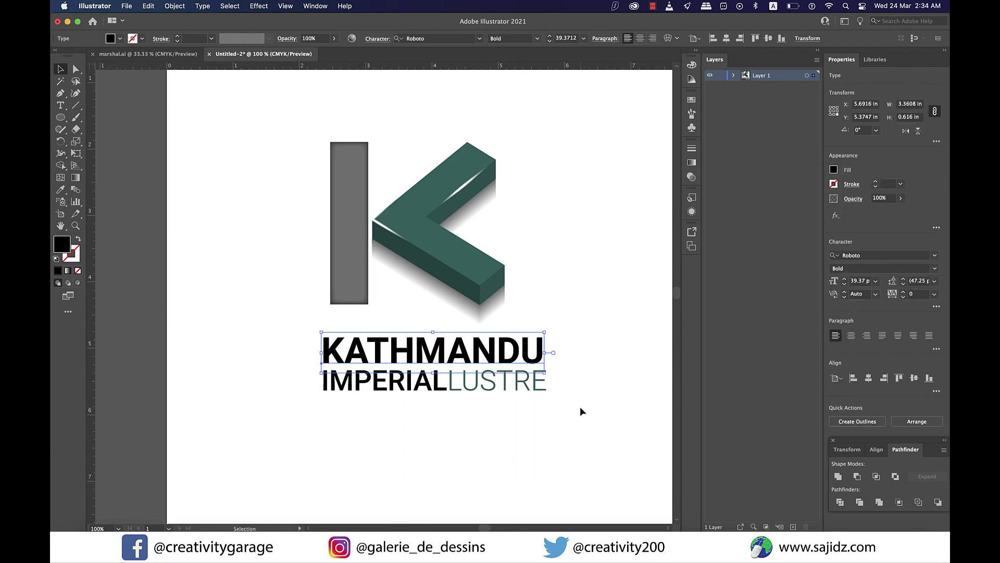
click(903, 292)
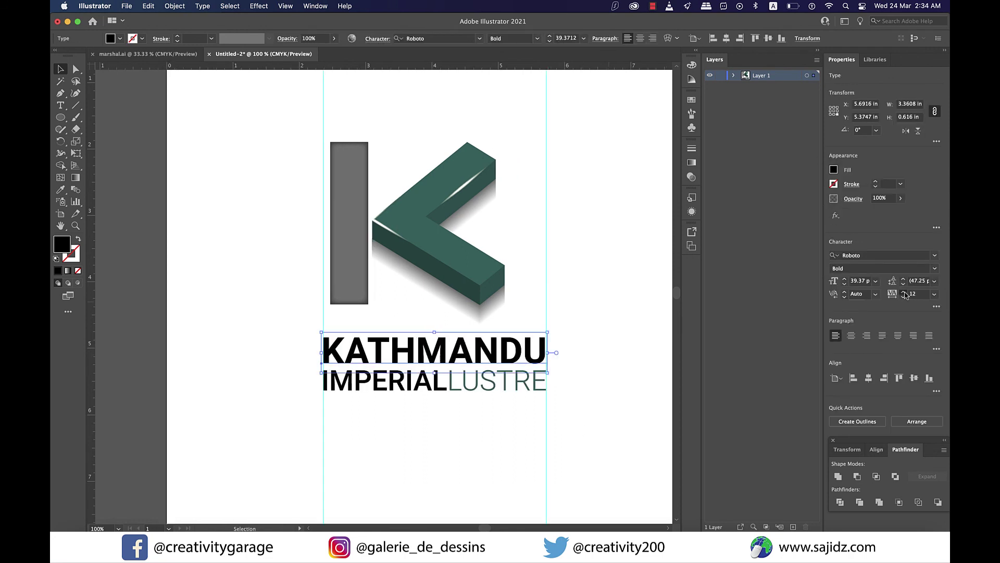
click(904, 292)
click(656, 318)
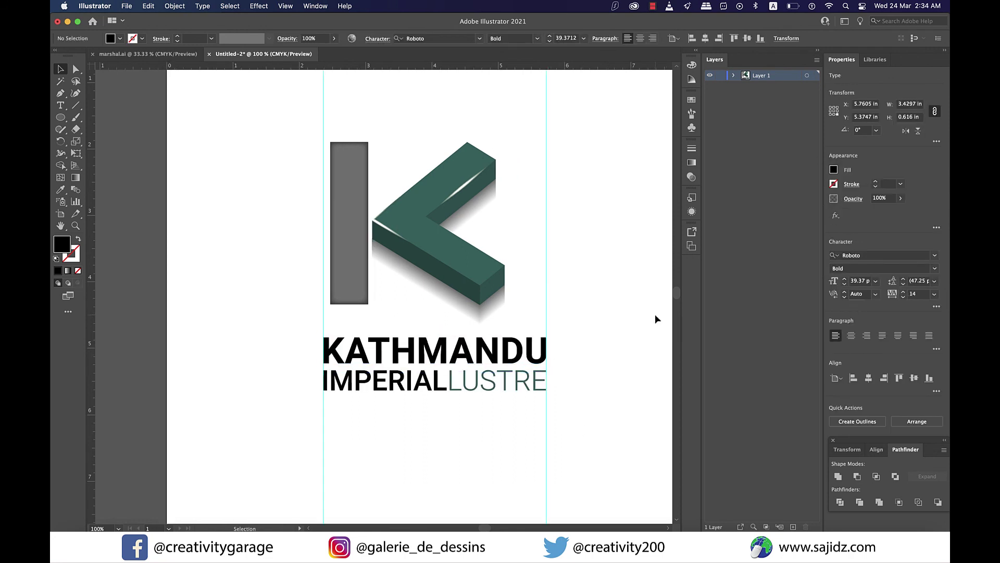
Horizontally centre both text lines under the K logo
click(509, 391)
click(509, 401)
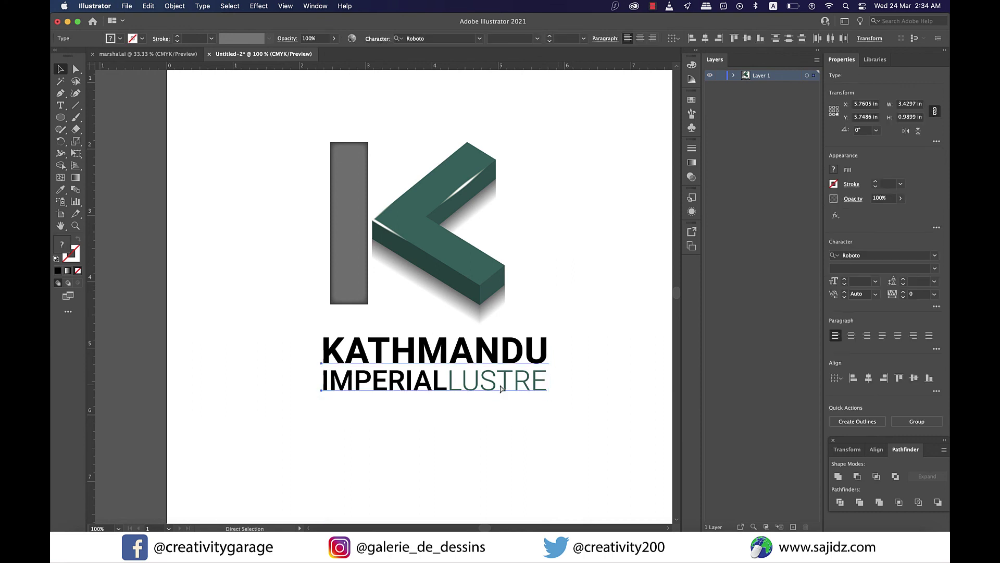
click(509, 388)
shift+click(479, 288)
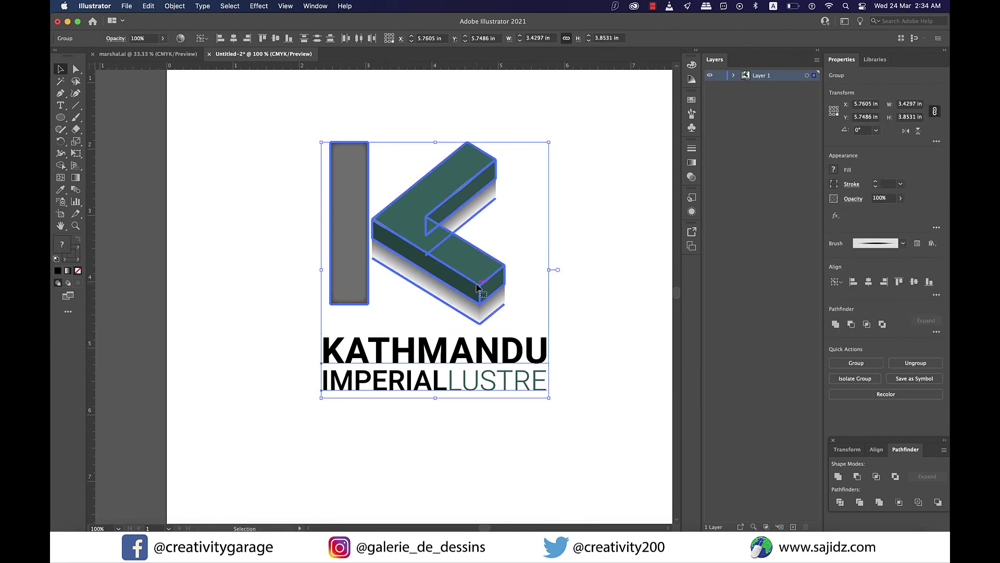
click(234, 39)
click(510, 448)
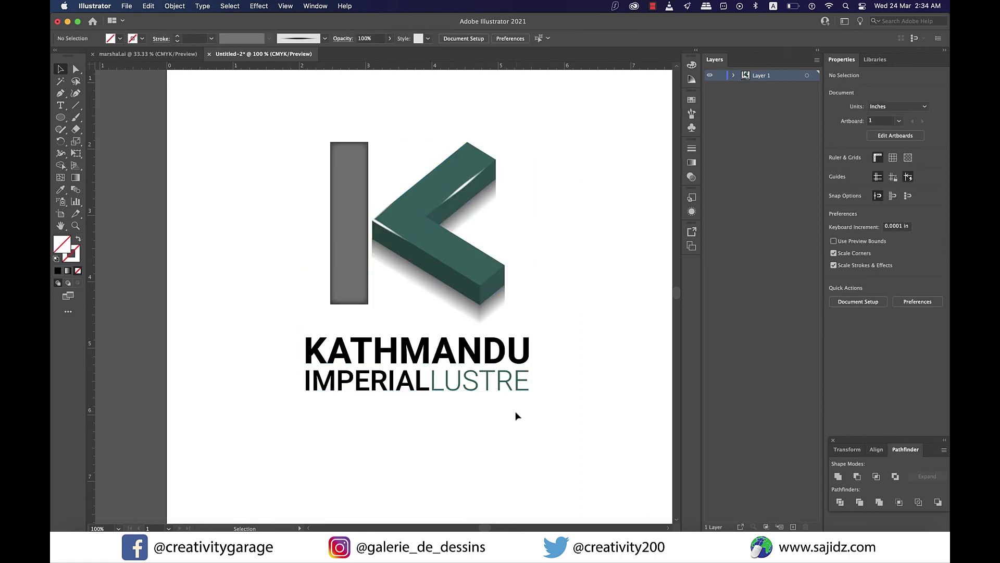
Zoom out to 66.67% to view the finished logo on the whole artboard
scroll(534, 413, up, 1)
scroll(533, 414, left, 1)
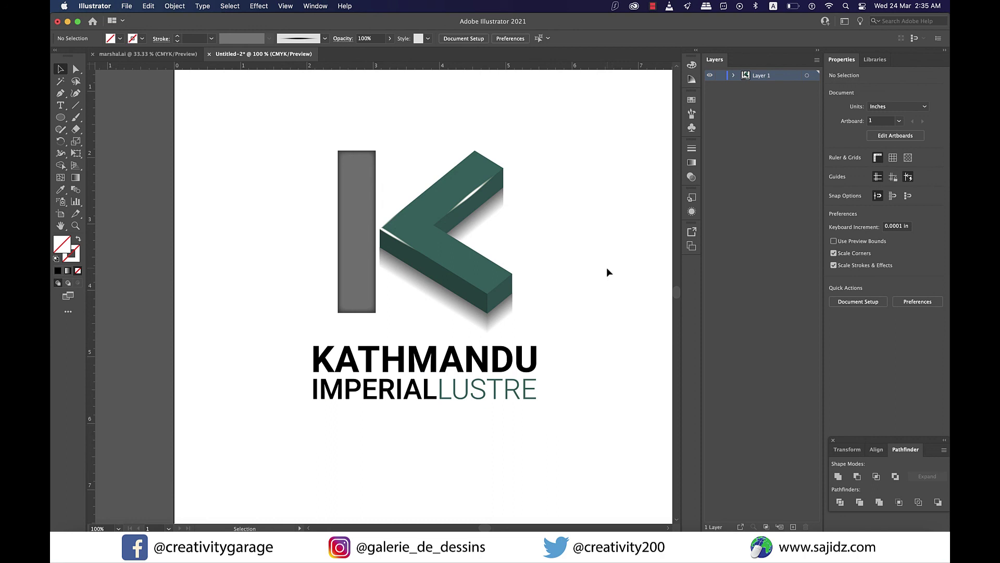
key(super+minus)
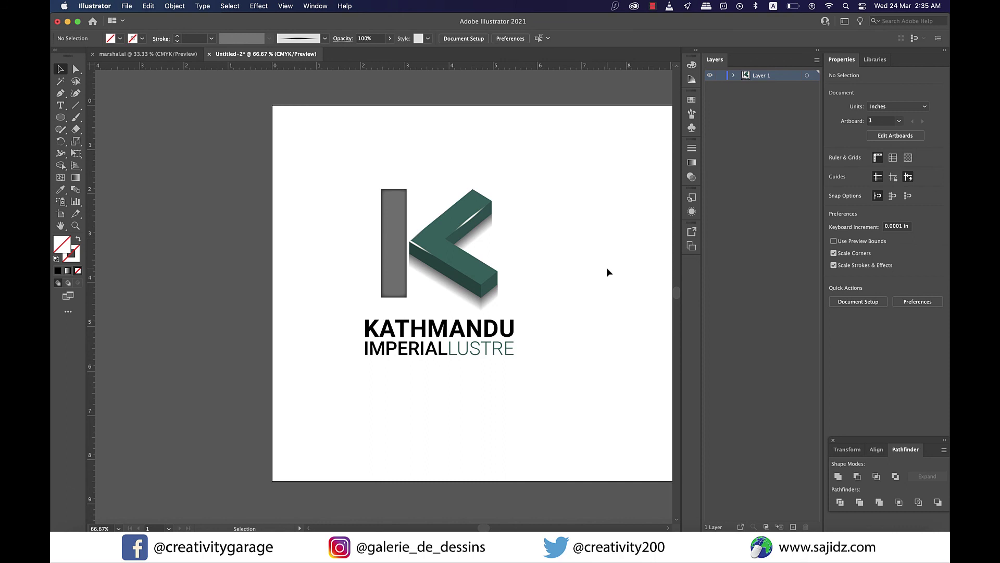
key(super)
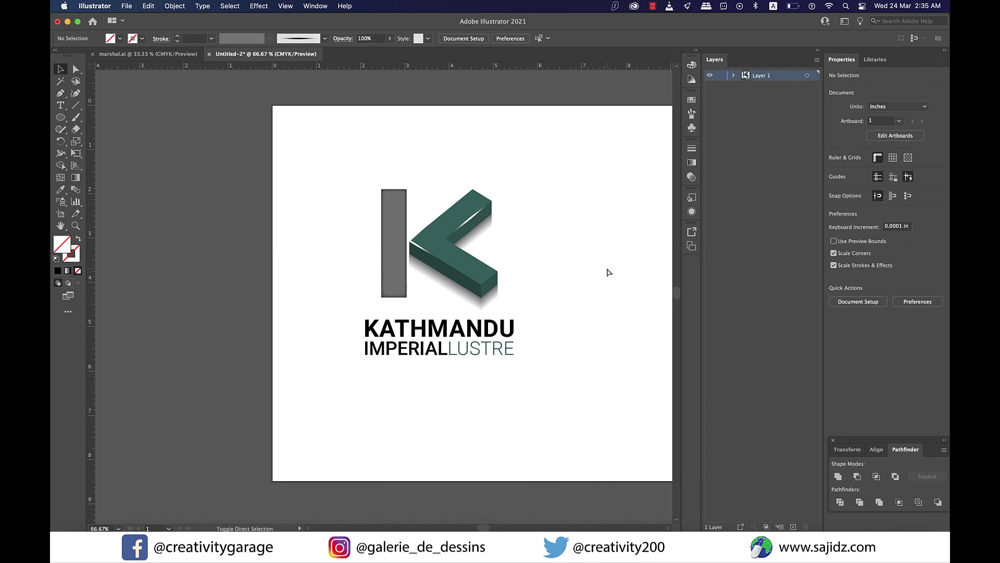